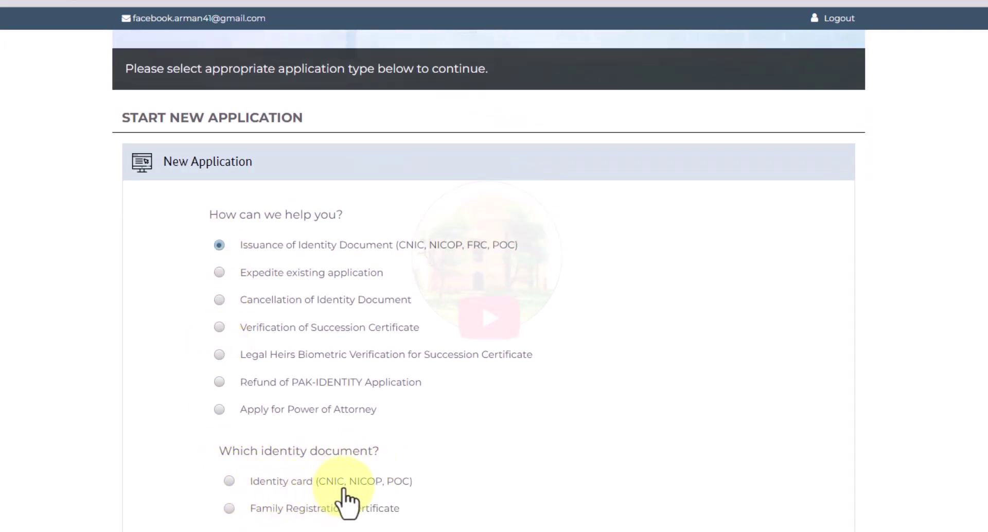
# - Choose Identity card and the Overseas/Dual Nationals NICOP card type
pyautogui.click(229, 481)
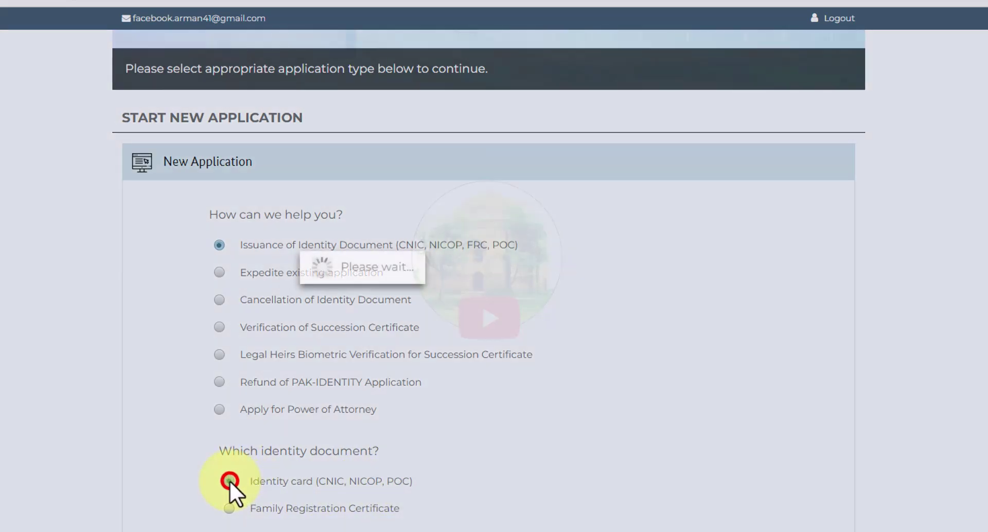
pyautogui.scroll(-2, 229, 480)
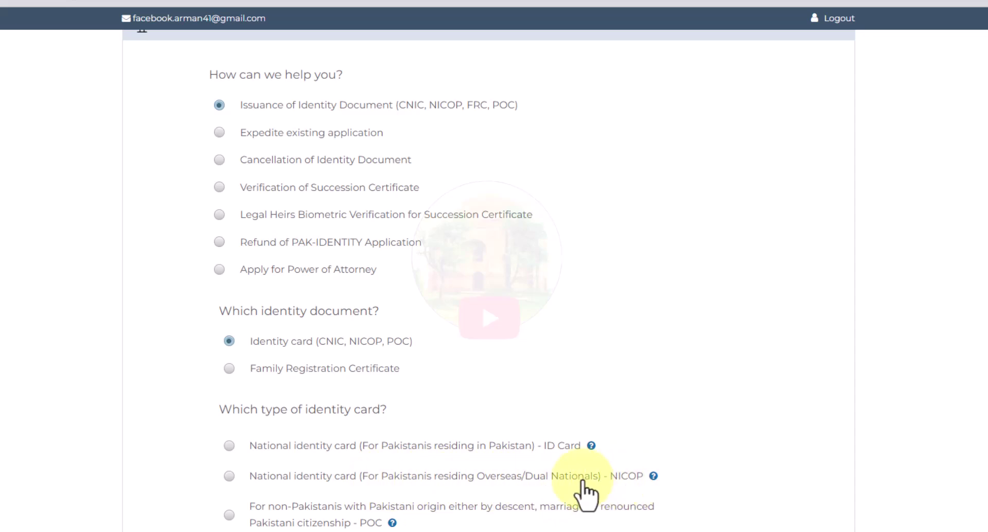
pyautogui.click(229, 476)
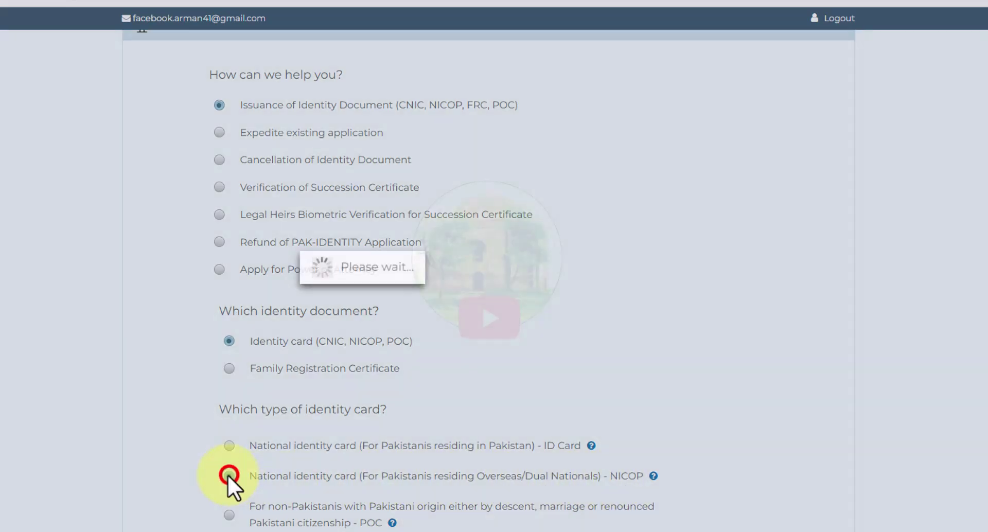
pyautogui.scroll(-3, 136, 469)
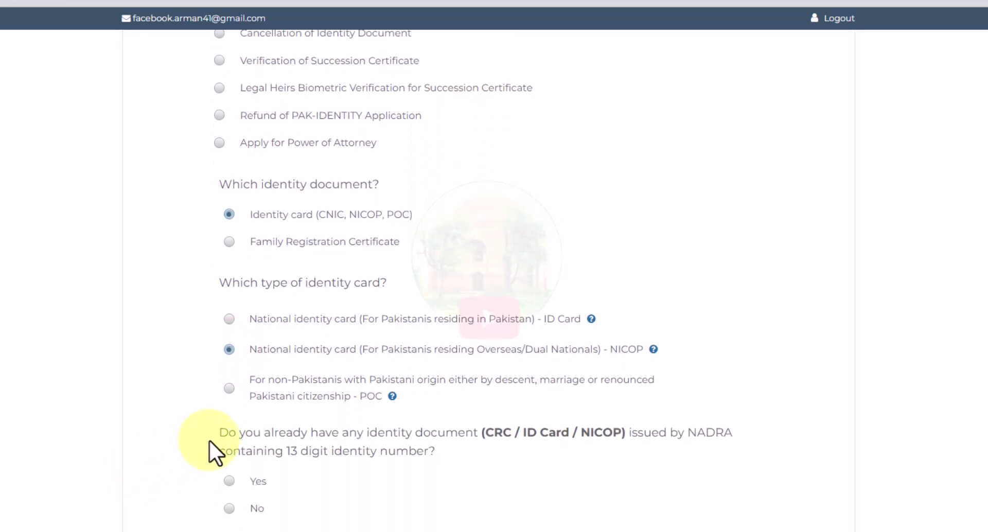
# - Answer No to having an existing 13-digit document and start the NICOP application
pyautogui.moveTo(221, 431); pyautogui.dragTo(437, 447)
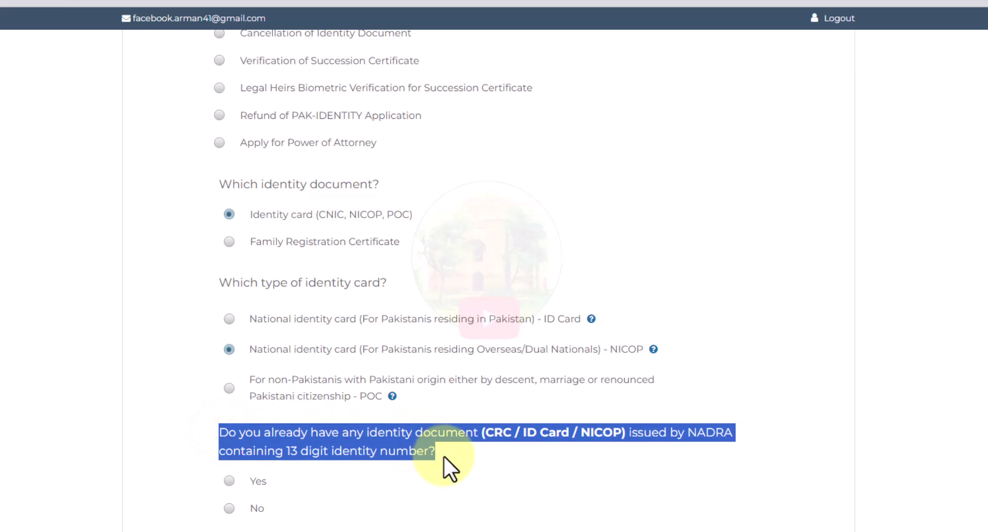
pyautogui.click(443, 455)
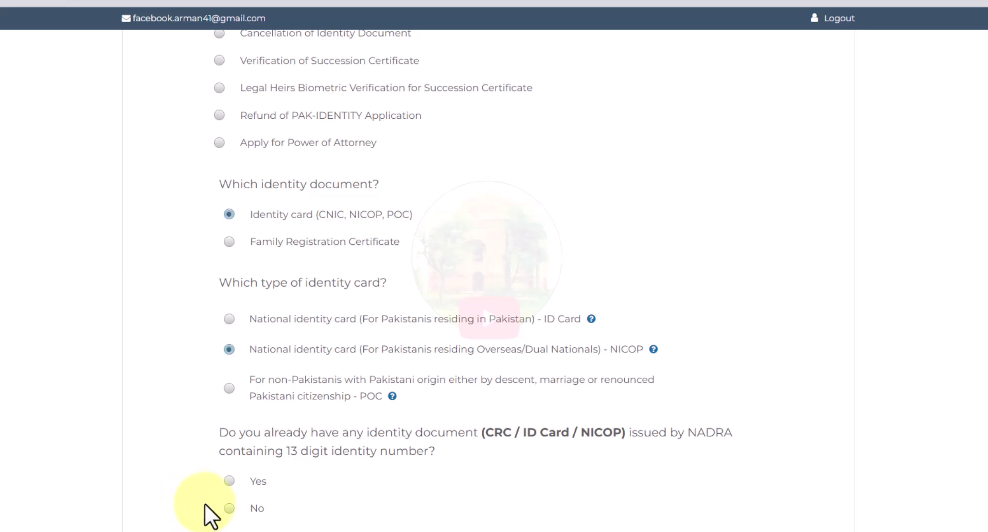
pyautogui.click(230, 509)
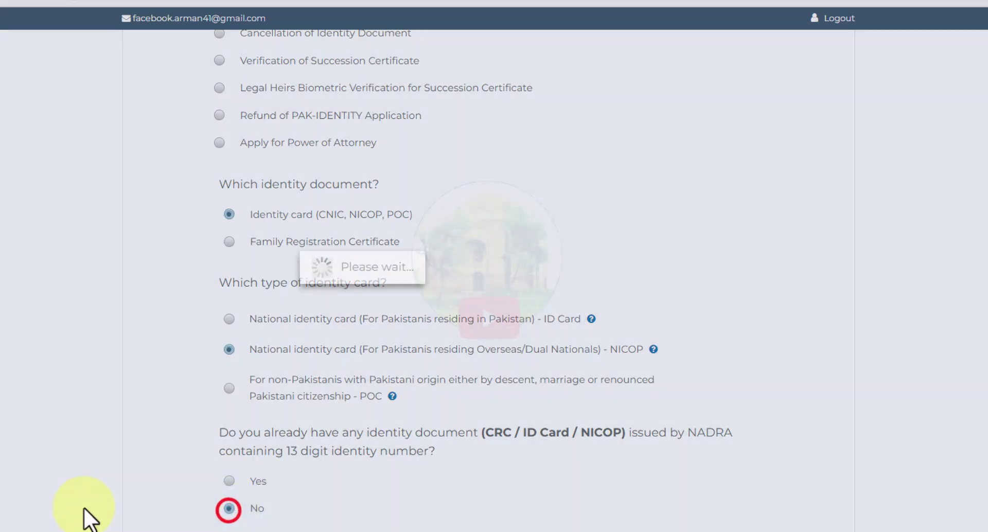
pyautogui.scroll(-2, 180, 522)
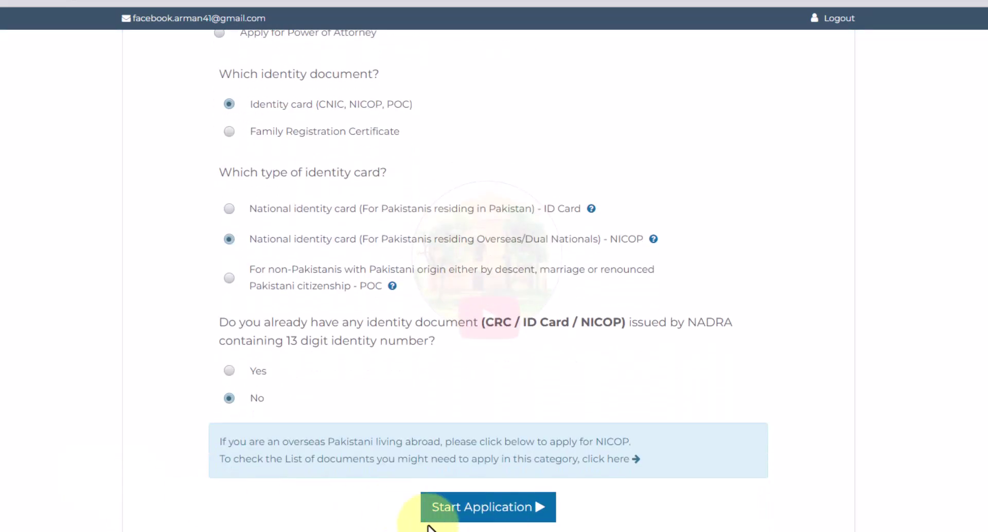
pyautogui.click(487, 510)
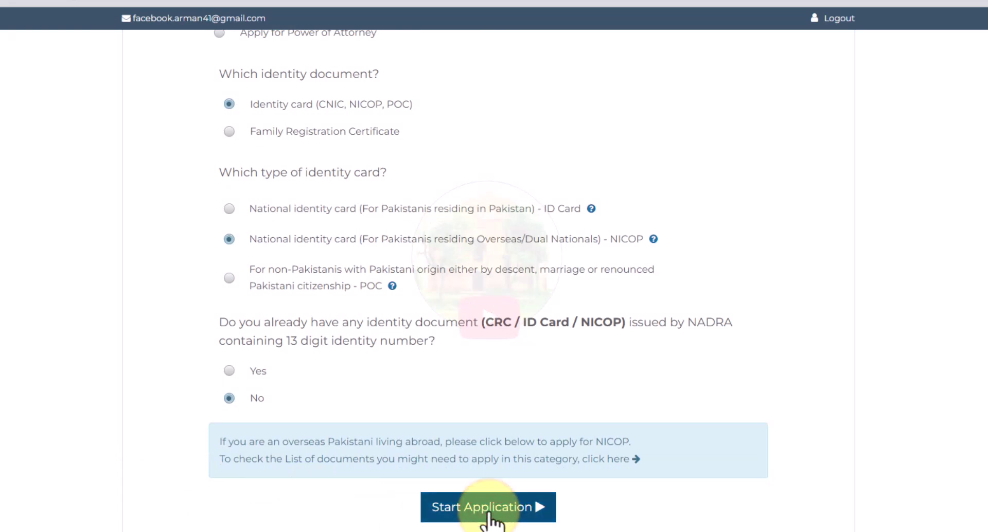
# - Scroll down the New NICOP Application page to the Application Details form
pyautogui.scroll(-8, 492, 521)
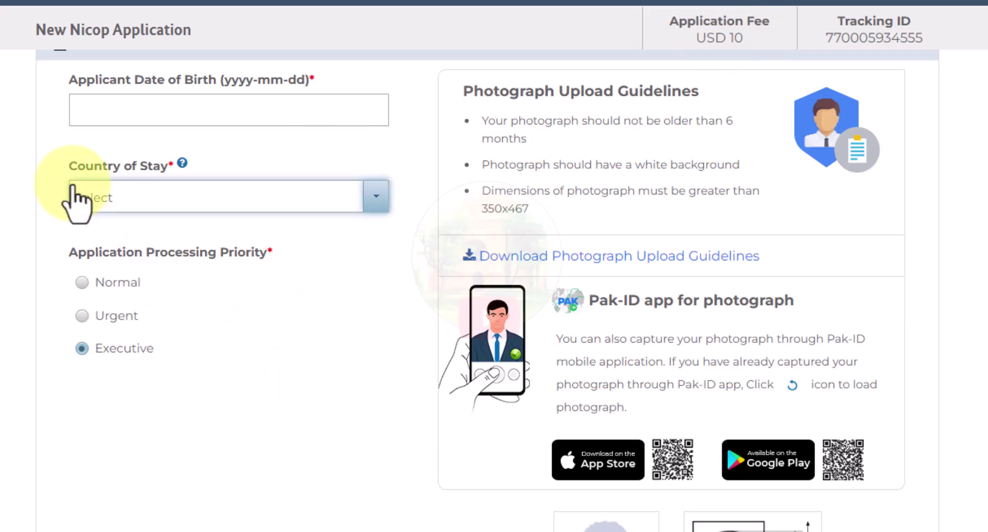
# - Set the date of birth to 2022-11-17 in the calendar
pyautogui.moveTo(70, 80); pyautogui.dragTo(324, 84)
pyautogui.click(326, 79)
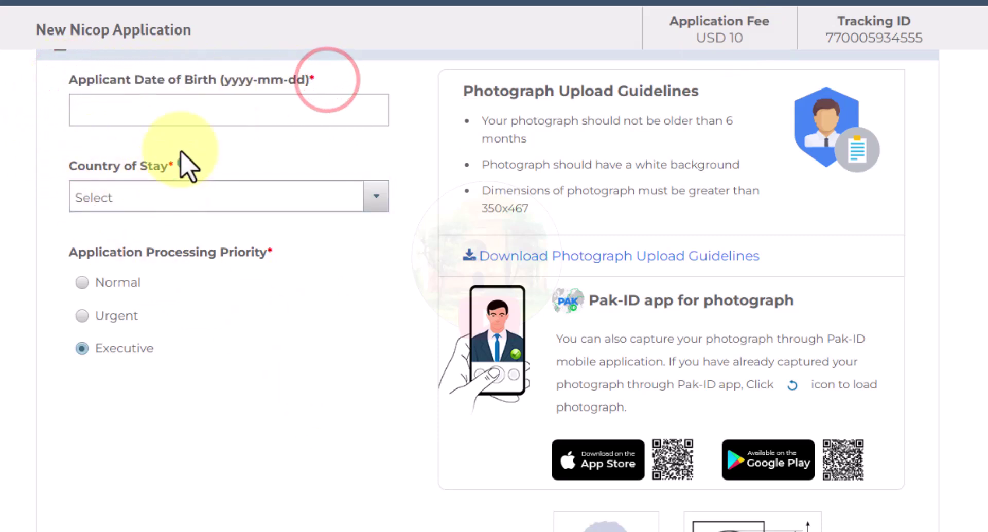
pyautogui.click(149, 120)
pyautogui.click(212, 140)
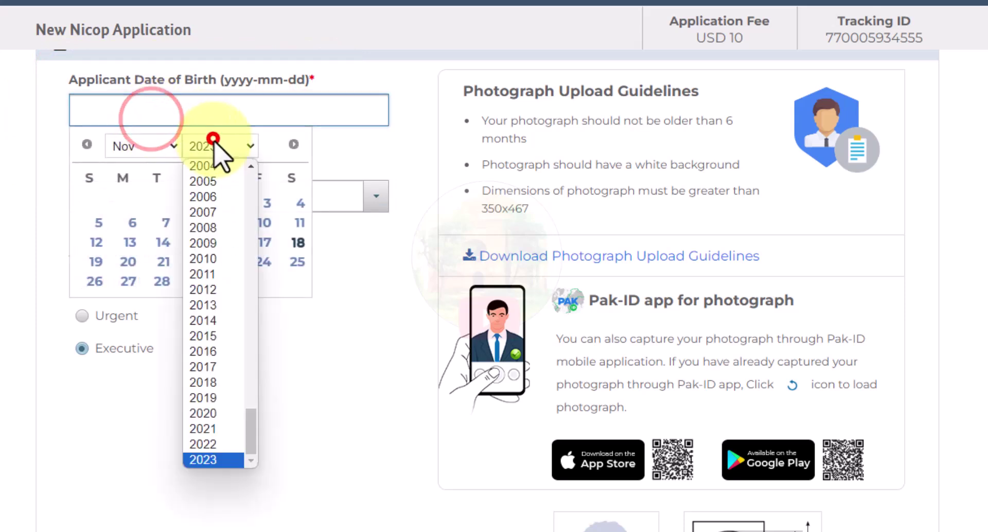
pyautogui.click(216, 444)
pyautogui.click(144, 156)
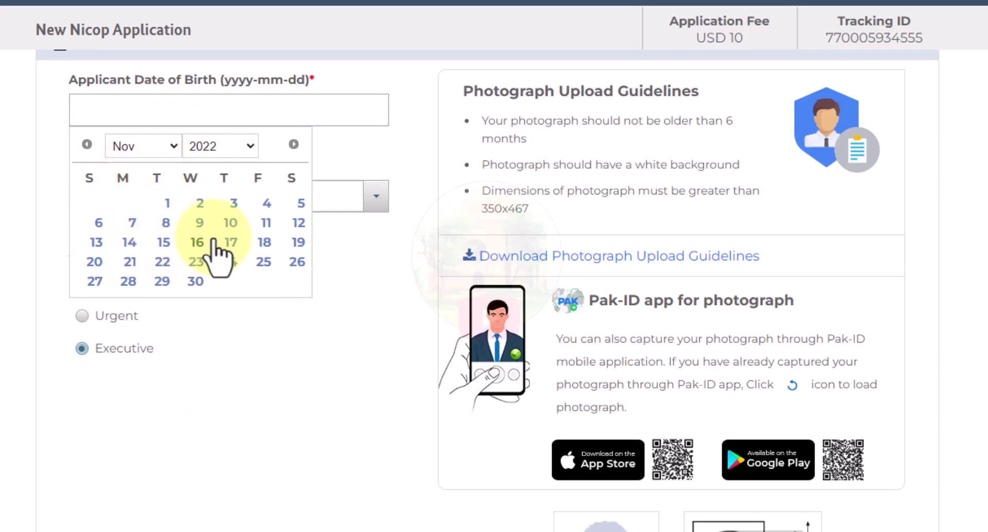
pyautogui.click(229, 242)
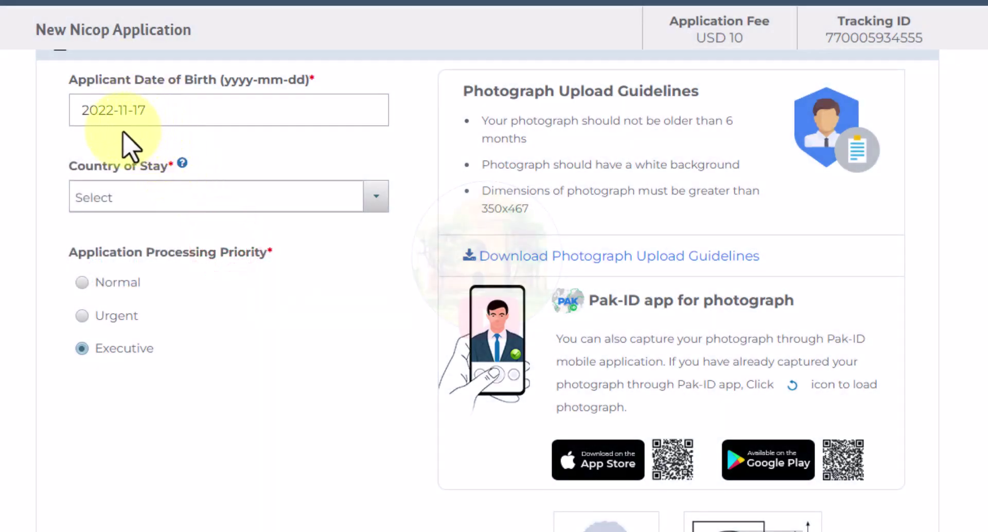
# - Search 'ALB' and set the country of stay to Albania, raising the fee to USD 75
pyautogui.click(126, 194)
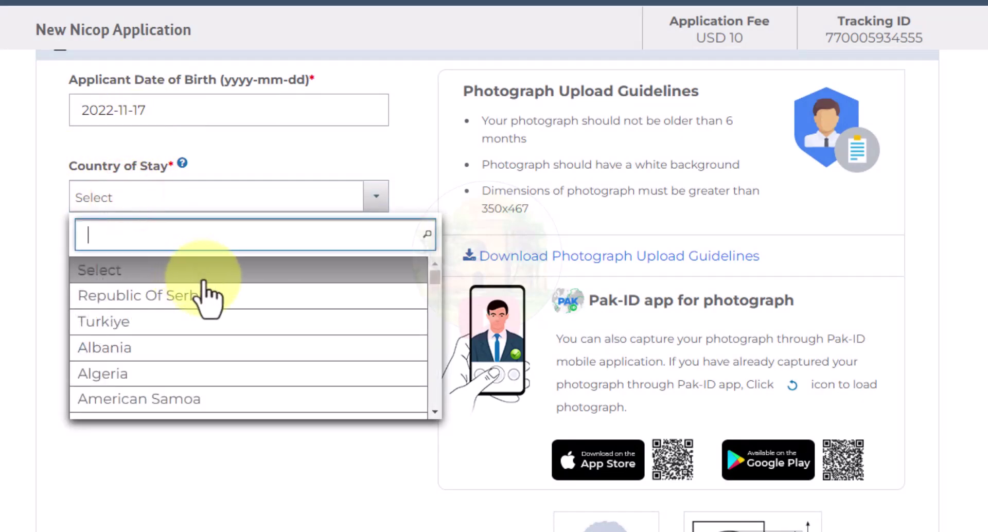
pyautogui.scroll(-2, 209, 296)
pyautogui.write('ALB')
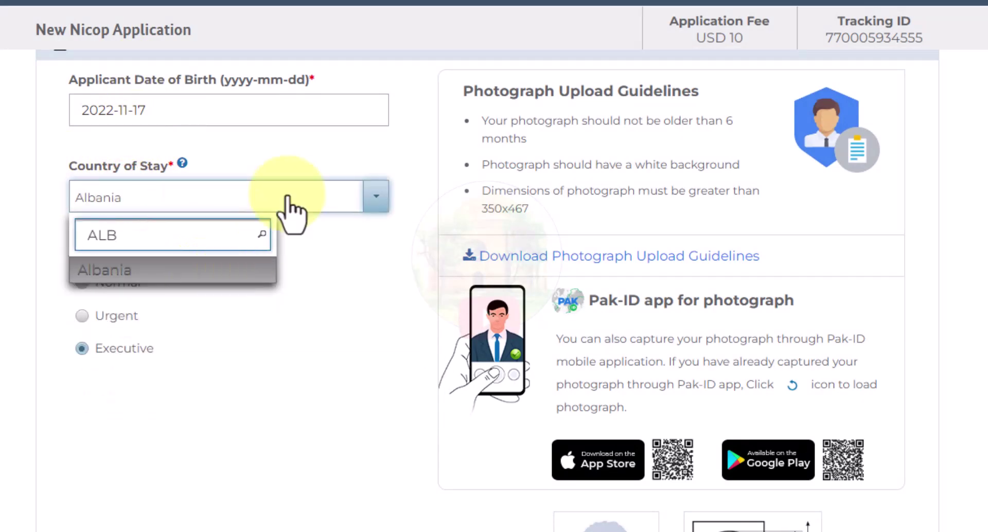
pyautogui.click(185, 270)
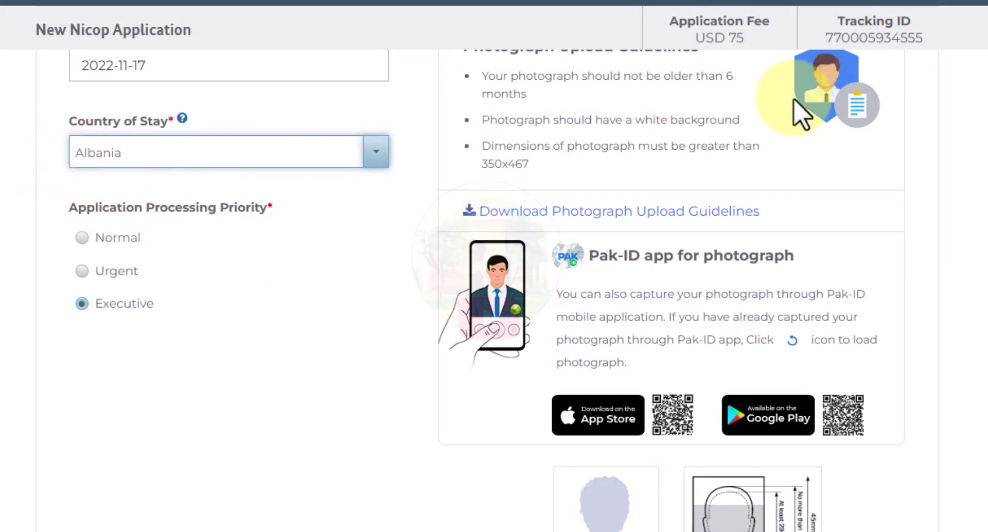
pyautogui.moveTo(697, 37); pyautogui.dragTo(753, 54)
pyautogui.click(745, 36)
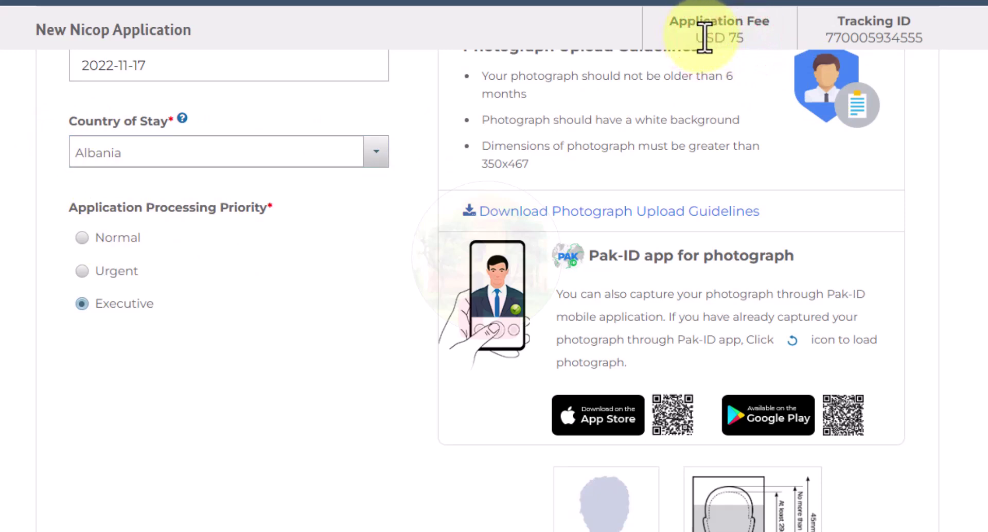
pyautogui.scroll(2, 705, 37)
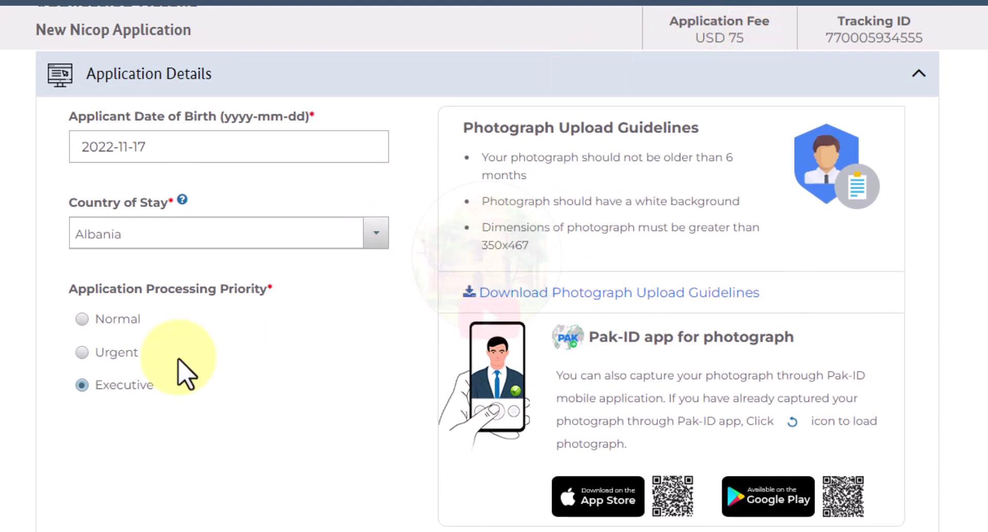
pyautogui.moveTo(69, 288); pyautogui.dragTo(102, 303)
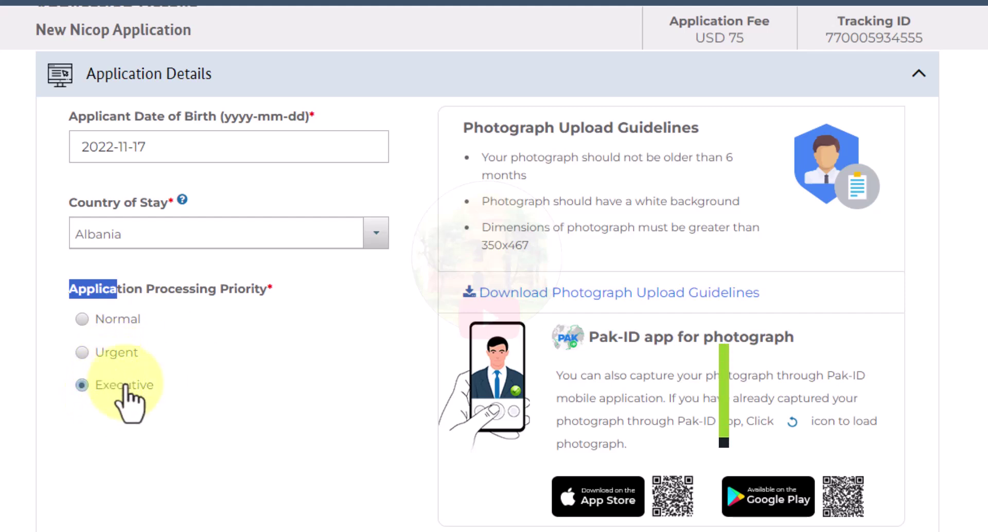
pyautogui.click(167, 447)
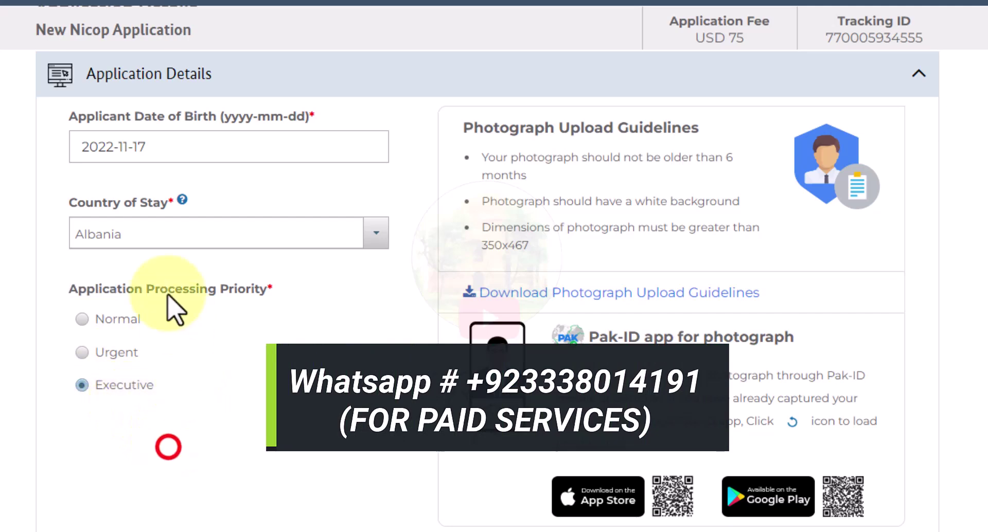
pyautogui.scroll(-1, 348, 293)
# - Preview the piccc.jpg photo from the file picker
pyautogui.scroll(-1, 348, 293)
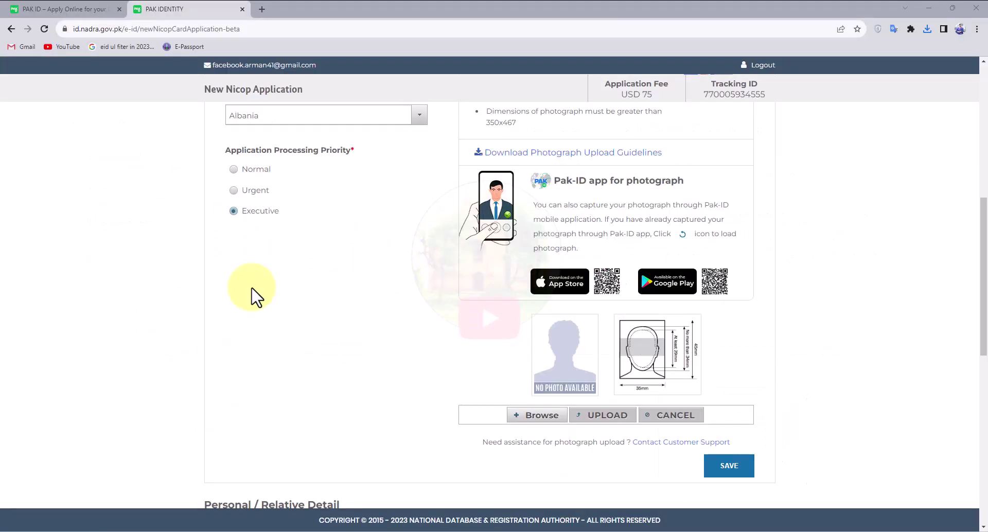
pyautogui.click(542, 416)
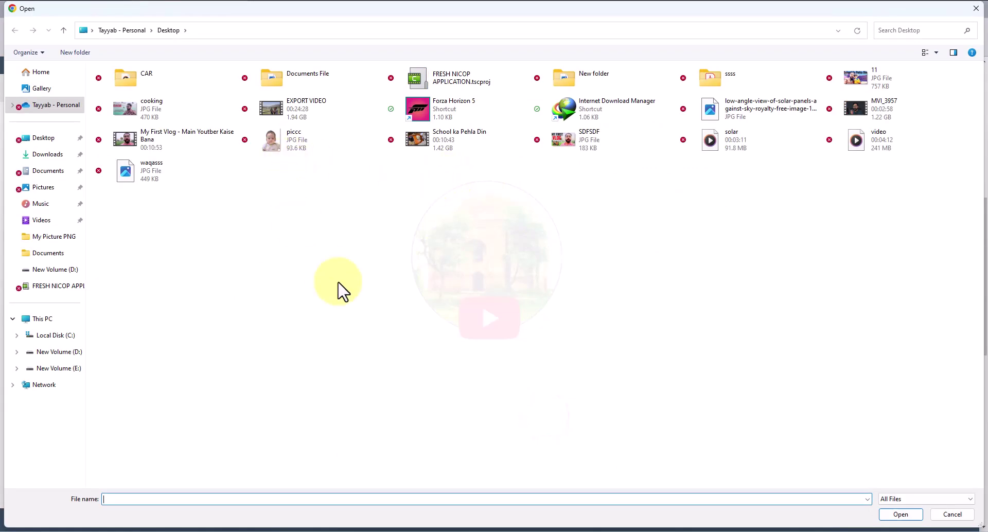
pyautogui.rightClick(291, 153)
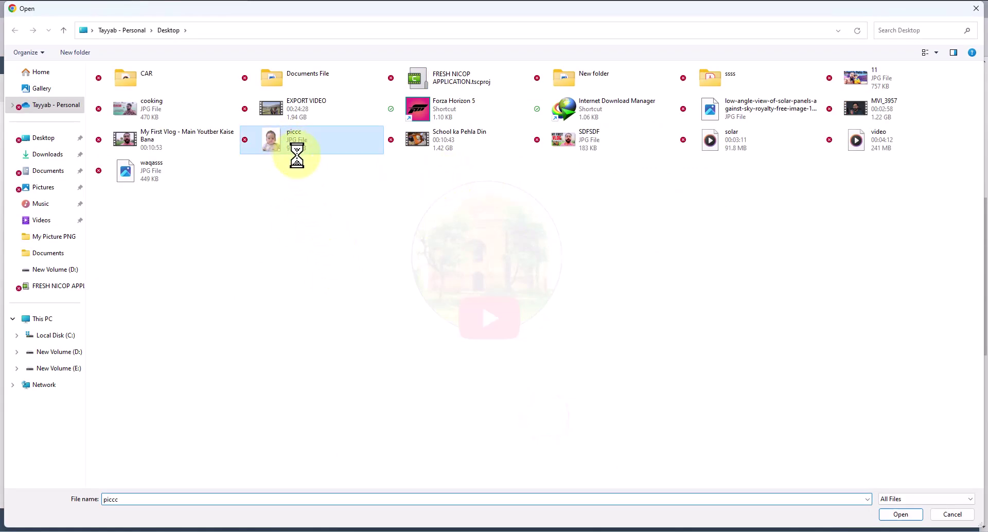
pyautogui.click(316, 113)
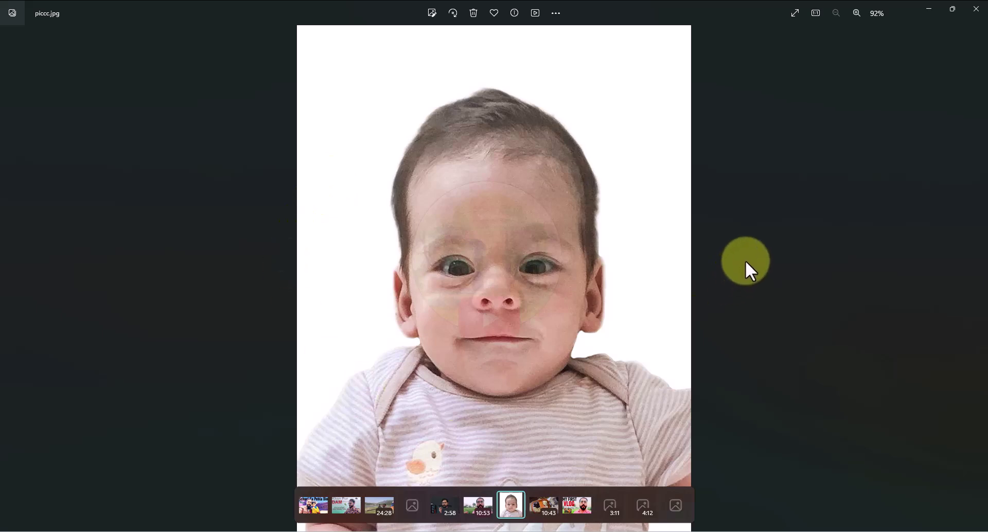
pyautogui.click(976, 9)
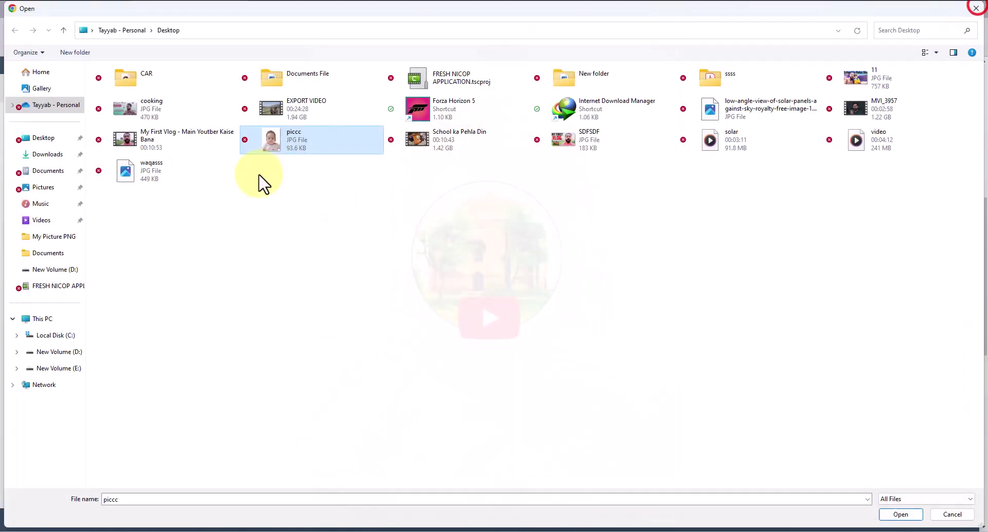
# - Attach and upload piccc.jpg as the applicant's photo, then save Application Details
pyautogui.doubleClick(273, 139)
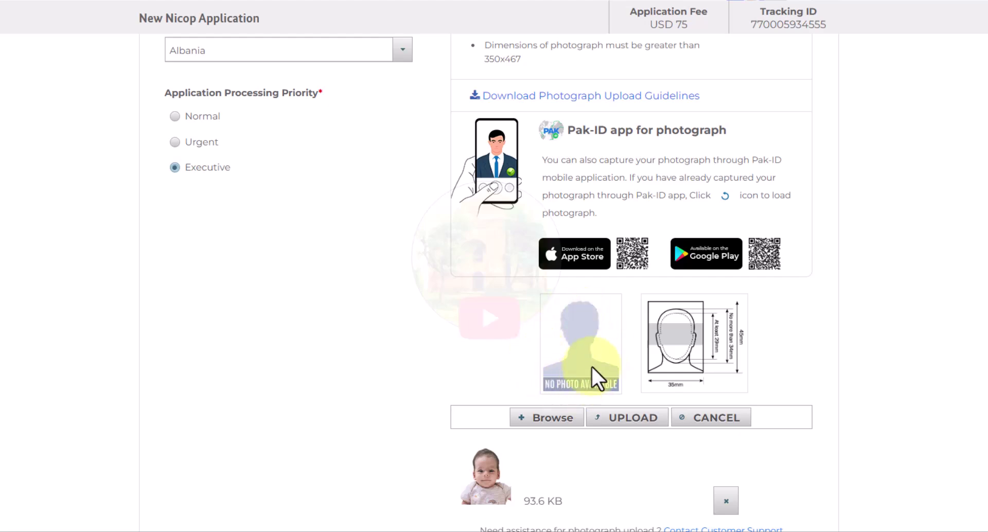
pyautogui.click(625, 419)
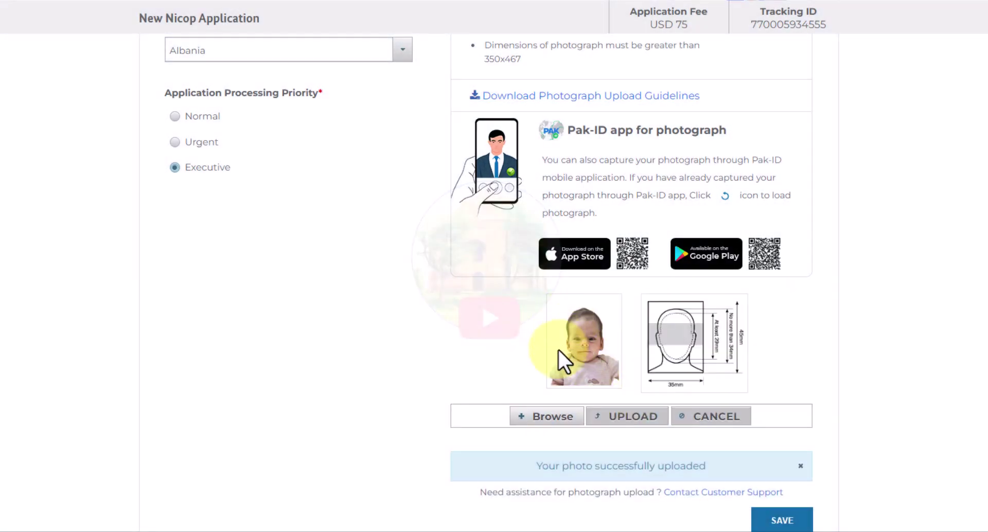
pyautogui.moveTo(542, 465); pyautogui.dragTo(698, 465)
pyautogui.scroll(-1, 977, 375)
pyautogui.click(963, 404)
pyautogui.click(782, 468)
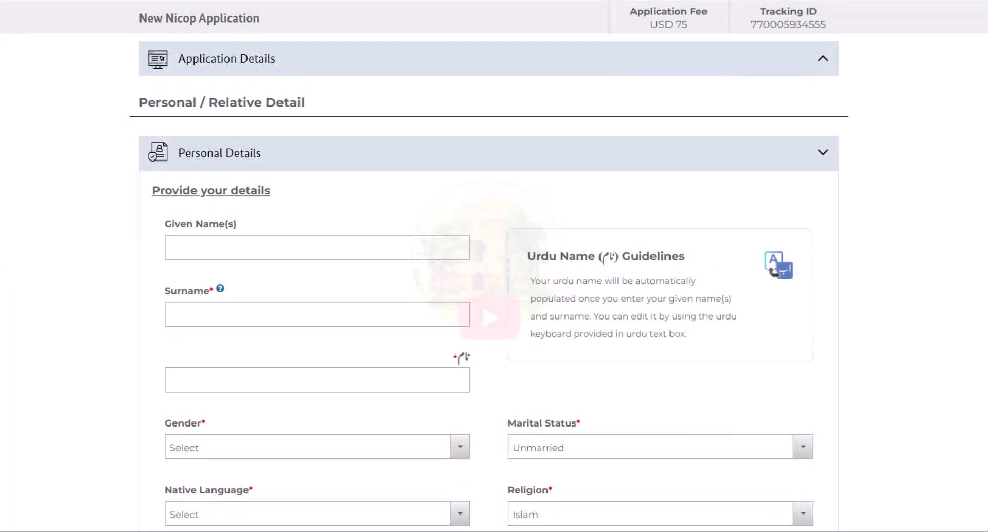
# - Enter the applicant's surname so the Urdu name auto-fills, then select and retype it
pyautogui.scroll(-2, 75, 202)
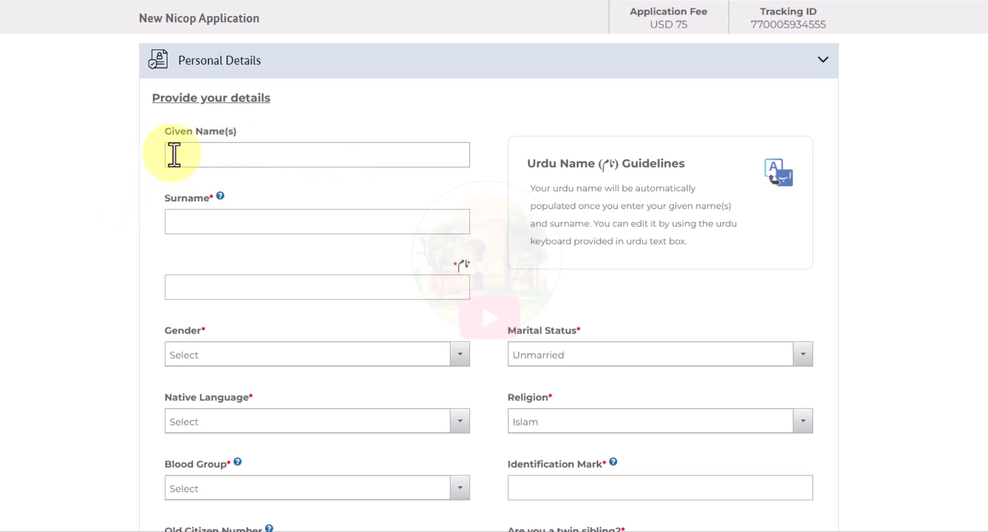
pyautogui.click(202, 229)
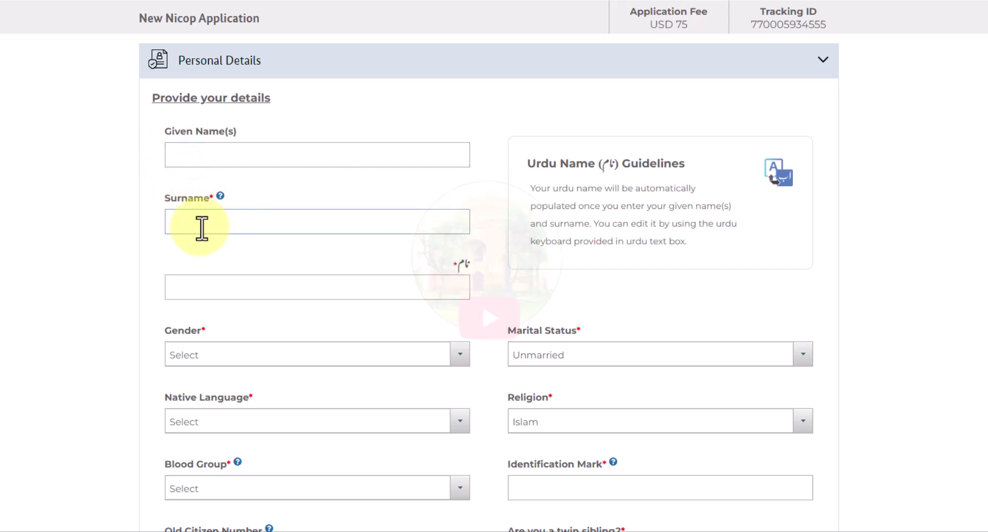
pyautogui.click(106, 230)
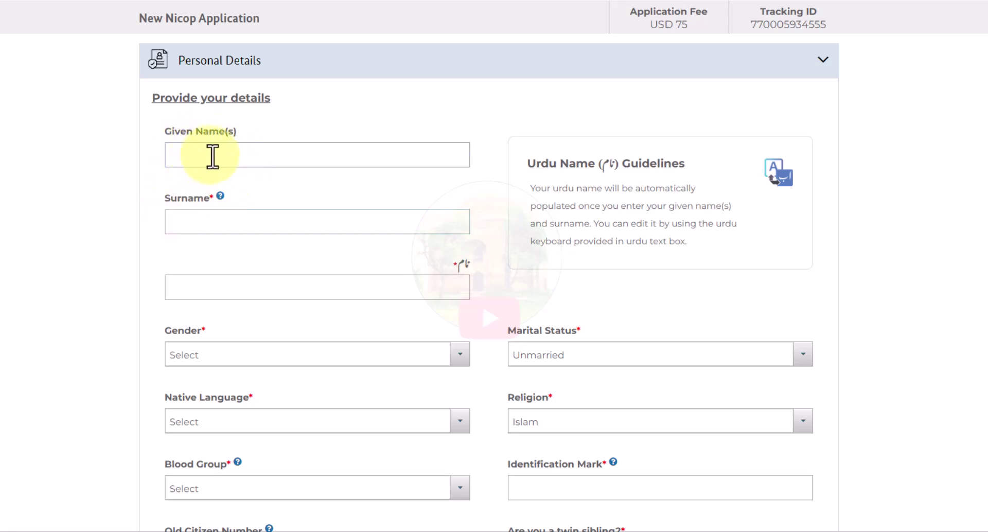
pyautogui.click(183, 222)
pyautogui.write('Mo')
pyautogui.click(88, 203)
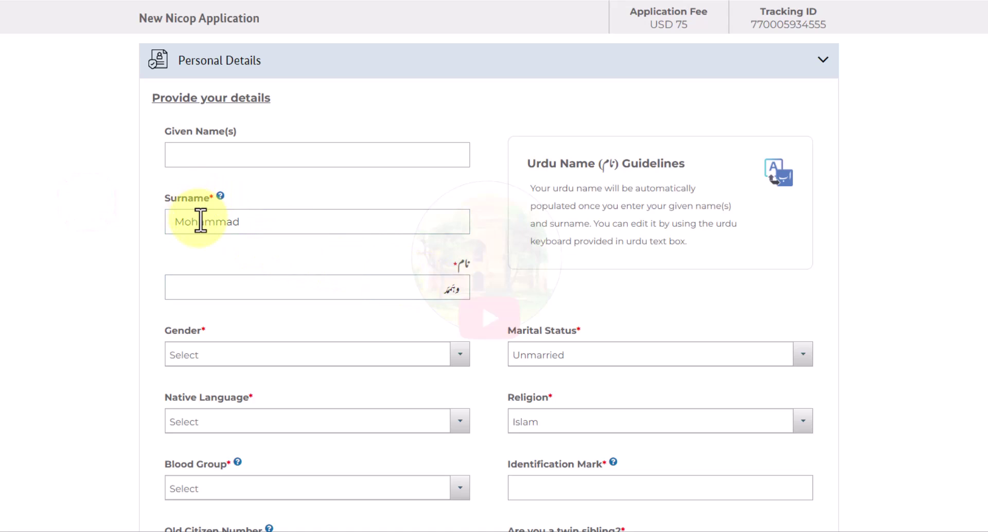
pyautogui.moveTo(172, 221); pyautogui.dragTo(264, 223)
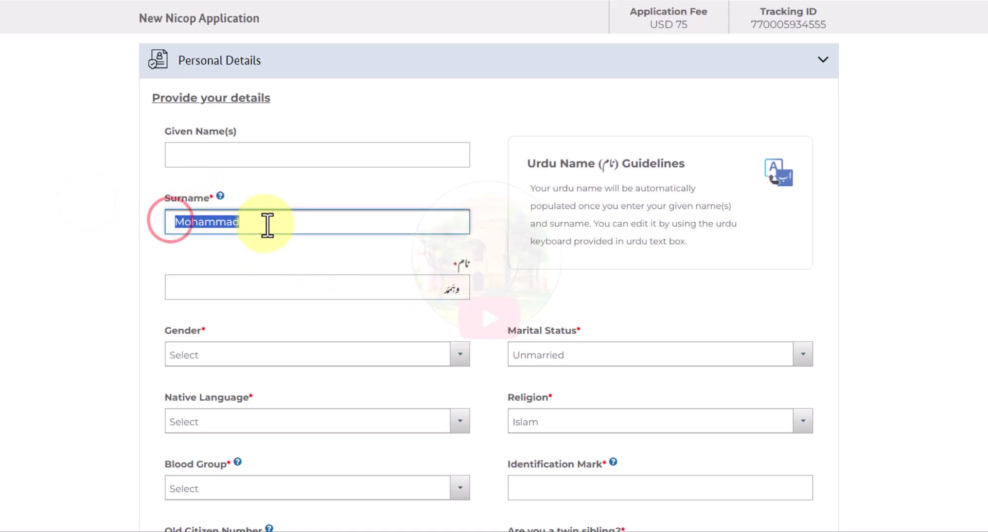
pyautogui.write('Muhammad')
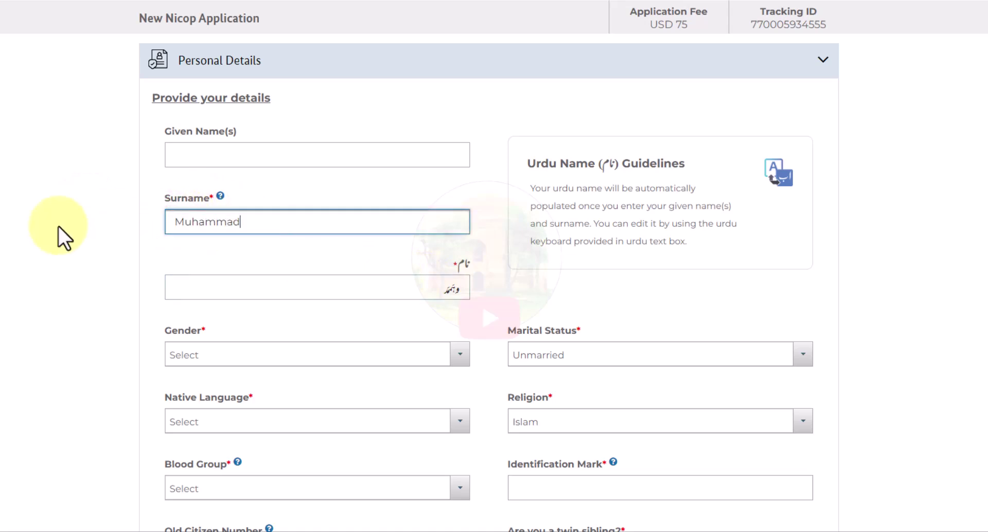
# - Confirm the corrected surname and enter the first Urdu name letters with the on-screen keyboard
pyautogui.click(228, 250)
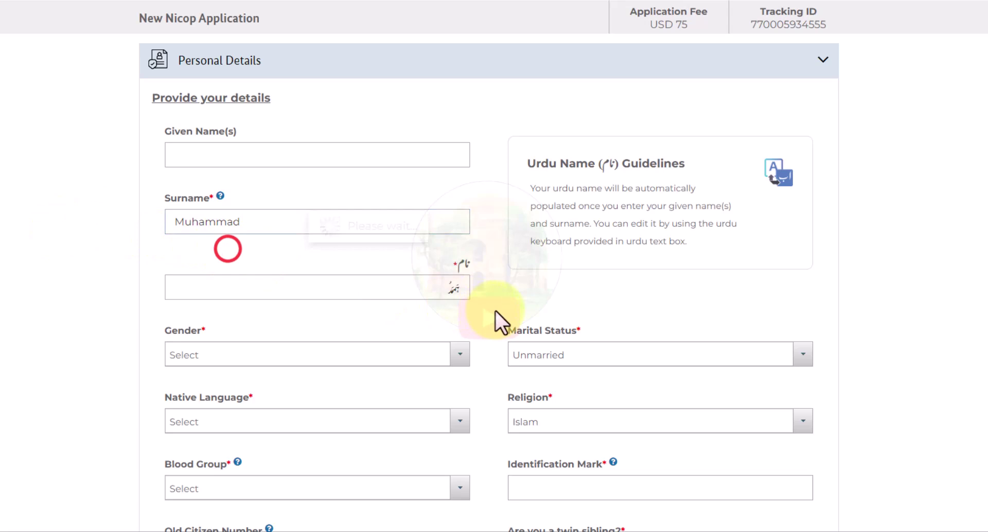
pyautogui.click(442, 289)
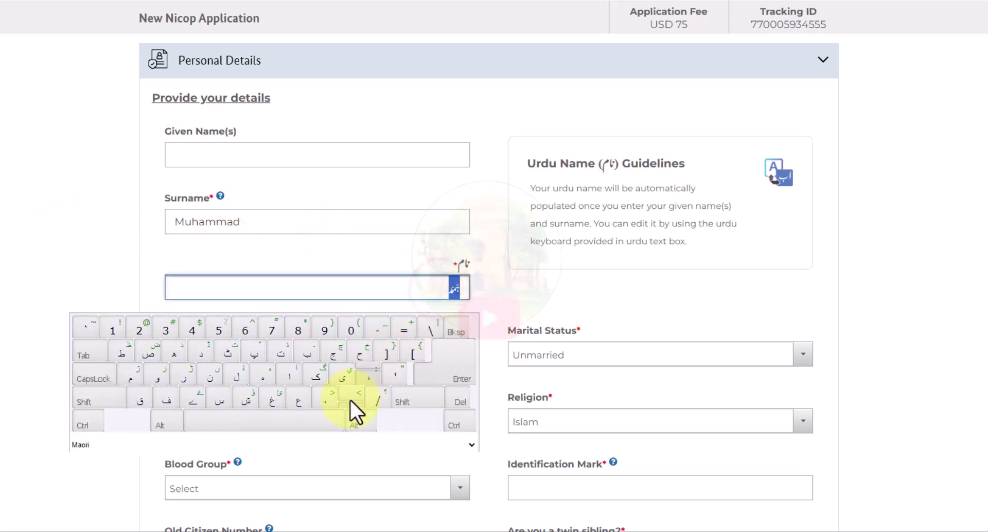
pyautogui.click(133, 372)
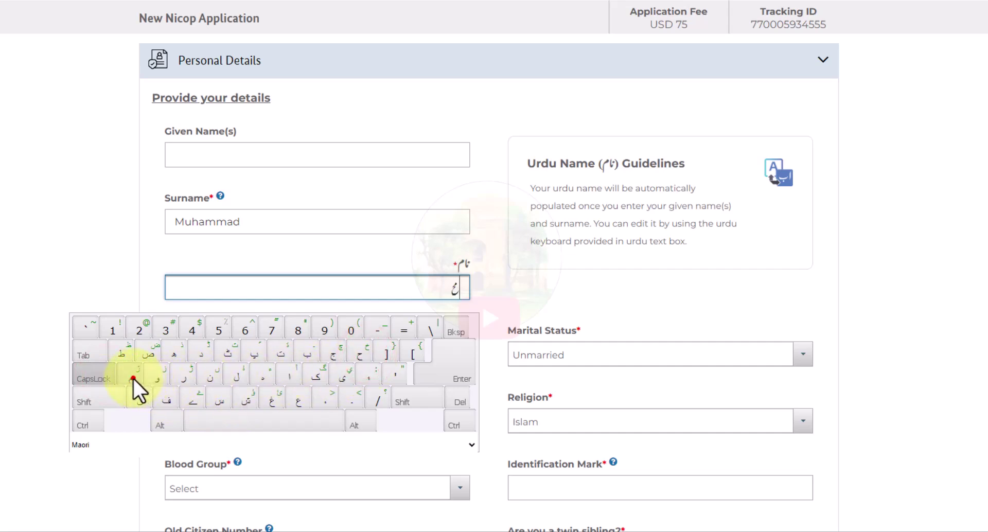
pyautogui.click(108, 370)
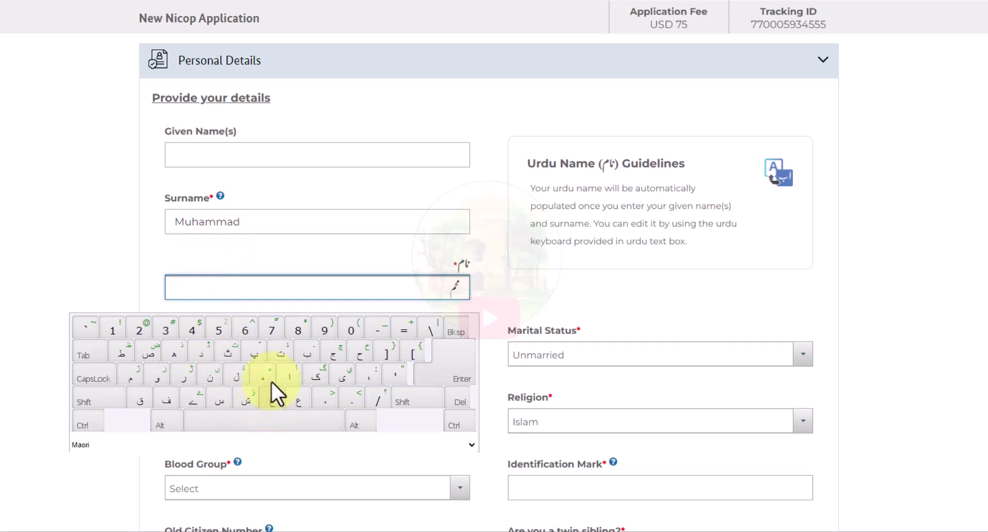
pyautogui.click(195, 347)
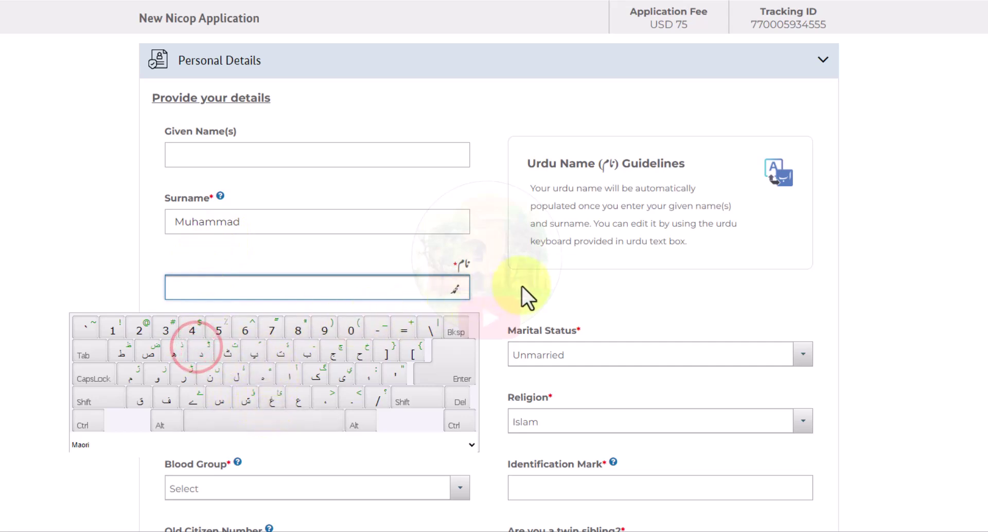
pyautogui.click(522, 287)
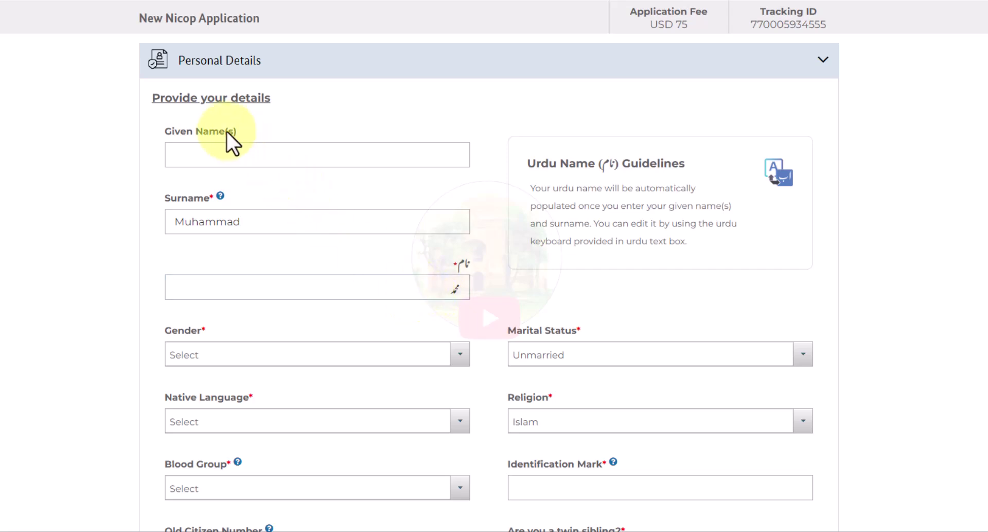
# - Set gender to Male and native language to Punjabi
pyautogui.click(185, 356)
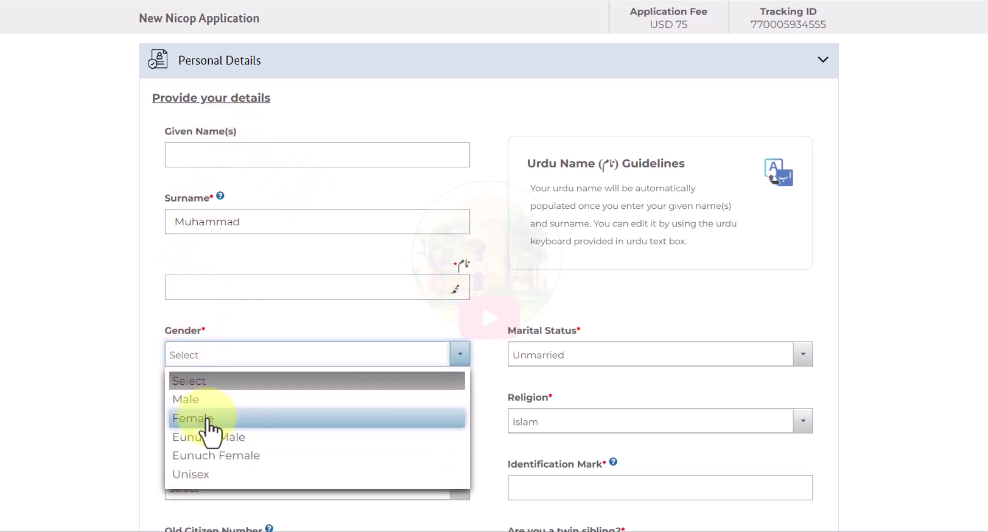
pyautogui.click(203, 400)
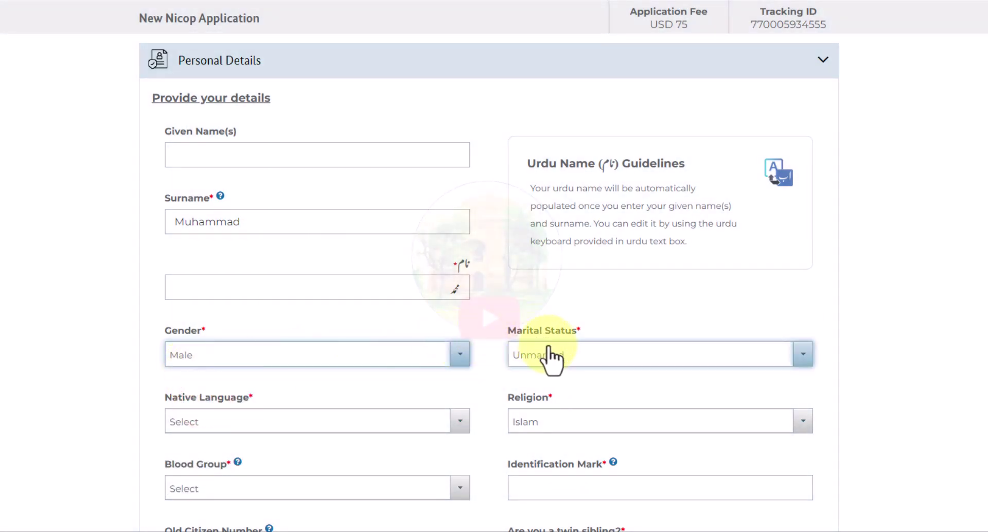
pyautogui.moveTo(165, 397); pyautogui.dragTo(301, 397)
pyautogui.click(302, 396)
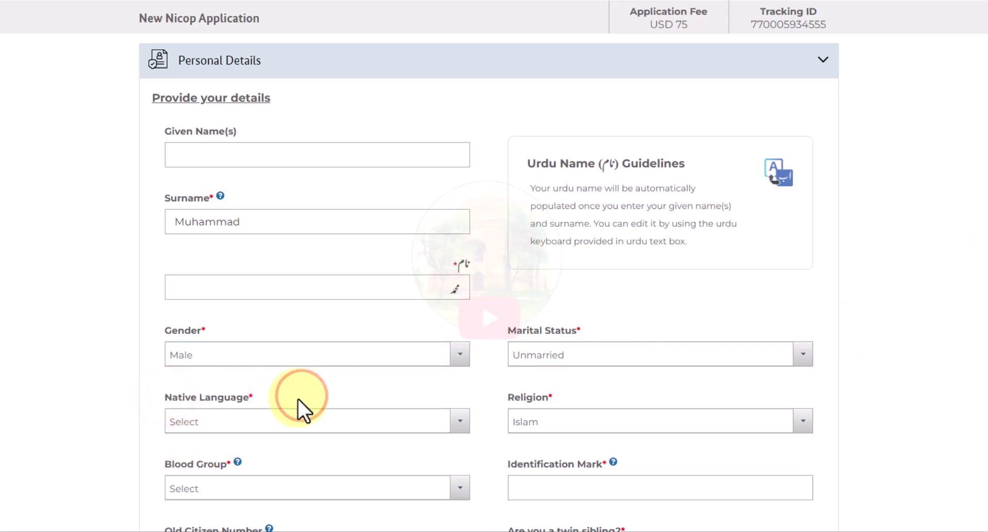
pyautogui.click(195, 425)
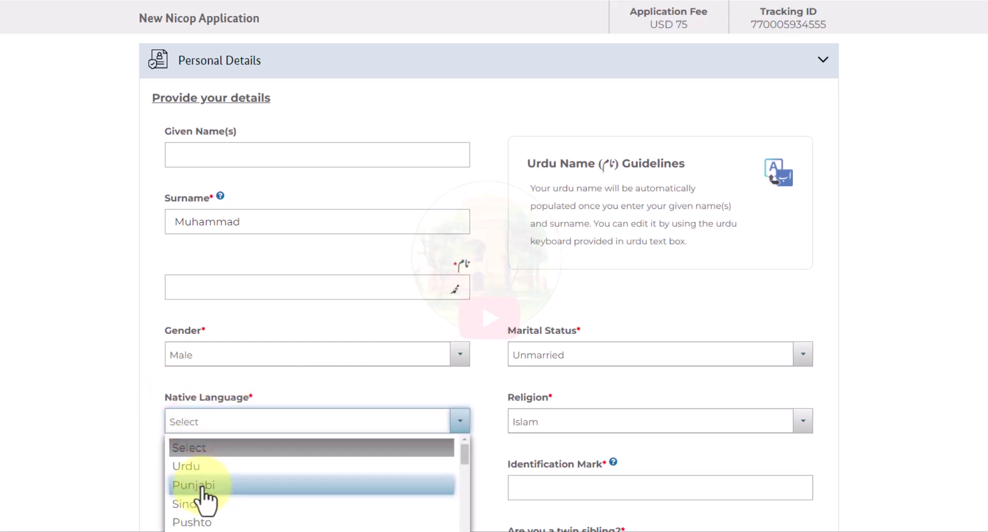
pyautogui.click(205, 485)
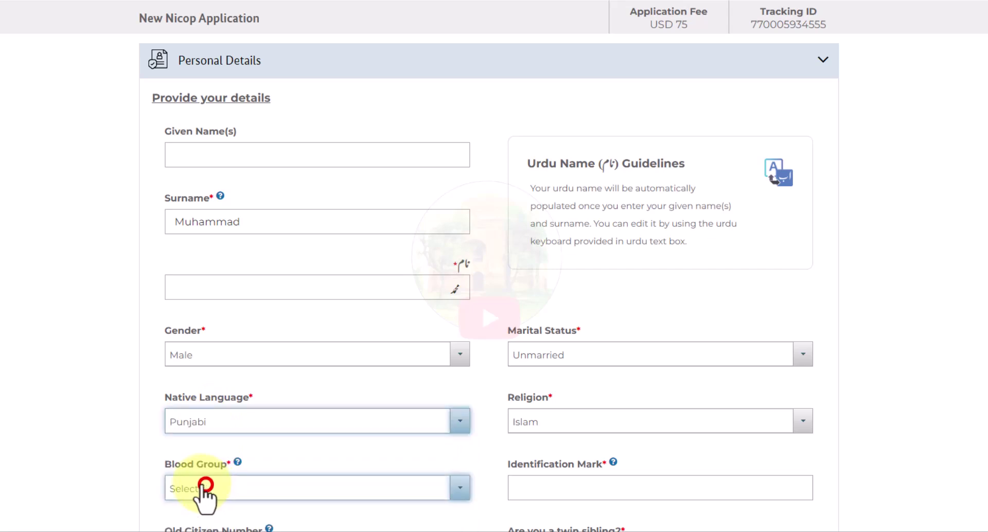
pyautogui.click(72, 415)
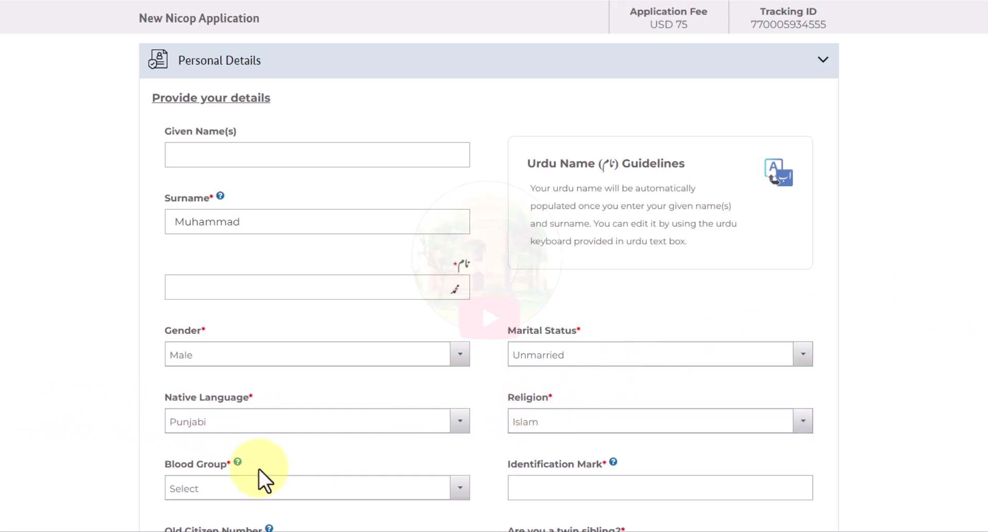
# - Set Blood Group to None and Identification Mark to 'No have identification Mark'
pyautogui.click(209, 487)
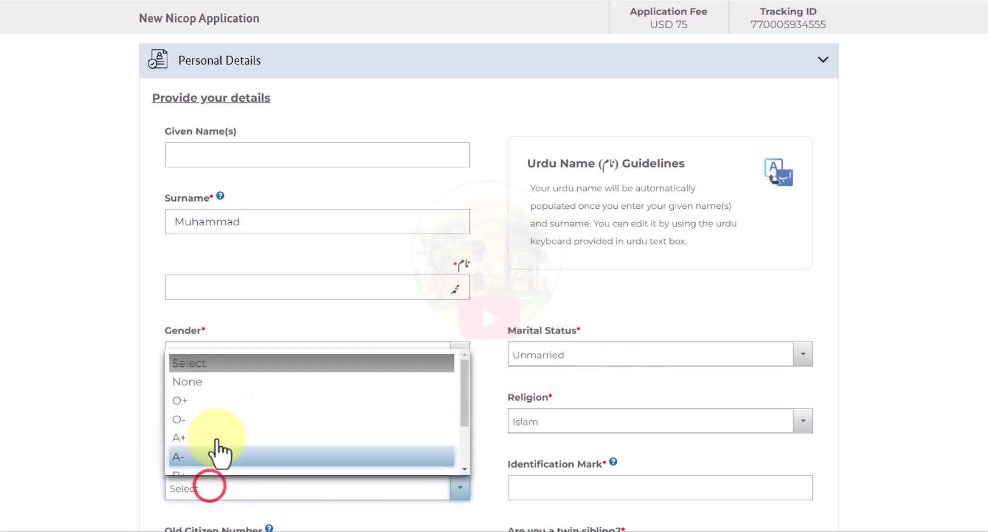
pyautogui.click(195, 390)
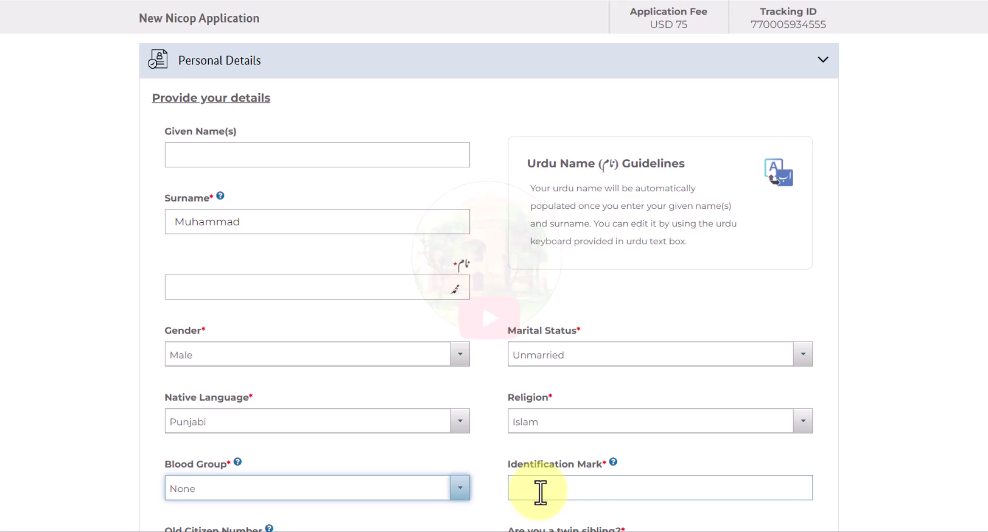
pyautogui.click(539, 491)
pyautogui.click(629, 521)
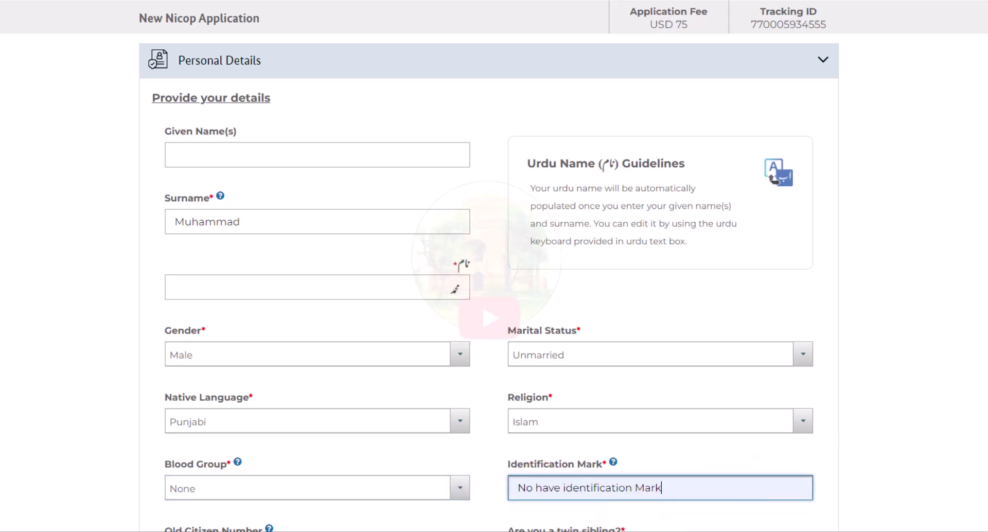
# - Answer No to being a twin and set AJK residential status to None
pyautogui.scroll(-9, 494, 266)
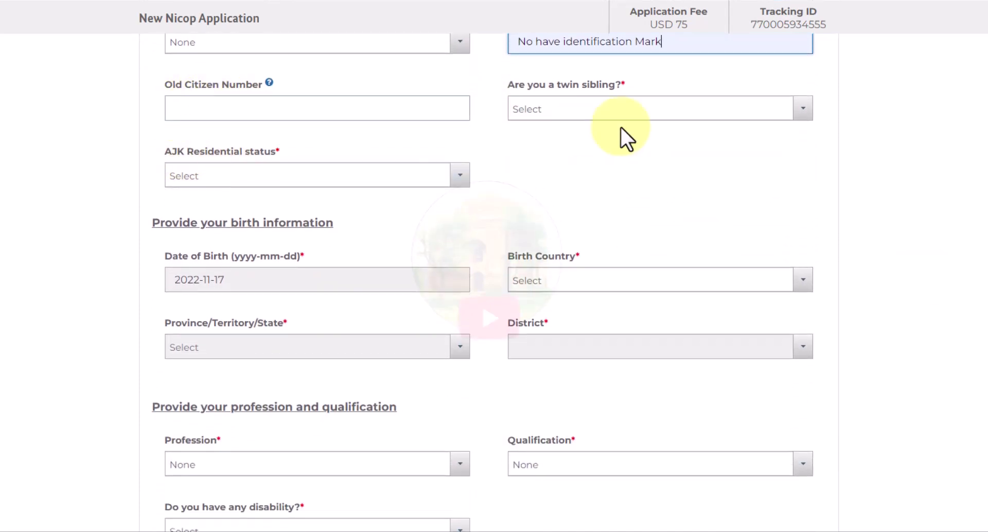
pyautogui.click(563, 110)
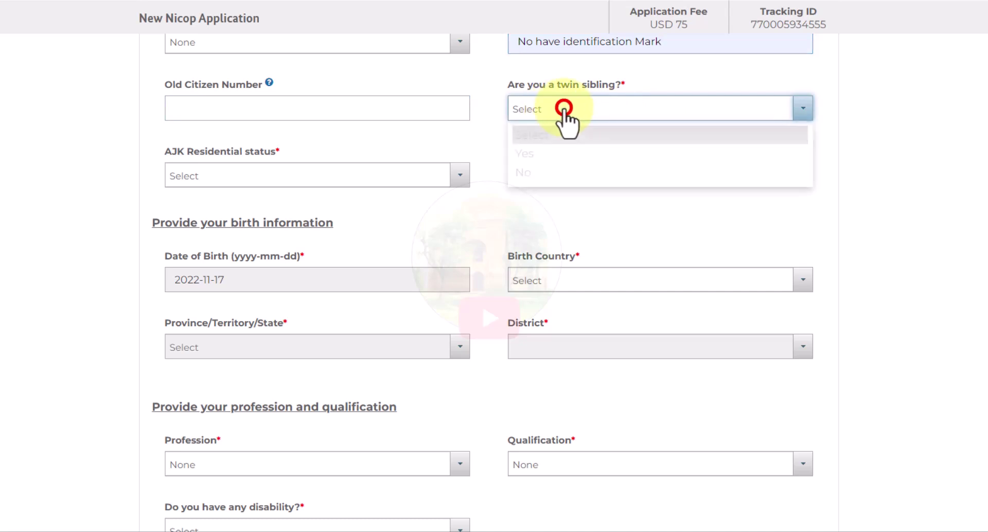
pyautogui.click(539, 176)
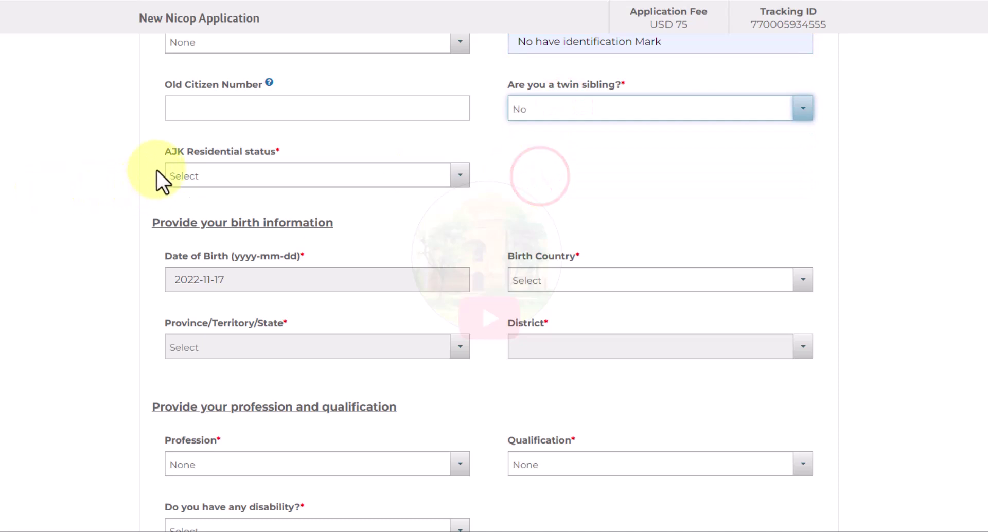
pyautogui.click(224, 178)
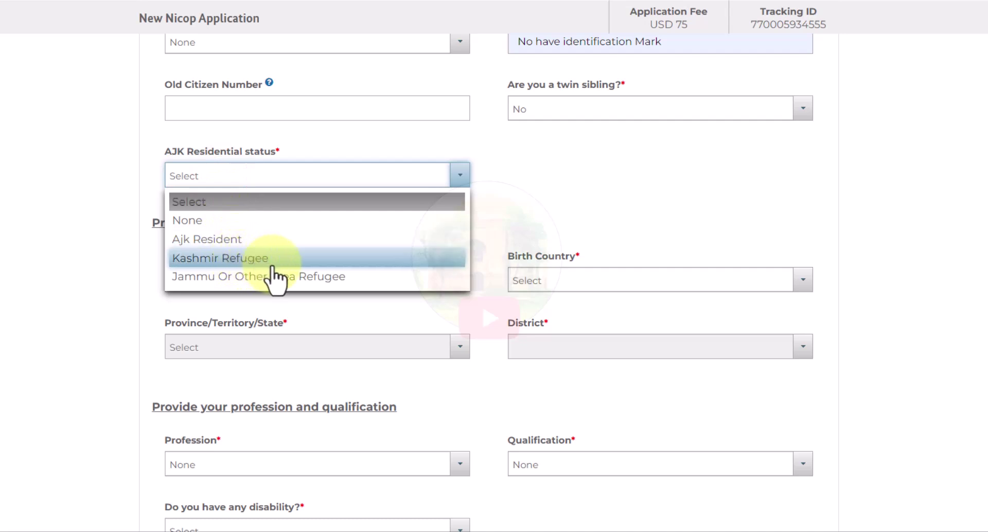
pyautogui.click(210, 224)
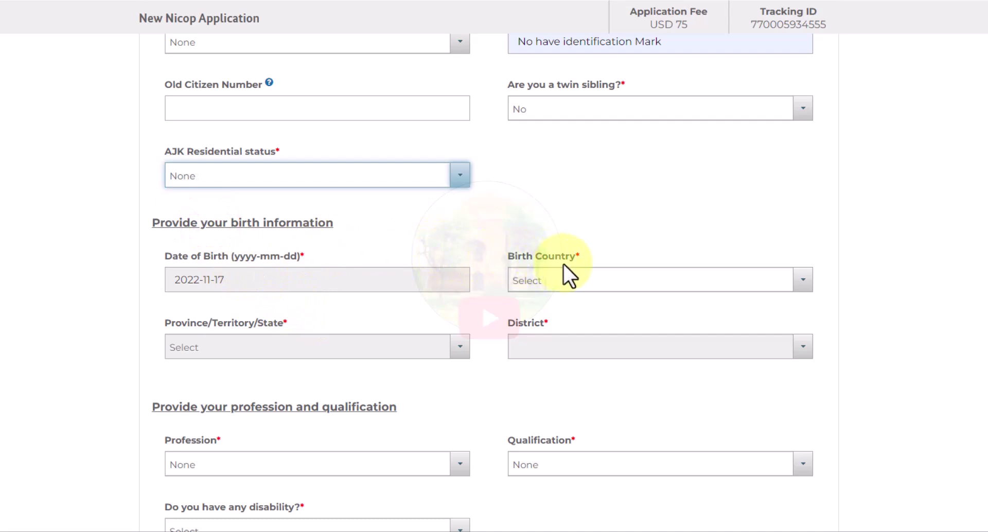
# - Search 'alb' and set the birth country to Albania
pyautogui.click(567, 282)
pyautogui.write('alb')
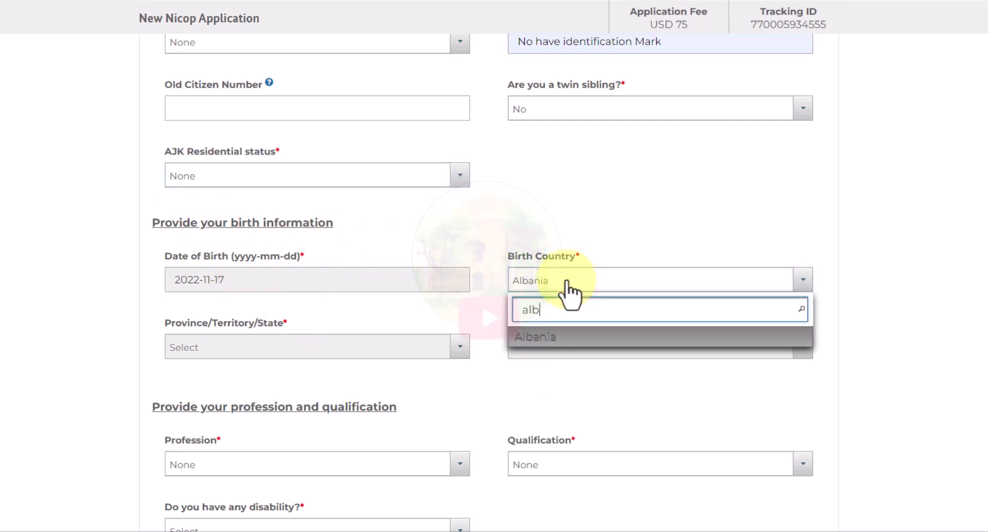
pyautogui.click(558, 336)
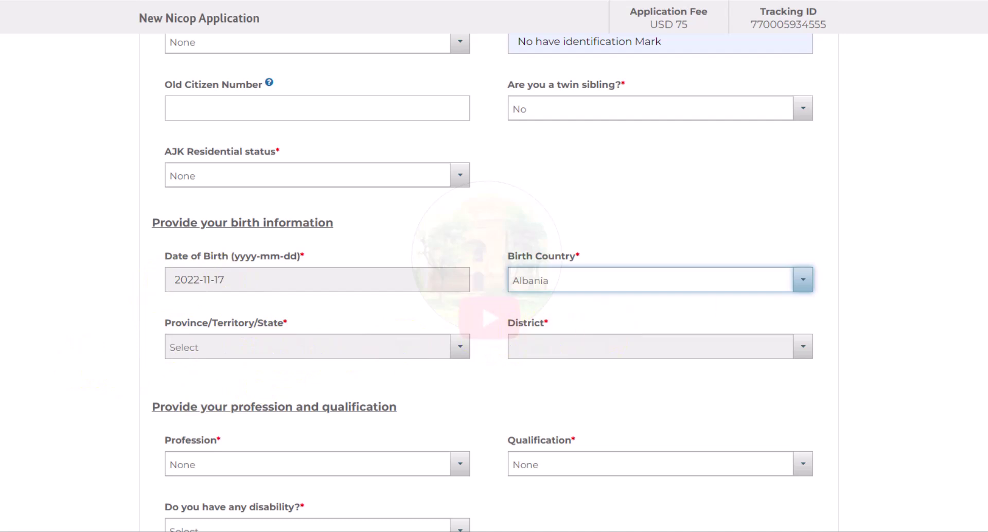
pyautogui.scroll(-3, 484, 283)
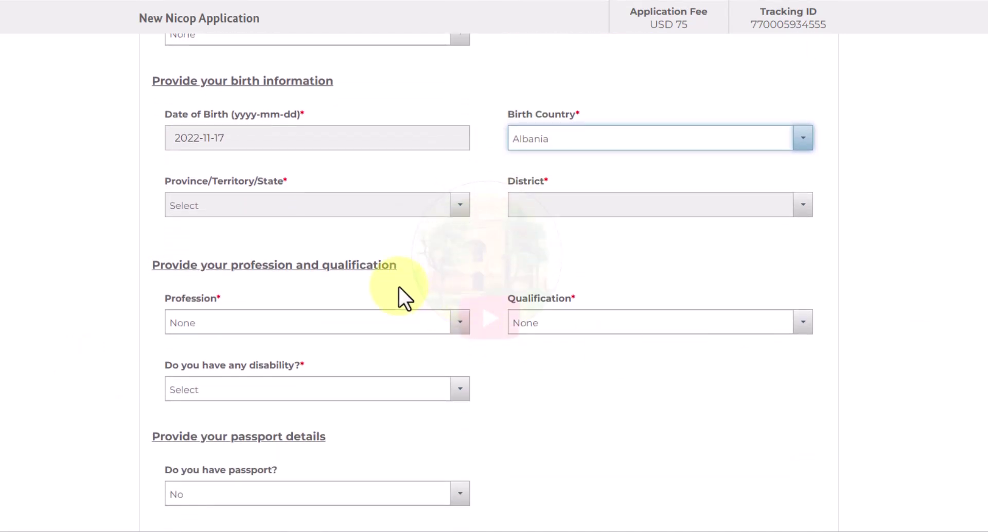
# - Answer No to having a disability
pyautogui.click(228, 327)
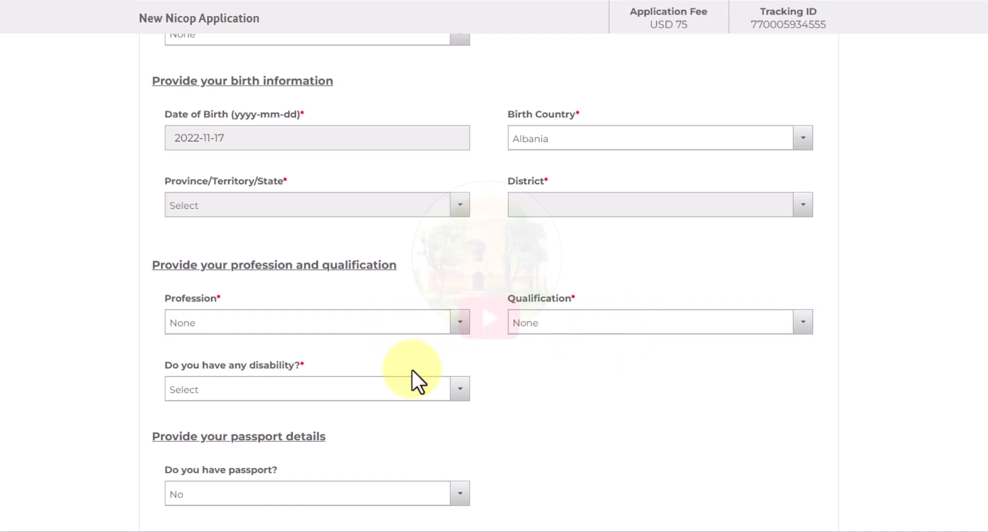
pyautogui.moveTo(193, 361); pyautogui.dragTo(280, 366)
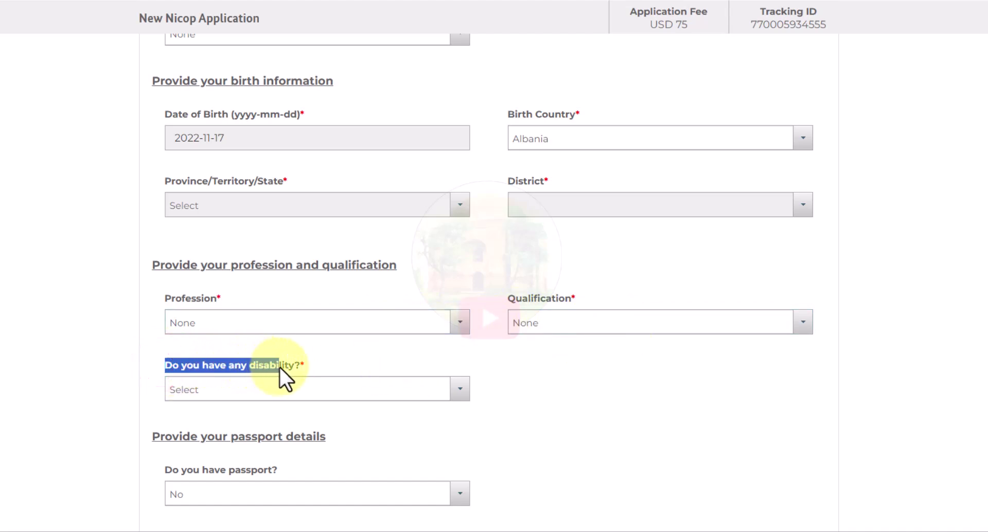
pyautogui.click(315, 364)
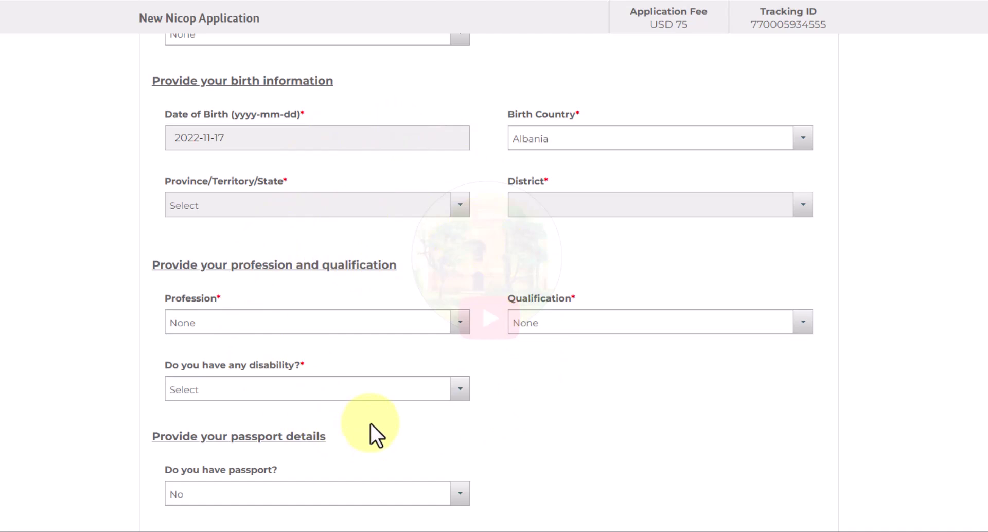
pyautogui.click(209, 389)
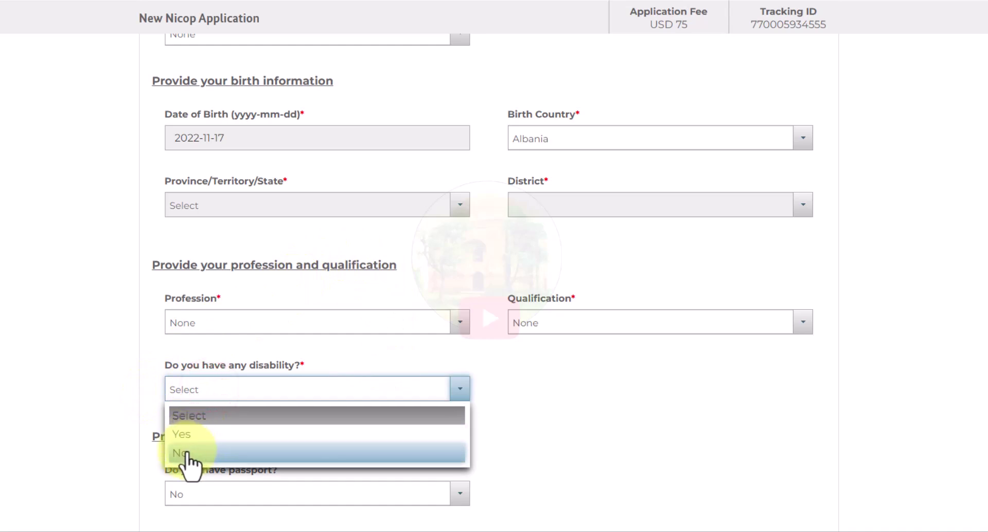
pyautogui.click(186, 453)
# - Set 'Do you have passport?' to No and save Personal Details to open Relative Details
pyautogui.scroll(-2, 100, 478)
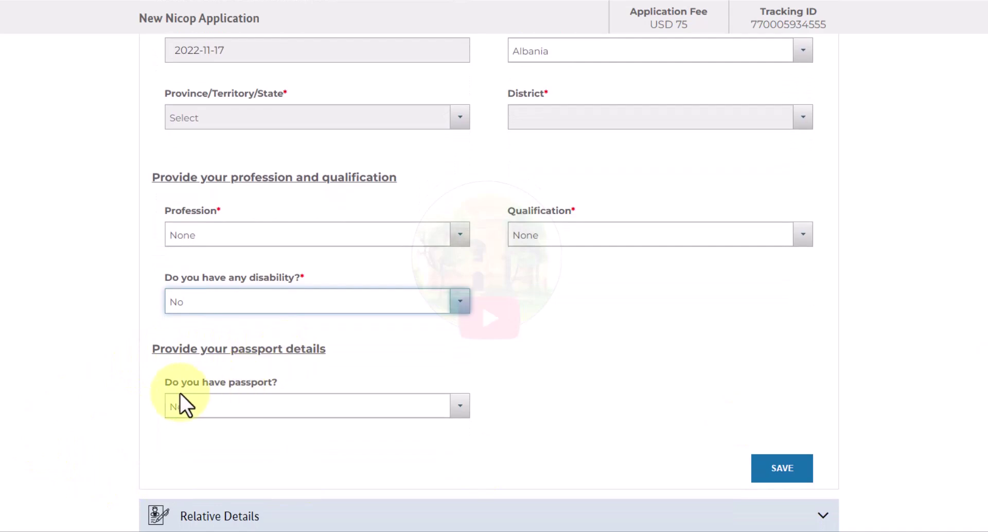
pyautogui.moveTo(161, 384); pyautogui.dragTo(279, 381)
pyautogui.click(291, 377)
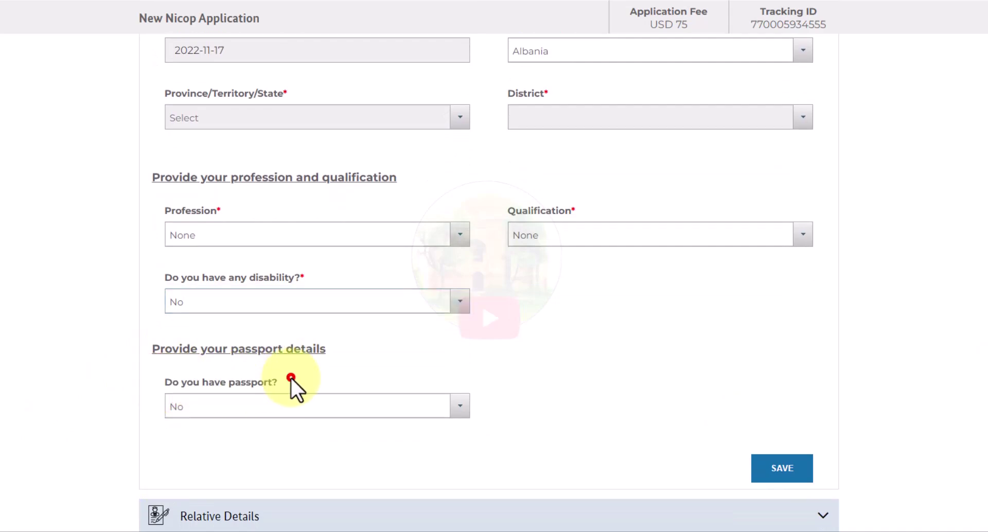
pyautogui.click(247, 405)
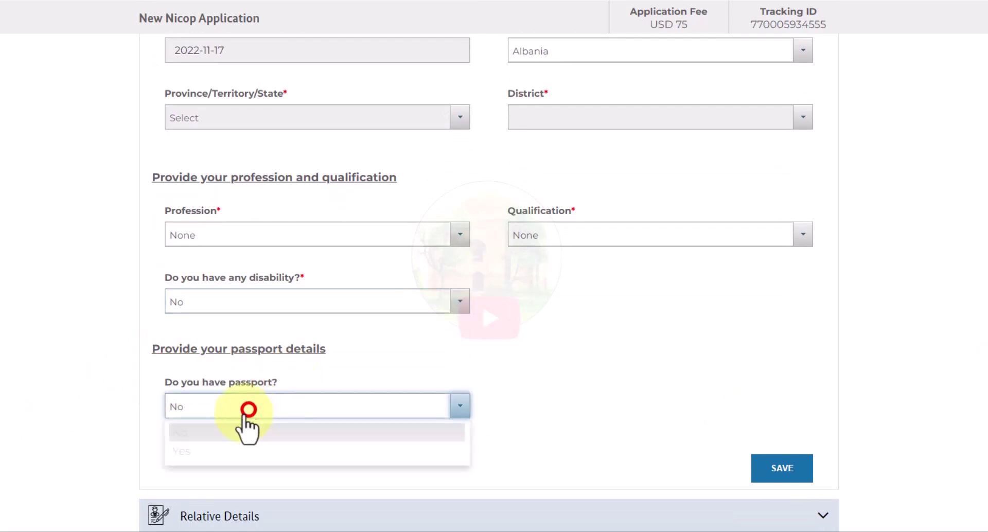
pyautogui.click(213, 448)
pyautogui.scroll(-2, 463, 437)
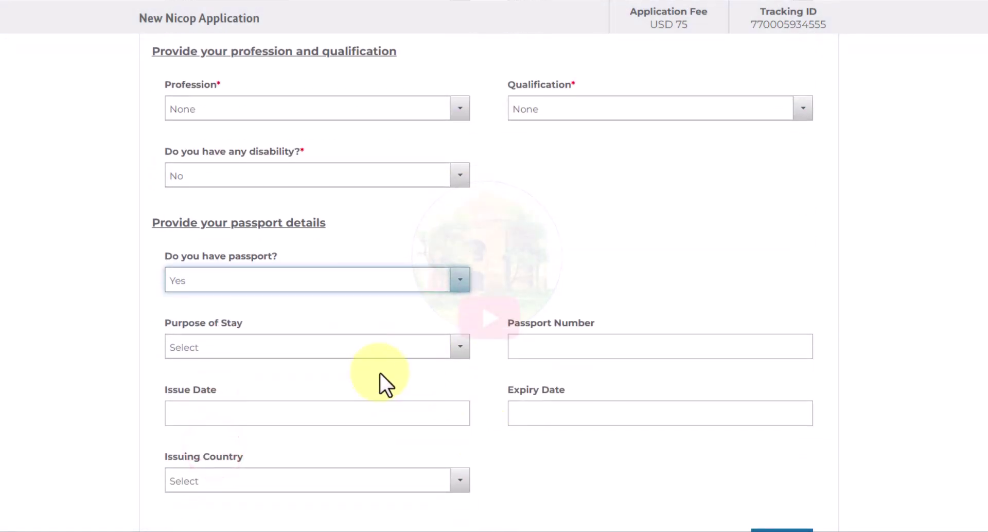
pyautogui.click(287, 279)
pyautogui.click(229, 305)
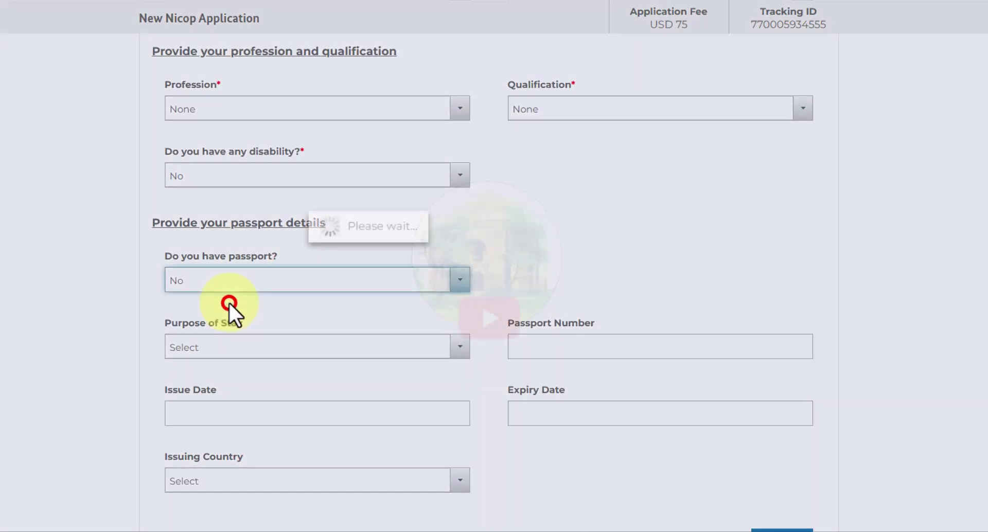
pyautogui.click(265, 316)
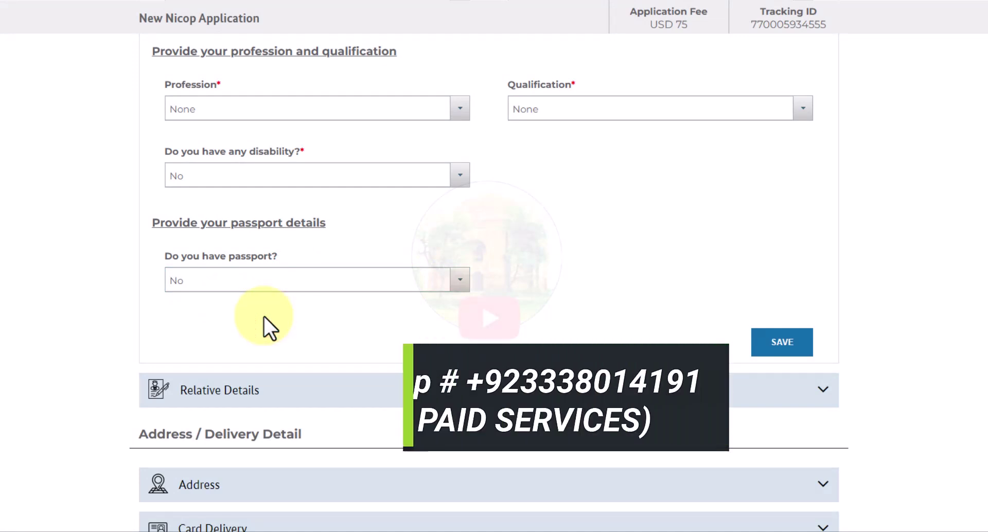
pyautogui.click(779, 346)
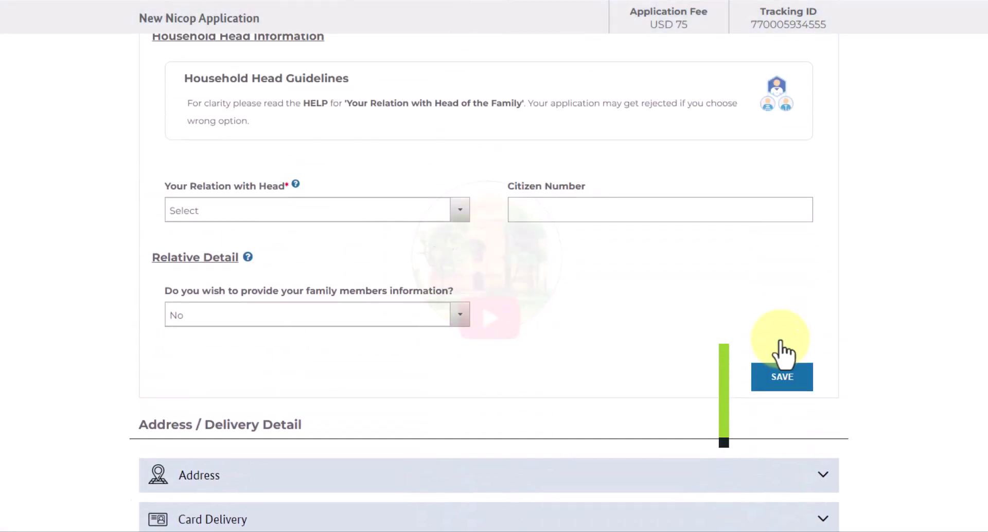
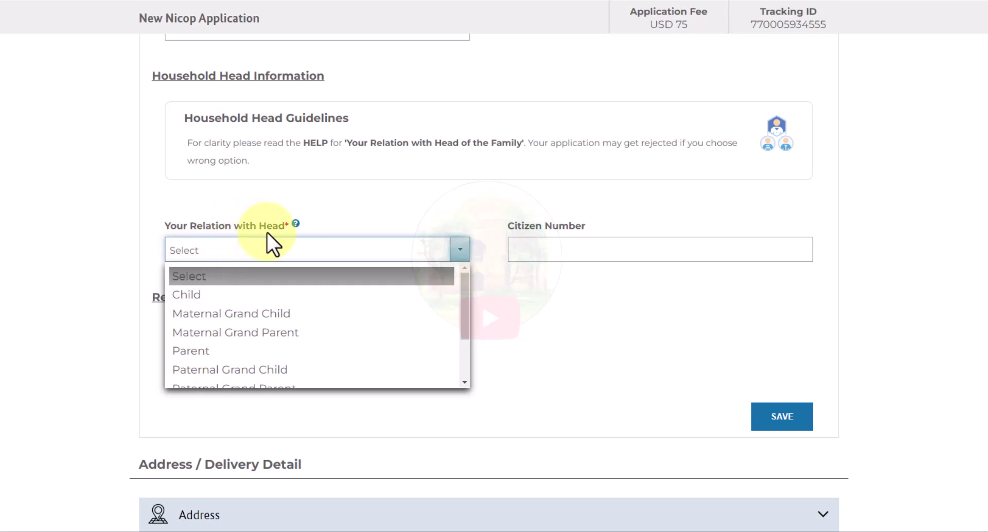
# - Set the relation with the household head to Child, enter the head's citizen number, and save
pyautogui.click(205, 297)
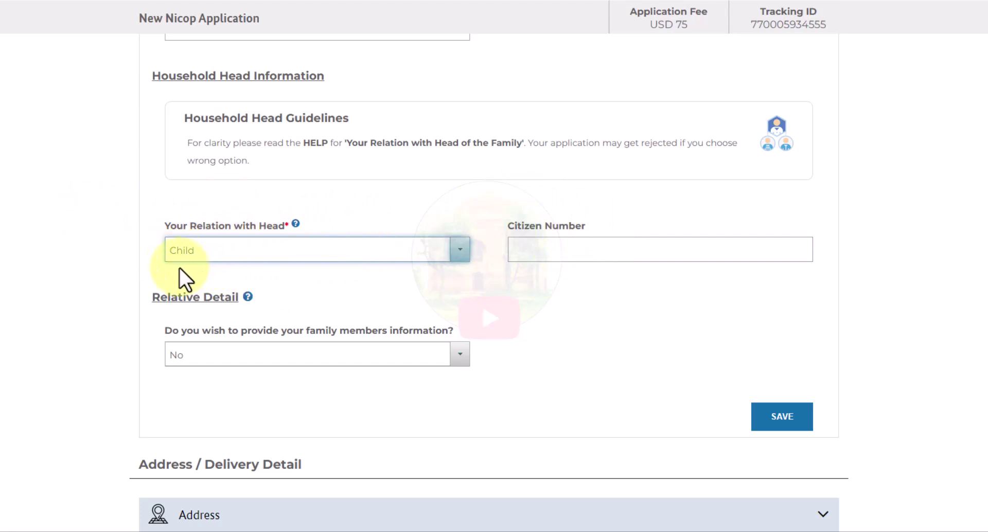
pyautogui.click(483, 280)
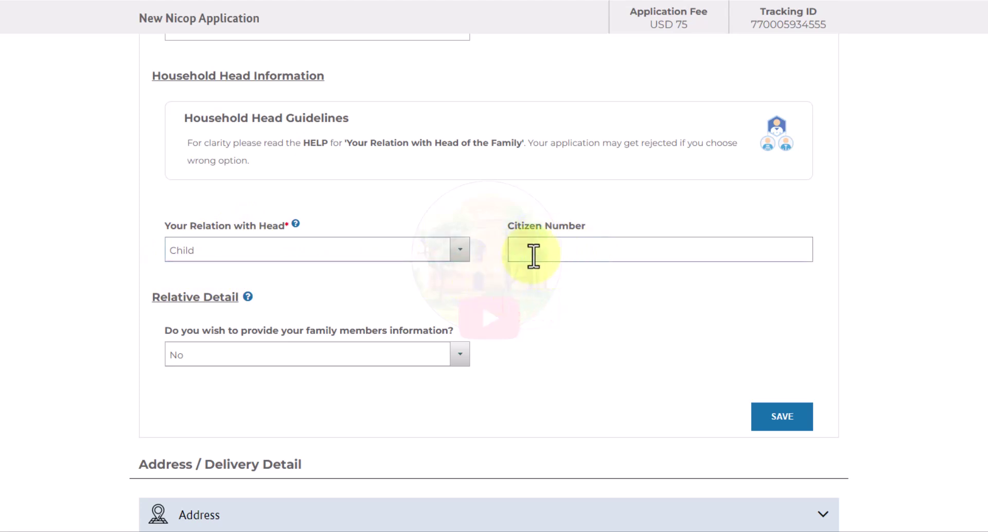
pyautogui.click(516, 250)
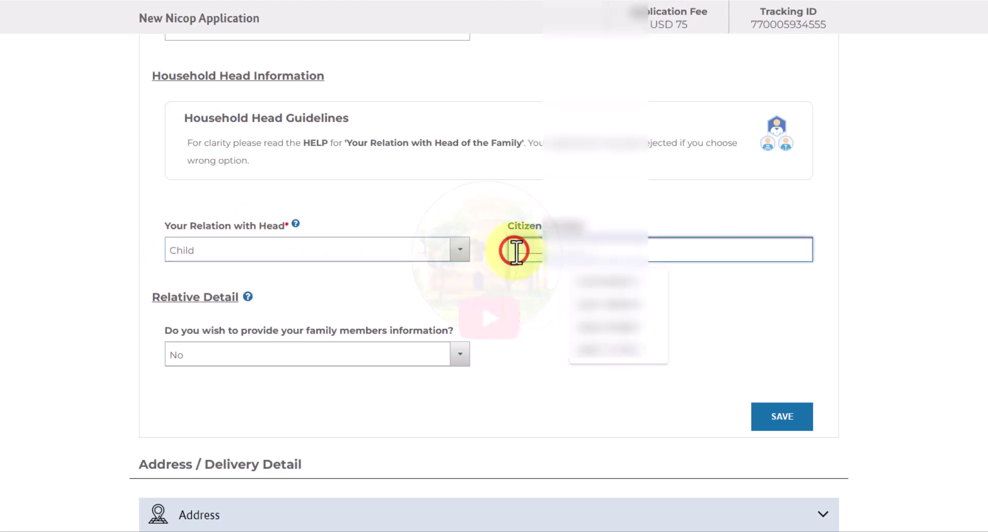
pyautogui.click(527, 314)
pyautogui.click(517, 257)
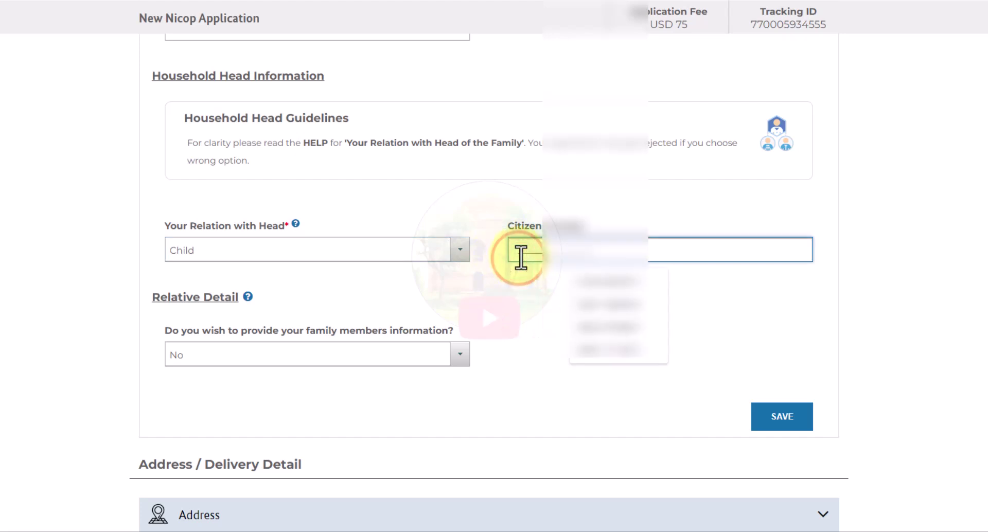
pyautogui.click(525, 308)
pyautogui.click(519, 251)
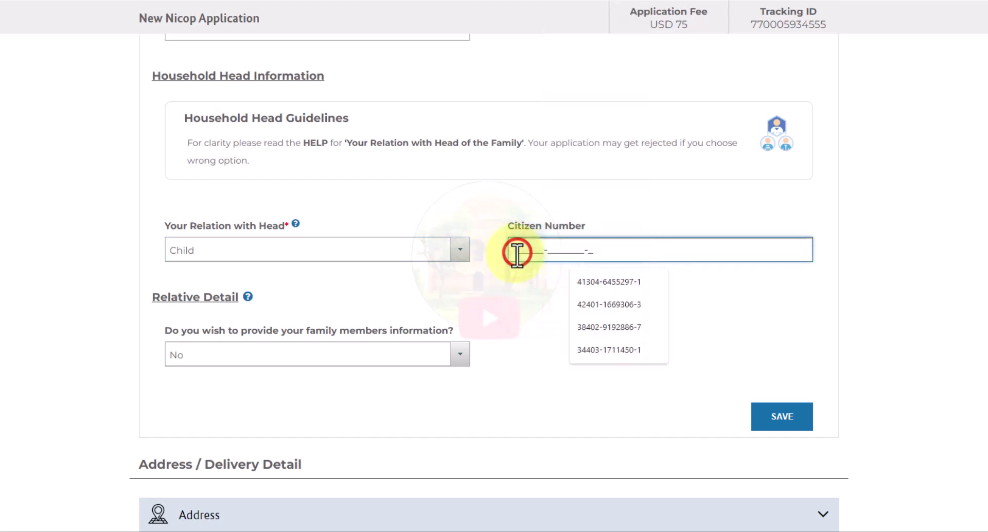
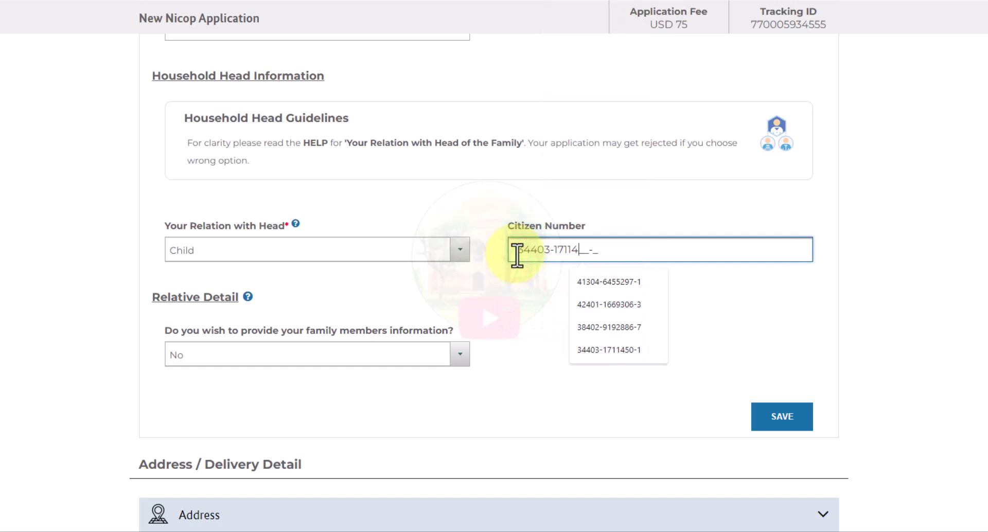
pyautogui.click(568, 308)
pyautogui.click(530, 299)
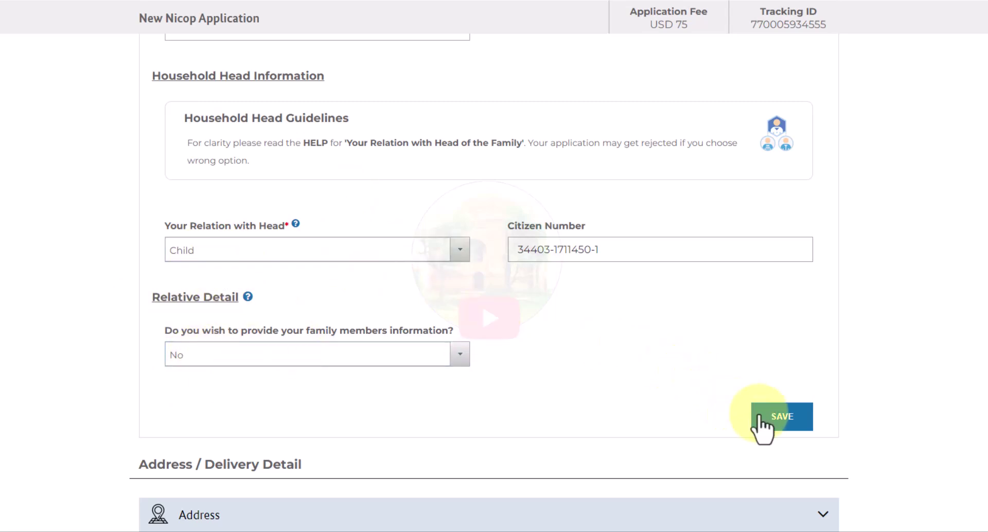
pyautogui.click(782, 420)
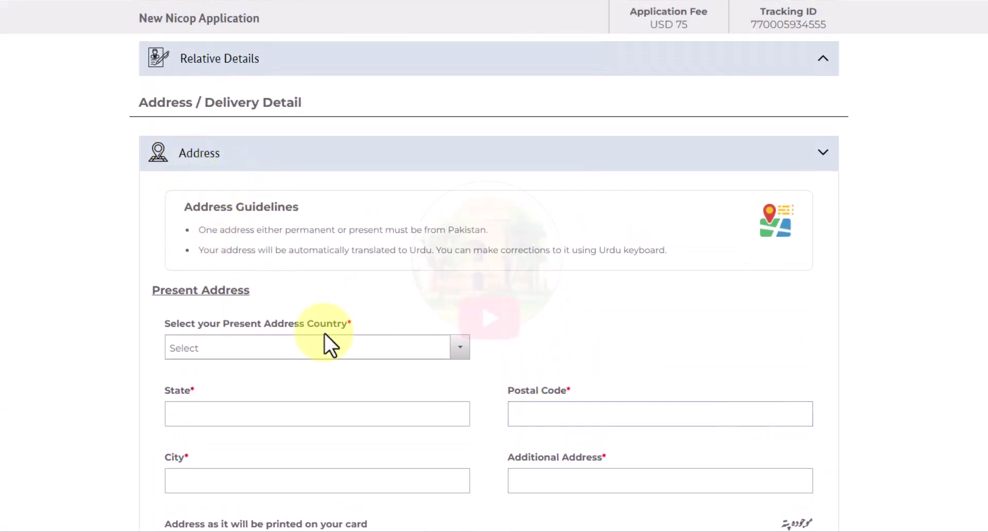
# - Set the present address country to Albania and the State to central Albania
pyautogui.scroll(-1, 309, 329)
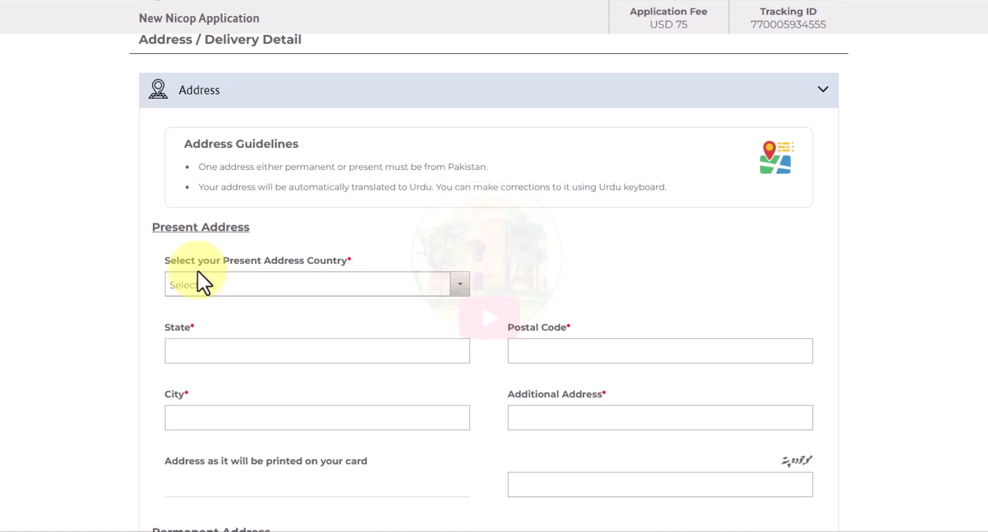
pyautogui.click(198, 286)
pyautogui.write('alb')
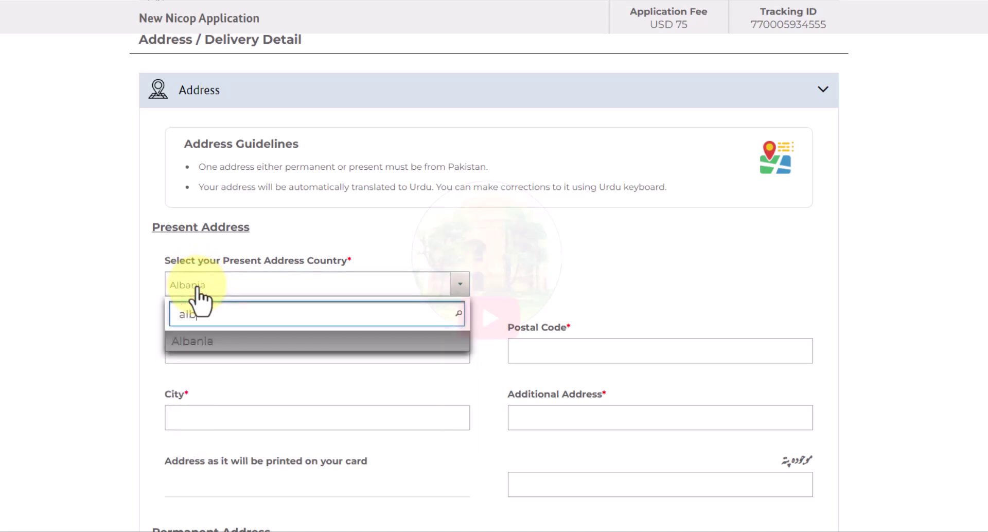
pyautogui.click(244, 340)
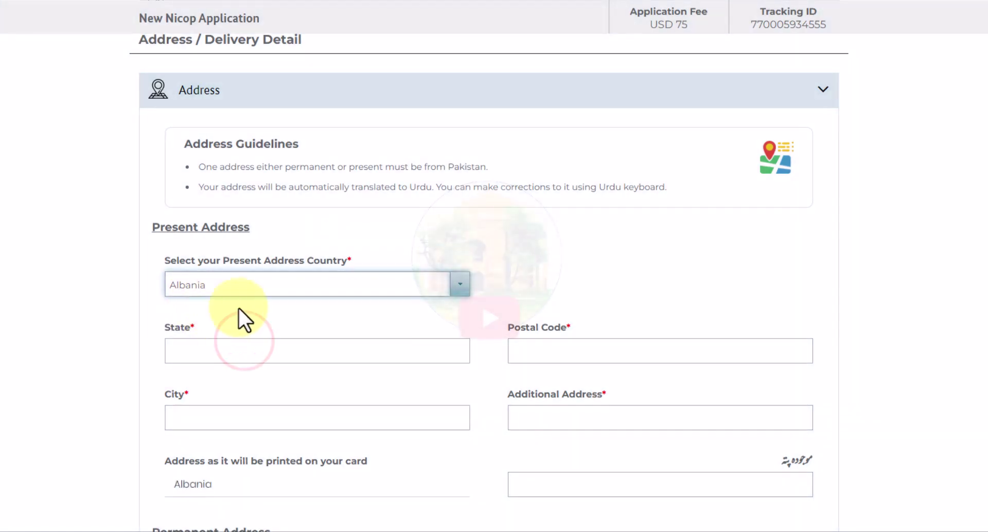
pyautogui.click(214, 349)
pyautogui.write('c')
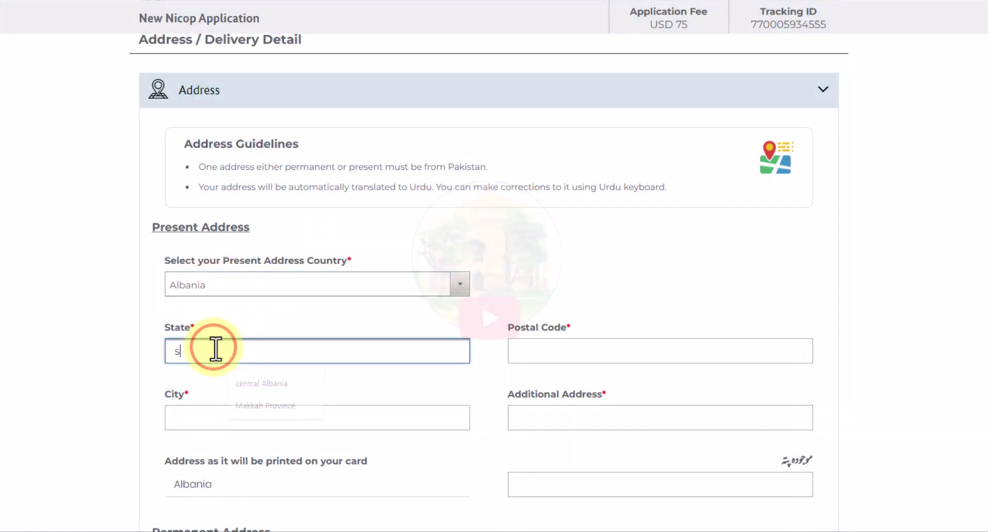
pyautogui.press('BackSpace')
pyautogui.write('c')
pyautogui.click(227, 383)
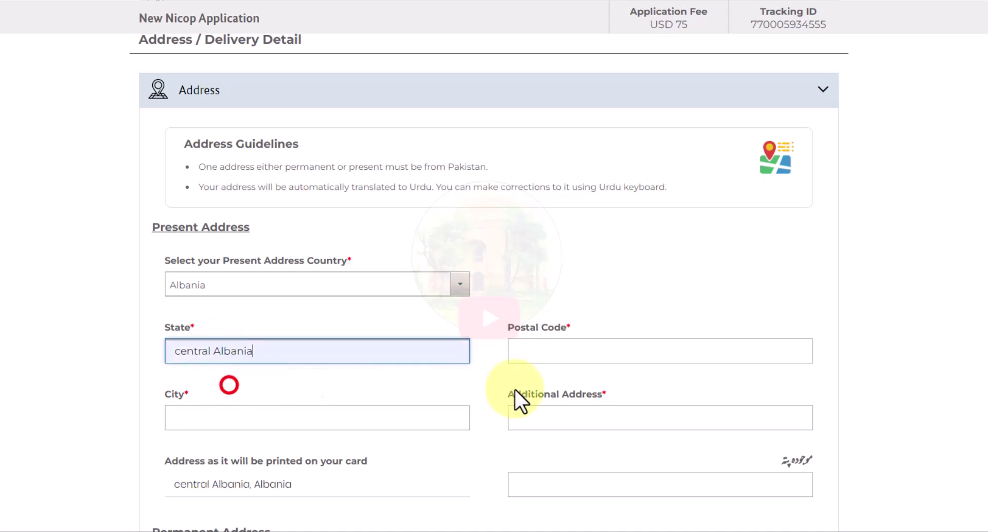
# - Fill the present postal code, city and additional address to generate the printed and Urdu address
pyautogui.click(565, 350)
pyautogui.write('1788')
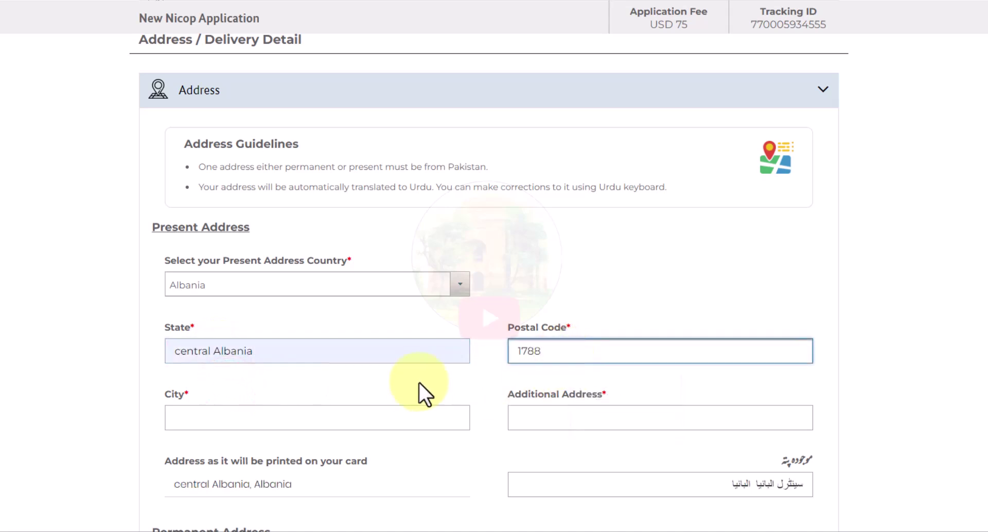
pyautogui.click(413, 383)
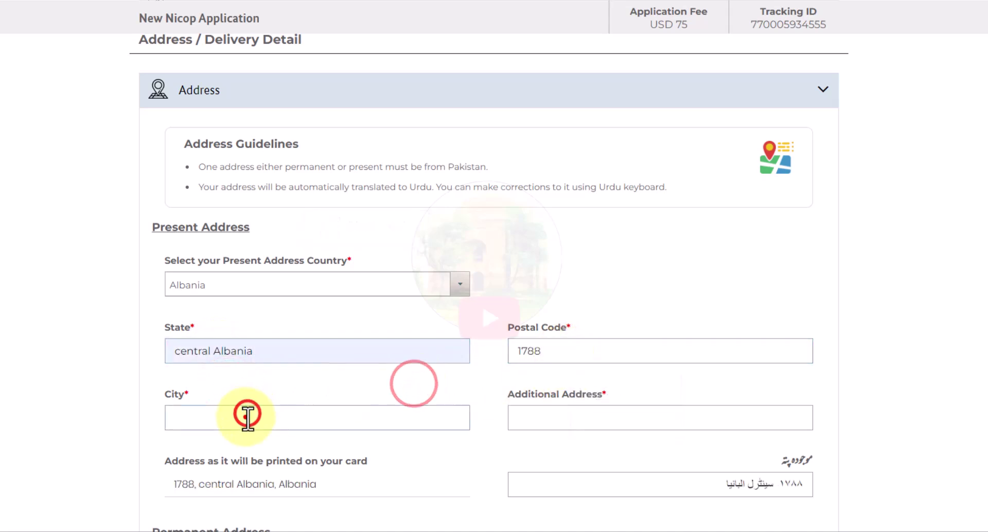
pyautogui.click(248, 417)
pyautogui.write('hamnaa')
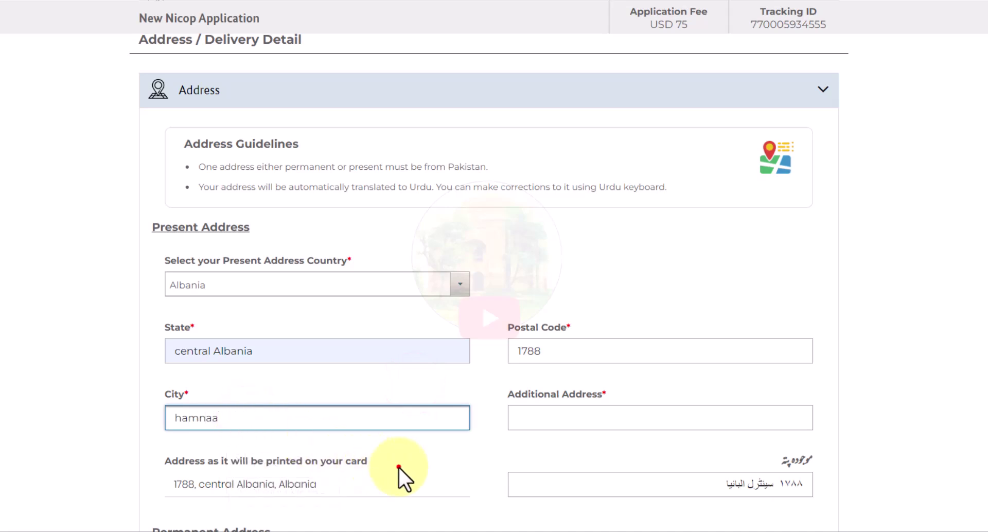
pyautogui.click(399, 466)
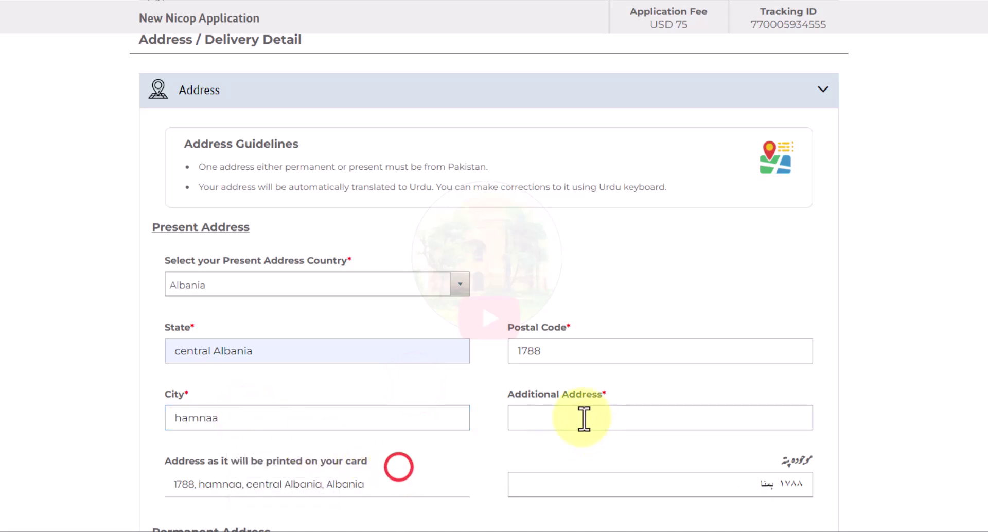
pyautogui.click(582, 416)
pyautogui.click(583, 418)
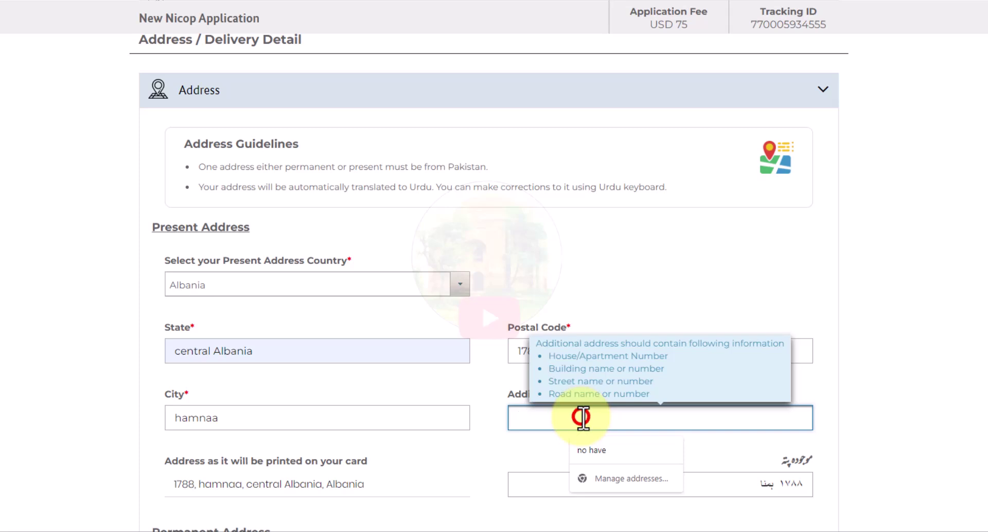
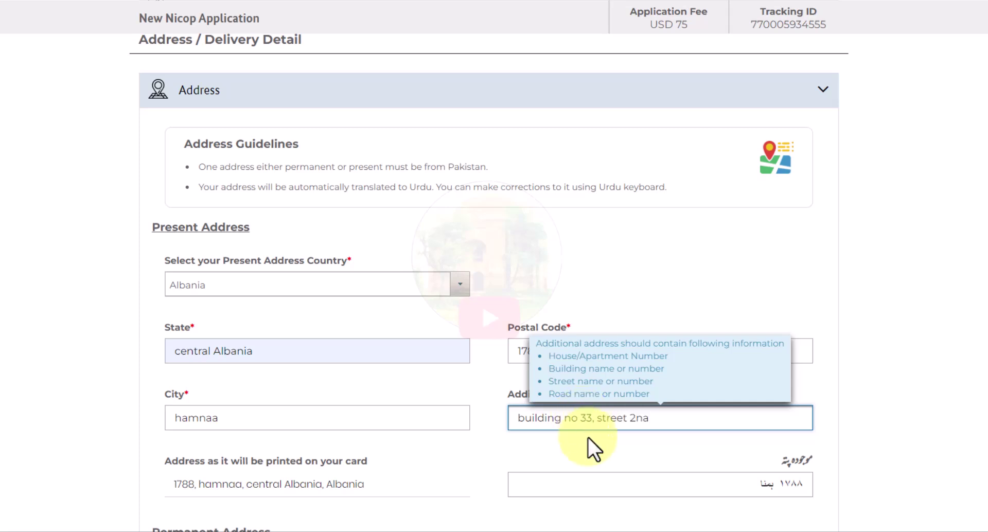
pyautogui.click(595, 453)
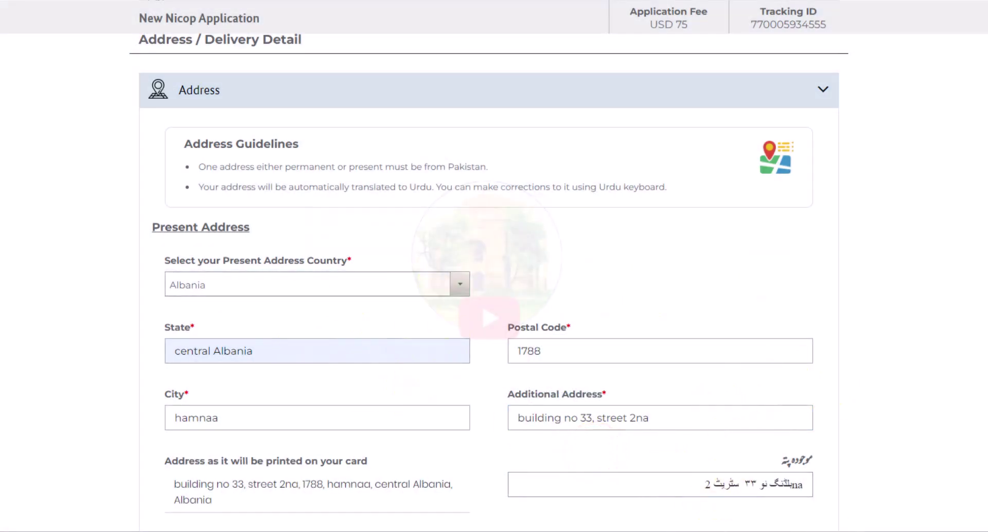
pyautogui.scroll(-9, 277, 225)
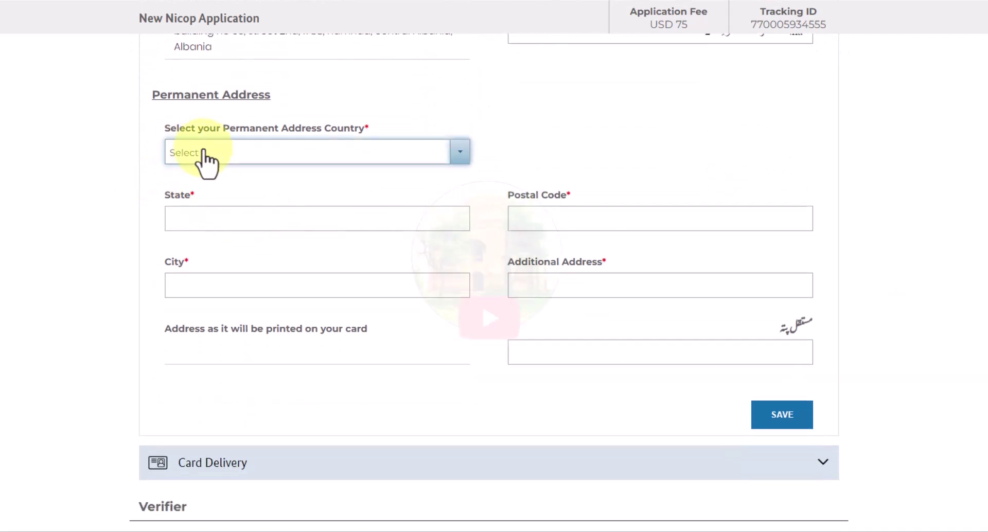
# - Set the permanent address to Pakistan, province Punjab, district Gujrat
pyautogui.click(204, 154)
pyautogui.click(204, 227)
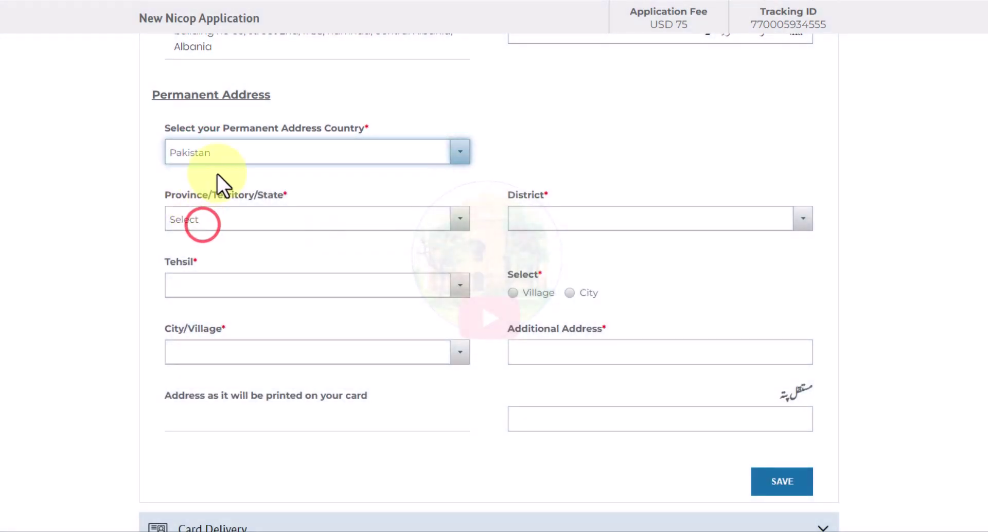
pyautogui.click(198, 218)
pyautogui.scroll(-1, 221, 269)
pyautogui.click(205, 323)
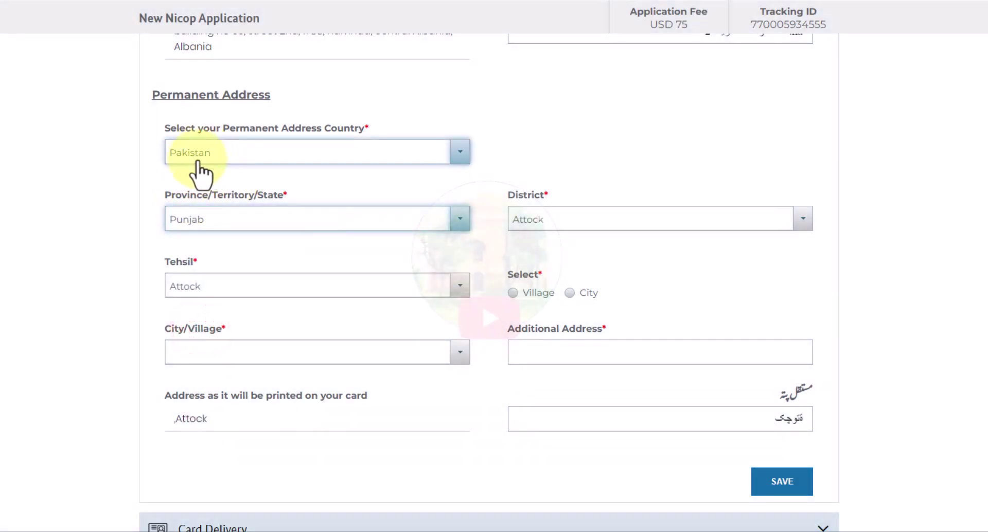
pyautogui.click(553, 219)
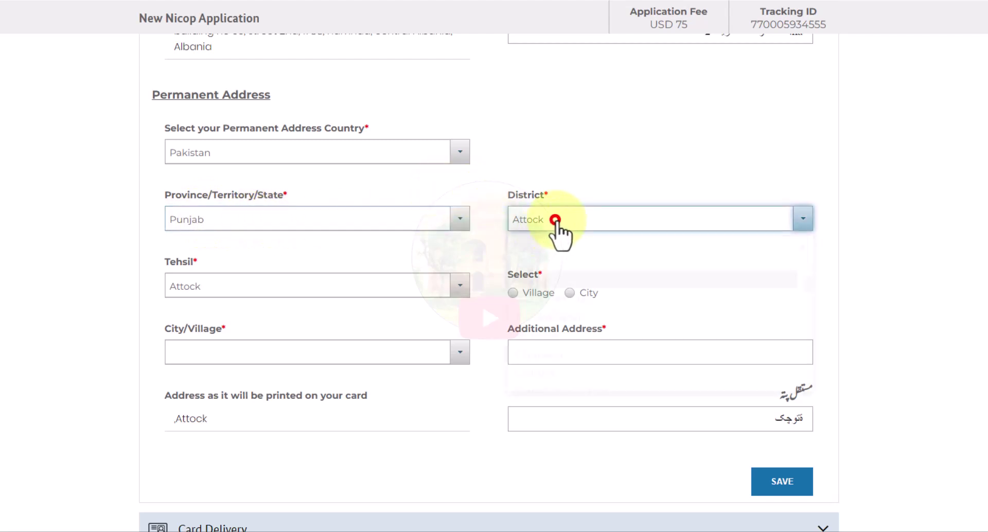
pyautogui.write('guj')
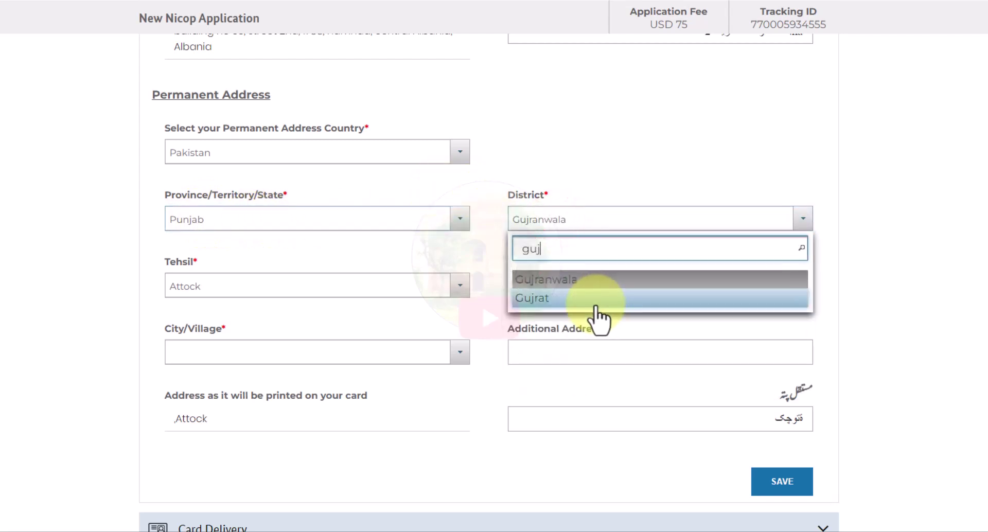
pyautogui.click(596, 315)
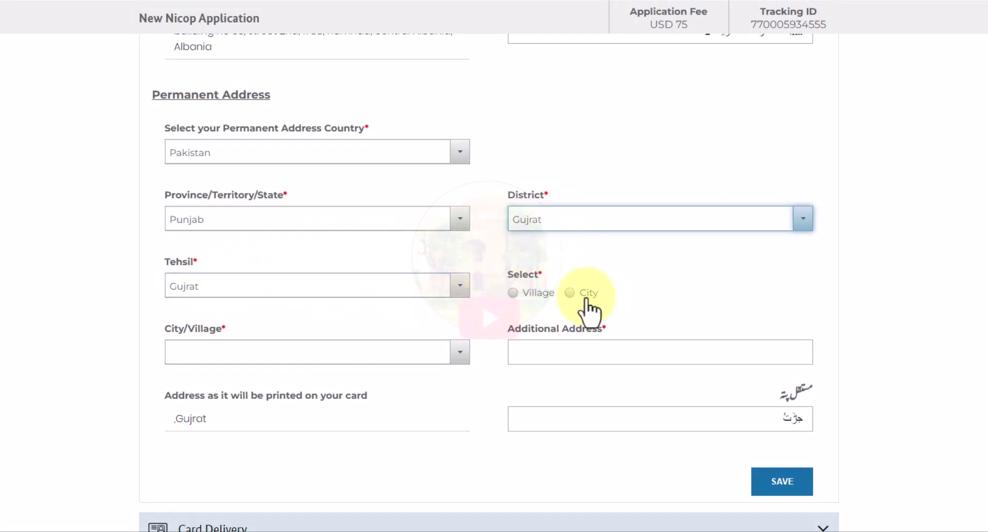
# - Mark it as City, pick Gujrat -> Circle No 02 -> Gujrat 3, add the additional address, and save
pyautogui.click(569, 293)
pyautogui.click(305, 347)
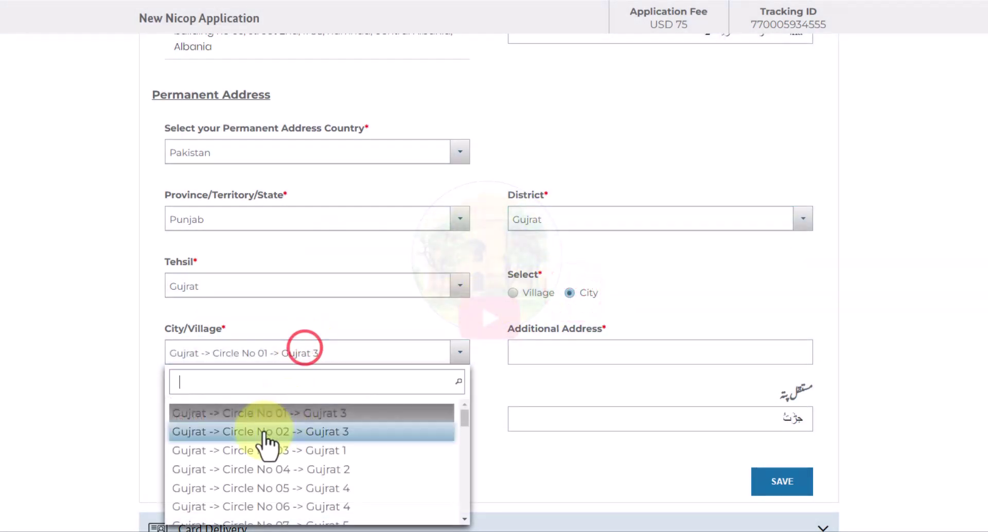
pyautogui.click(263, 430)
pyautogui.click(548, 351)
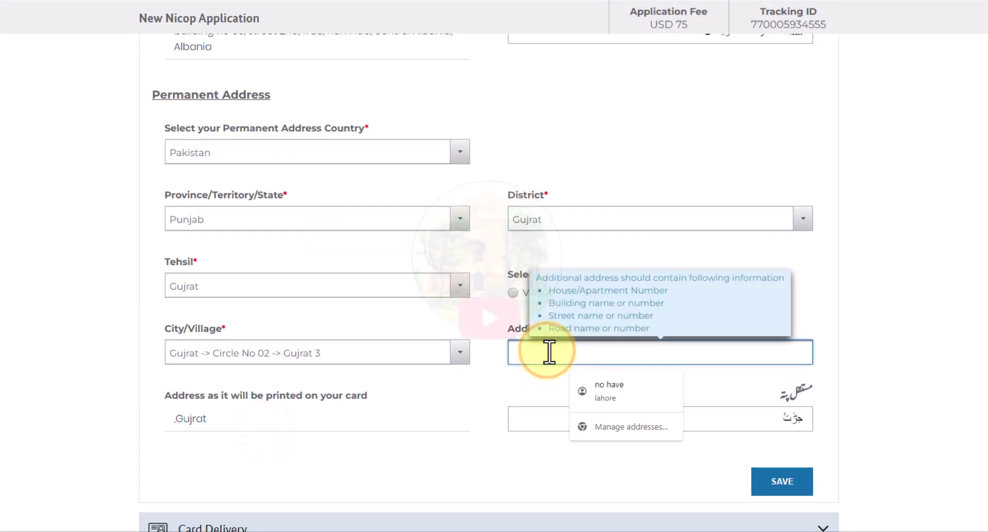
pyautogui.write('po gujrat')
pyautogui.click(528, 404)
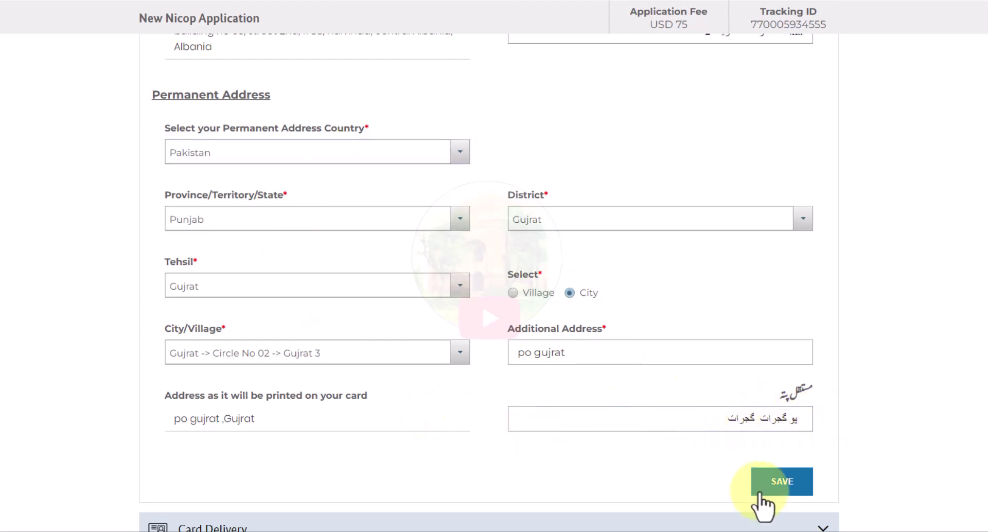
pyautogui.click(783, 484)
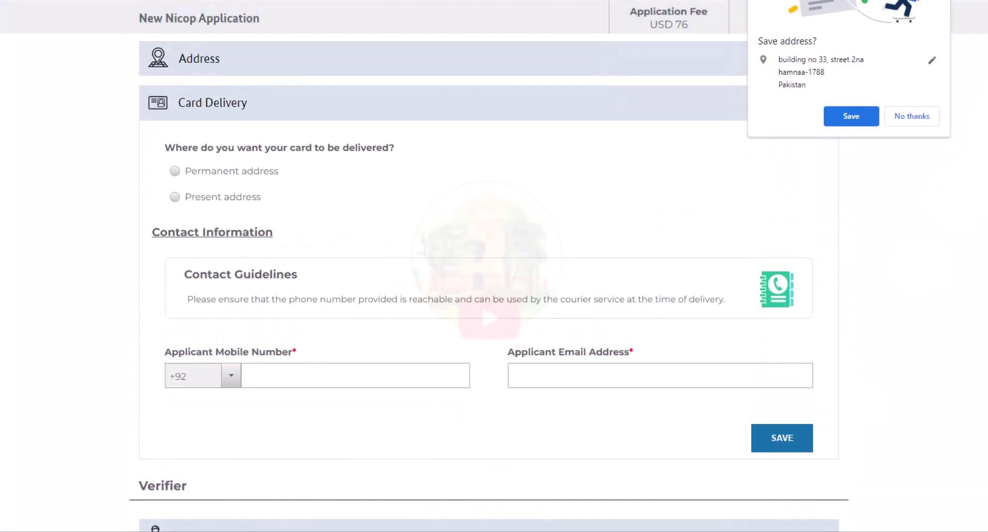
# - Choose present-address card delivery, adding 20.07 USD charges for a USD 95.07 total fee
pyautogui.click(204, 342)
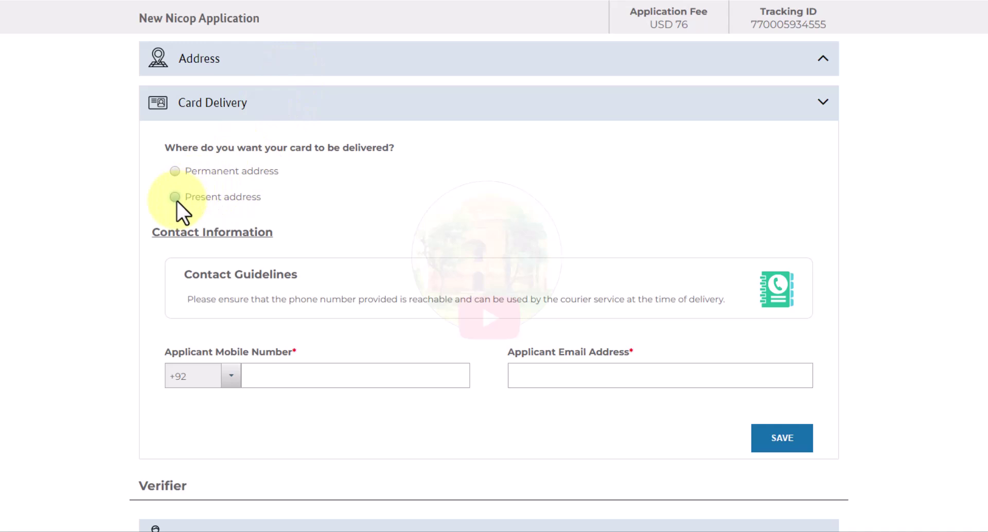
pyautogui.click(174, 171)
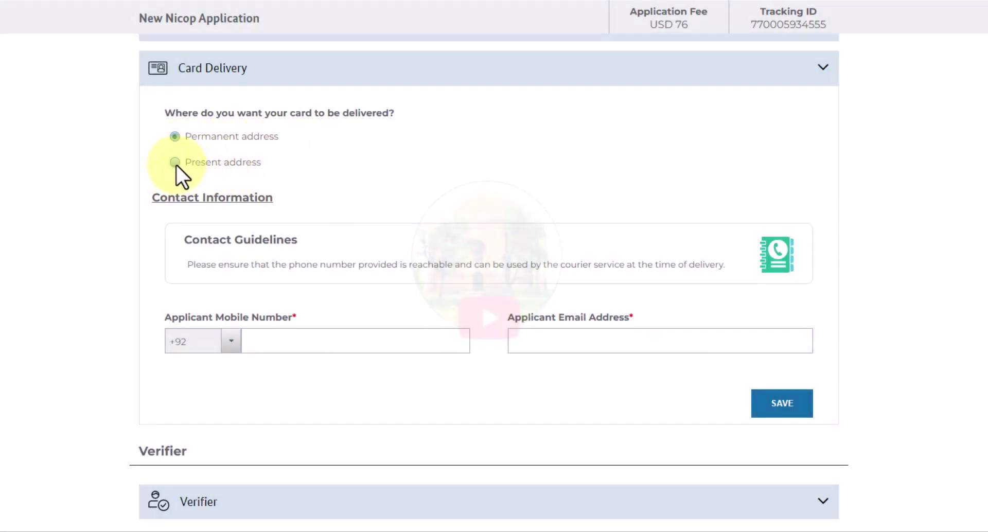
pyautogui.click(175, 163)
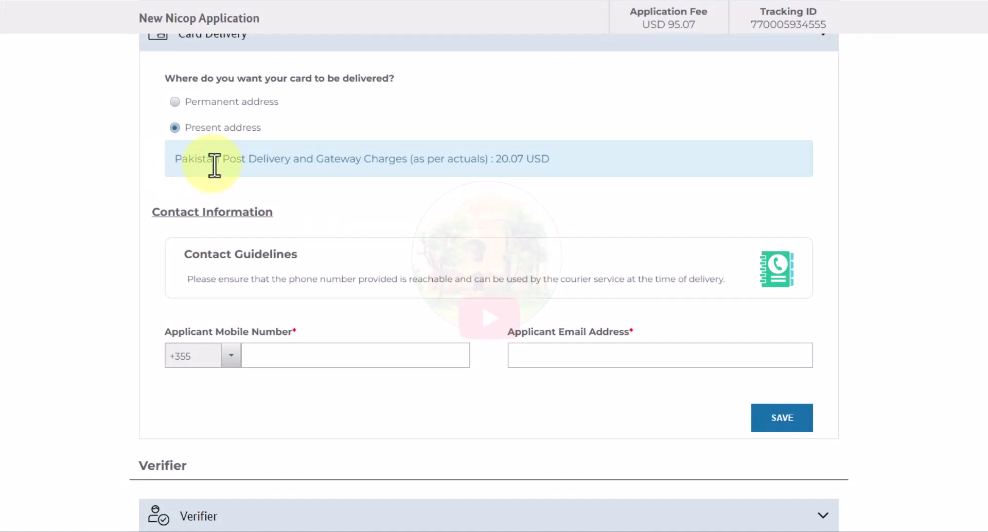
pyautogui.moveTo(178, 159); pyautogui.dragTo(553, 155)
pyautogui.click(500, 158)
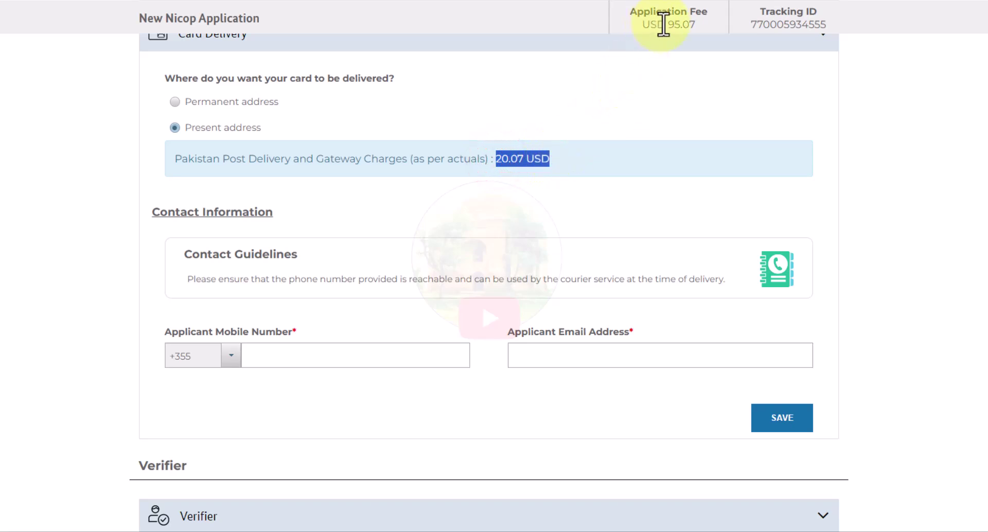
pyautogui.moveTo(649, 24); pyautogui.dragTo(709, 23)
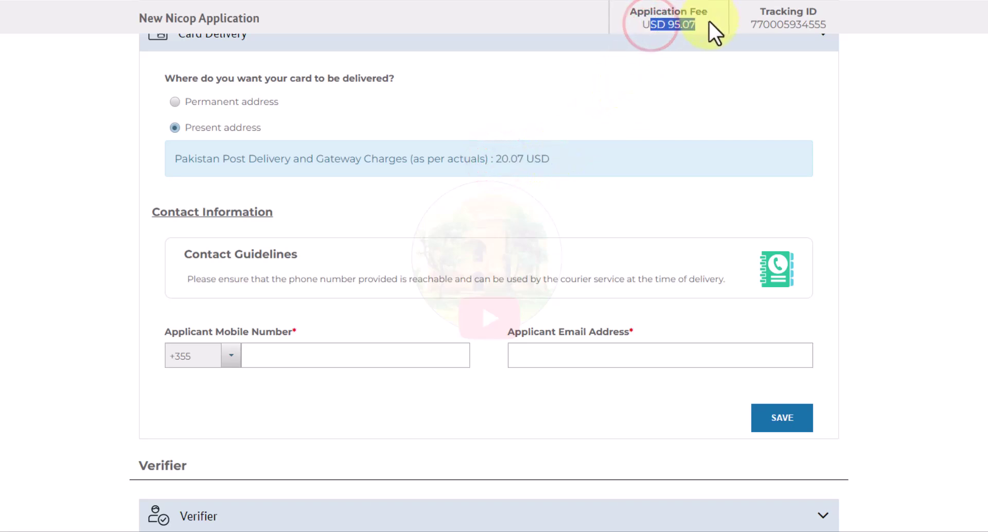
pyautogui.click(618, 127)
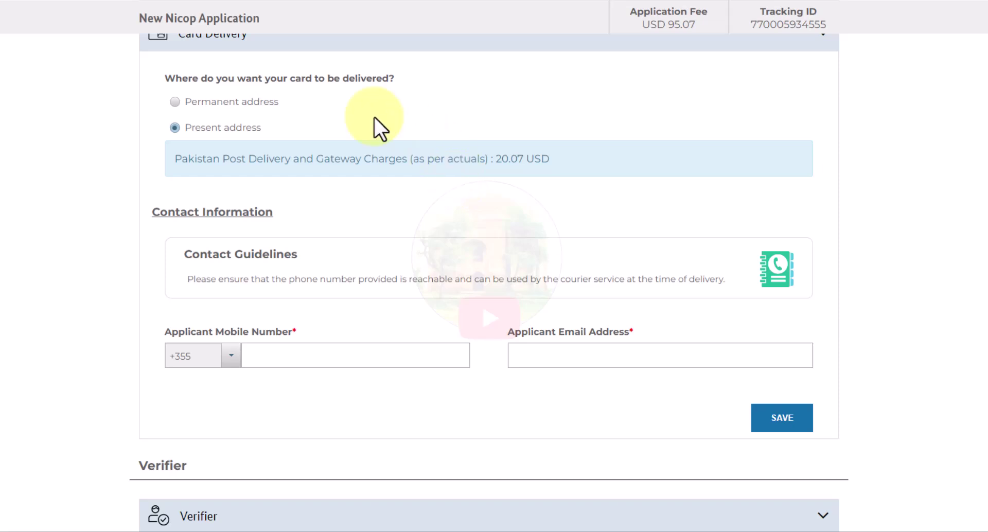
# - Enter the applicant's mobile number, pick the saved email address, and save the contact details
pyautogui.click(261, 357)
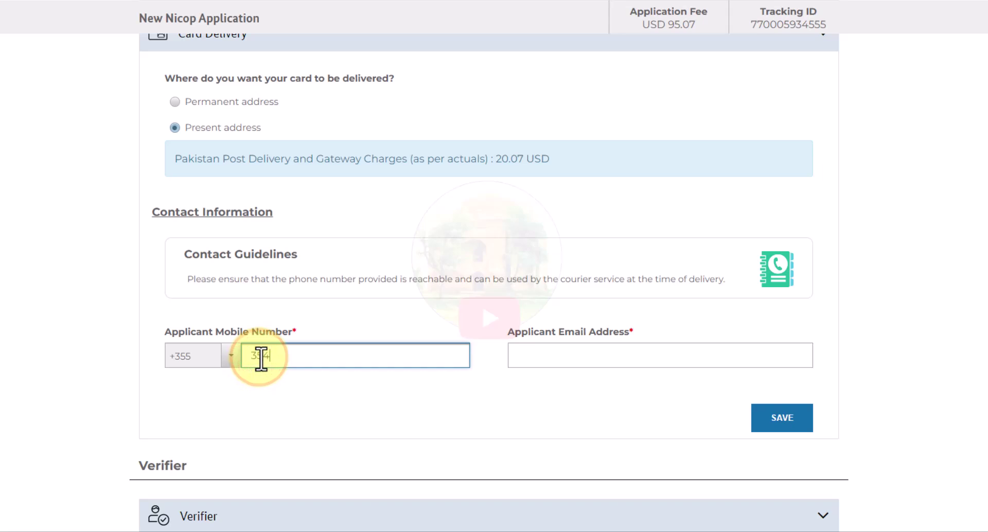
pyautogui.click(531, 357)
pyautogui.click(626, 388)
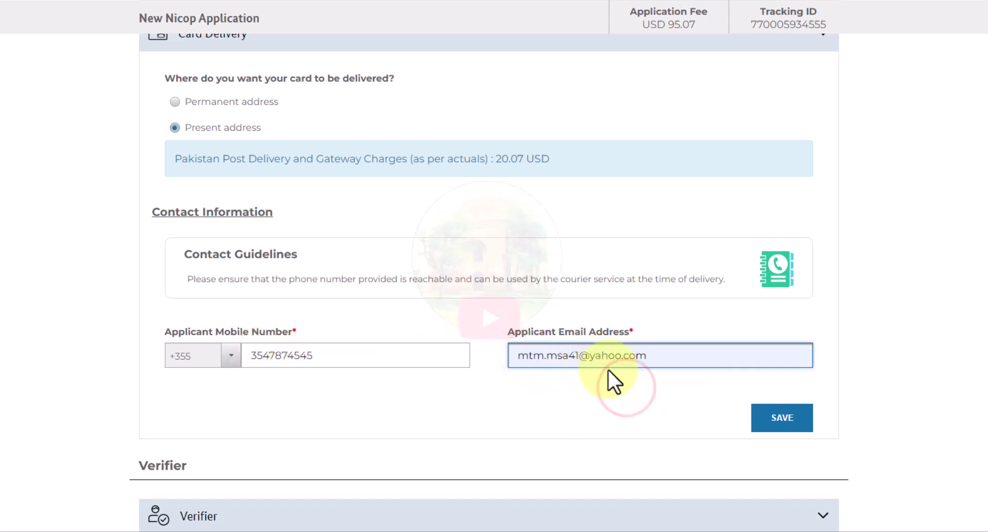
pyautogui.click(782, 418)
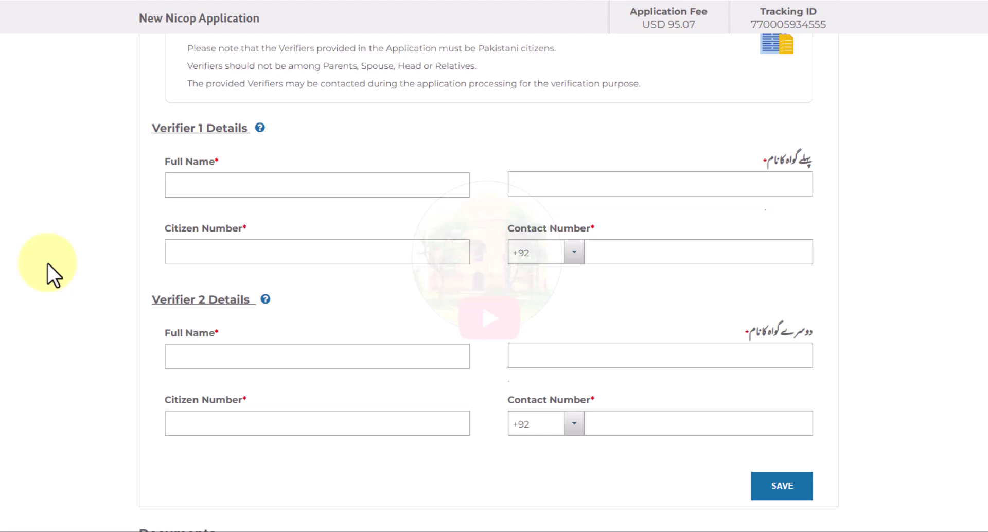
# - Enter both verifiers' full names, citizen numbers and contact numbers, and save
pyautogui.click(192, 183)
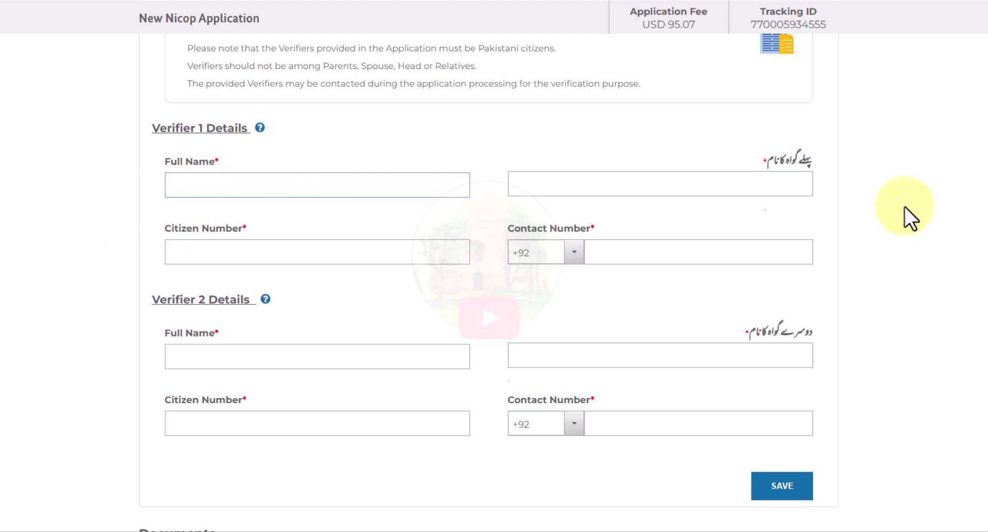
pyautogui.click(244, 256)
pyautogui.click(687, 249)
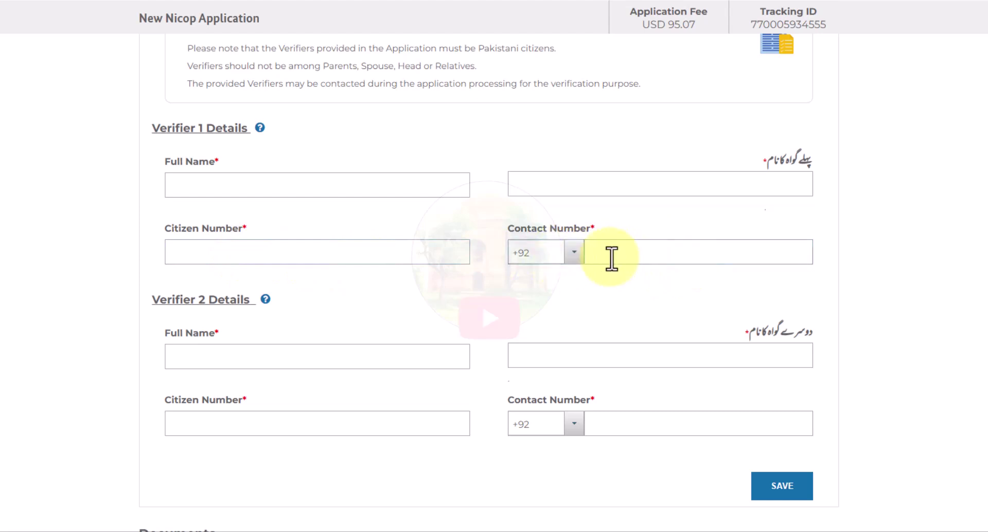
pyautogui.click(574, 254)
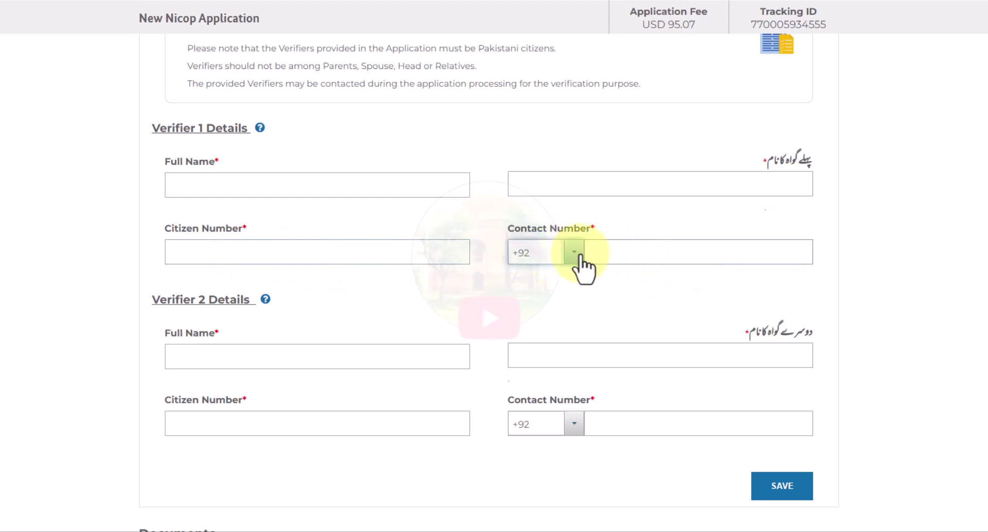
pyautogui.click(610, 265)
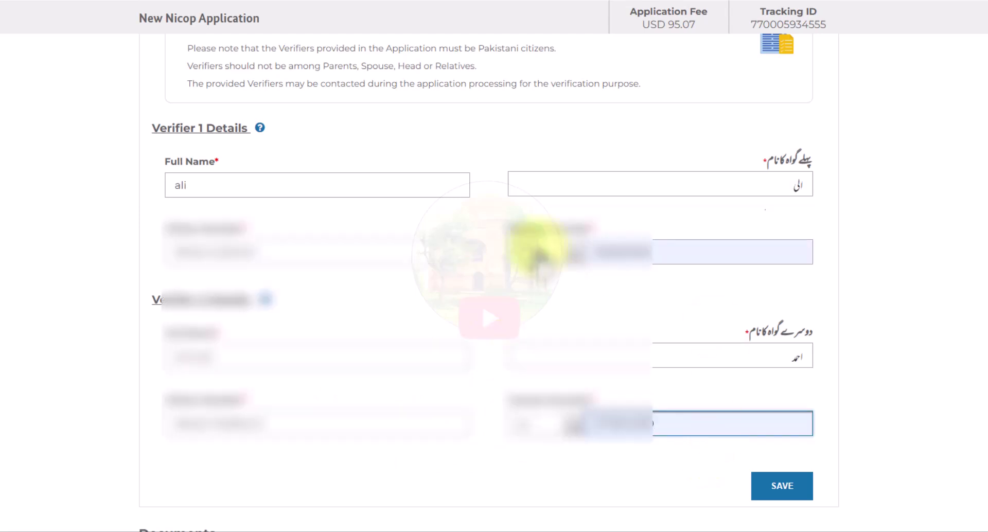
pyautogui.click(780, 488)
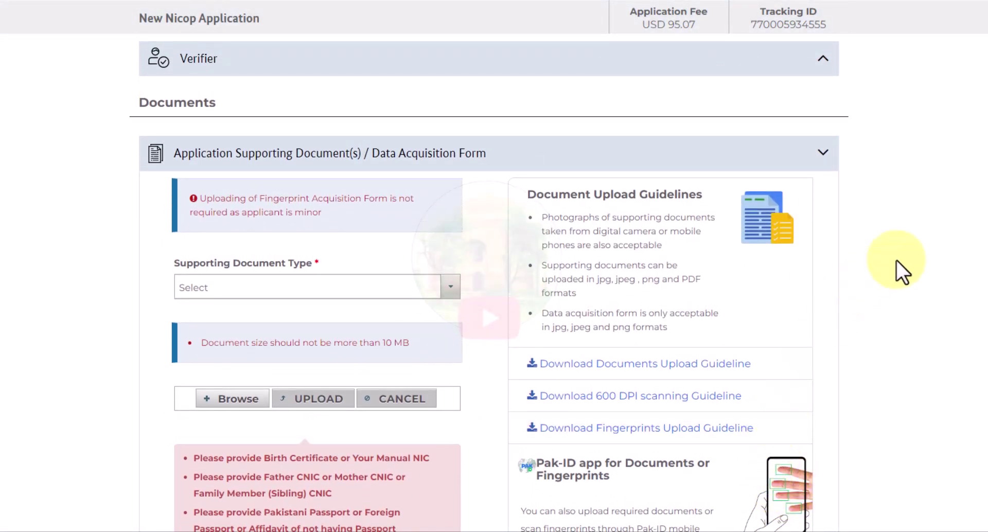
# - Upload the images file as the Birth Certificate supporting document
pyautogui.scroll(-4, 489, 283)
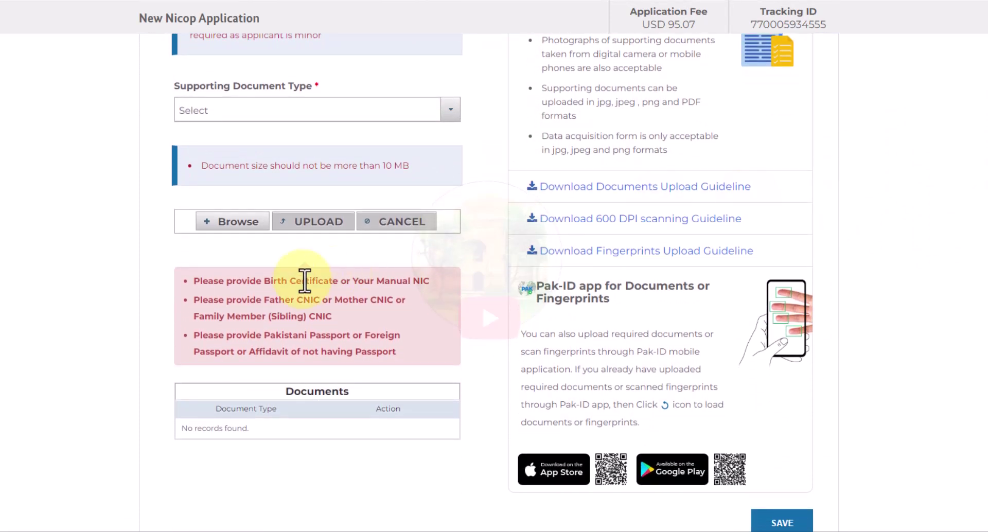
pyautogui.click(266, 118)
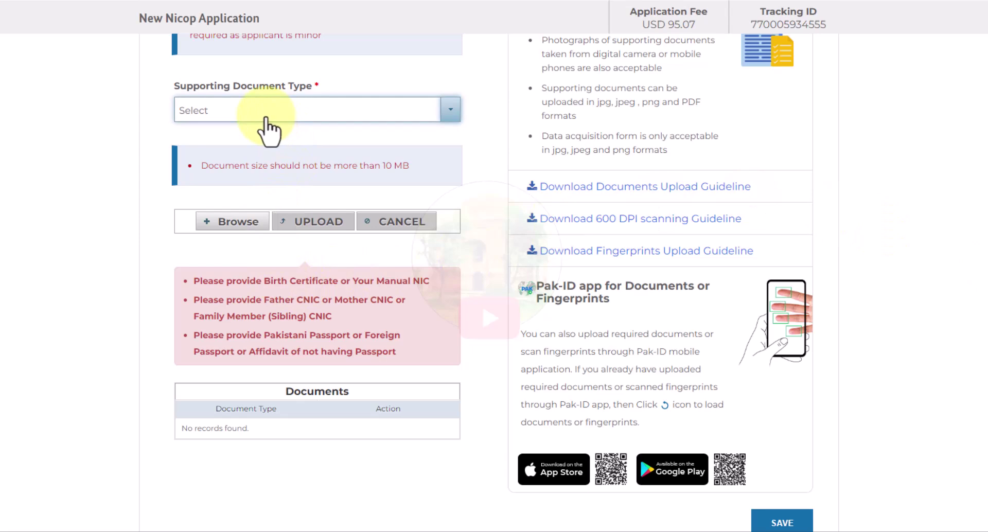
pyautogui.write('bi')
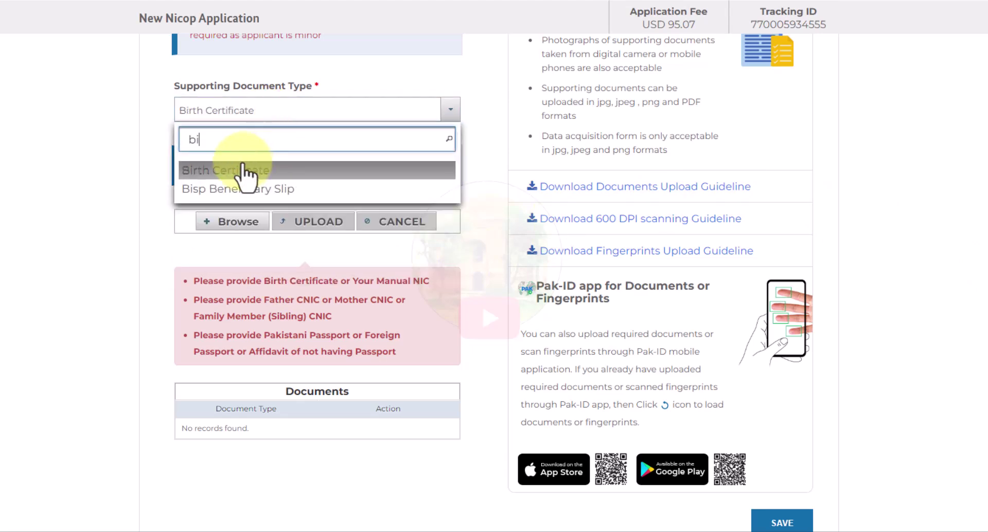
pyautogui.click(244, 169)
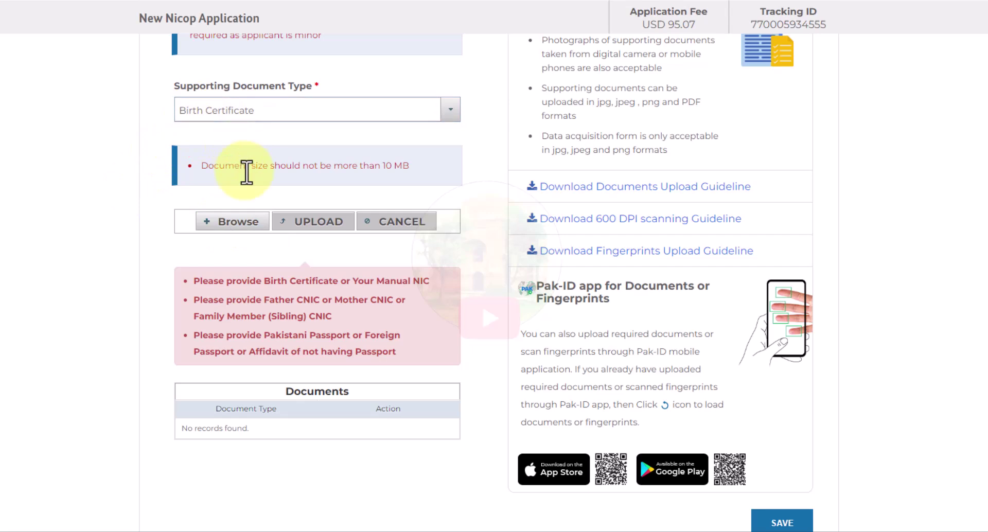
pyautogui.click(234, 222)
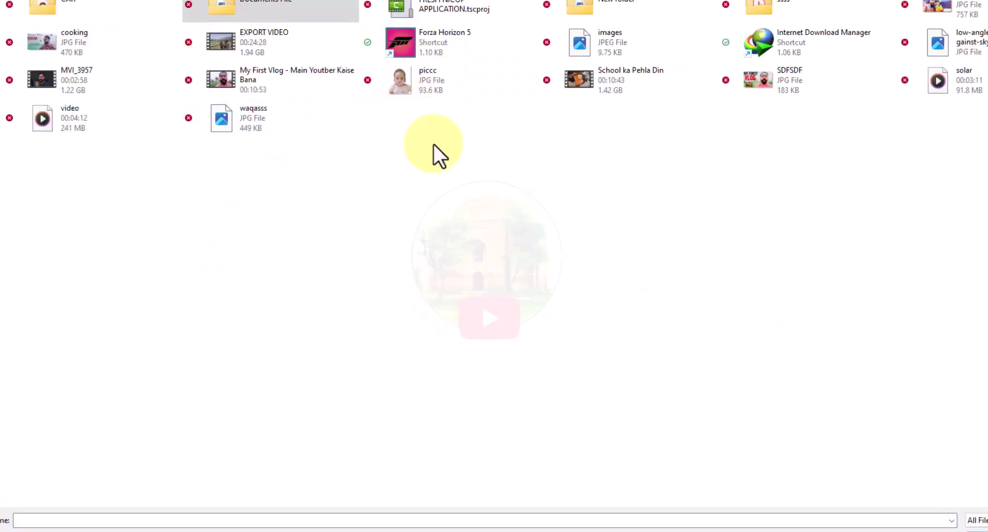
pyautogui.doubleClick(656, 60)
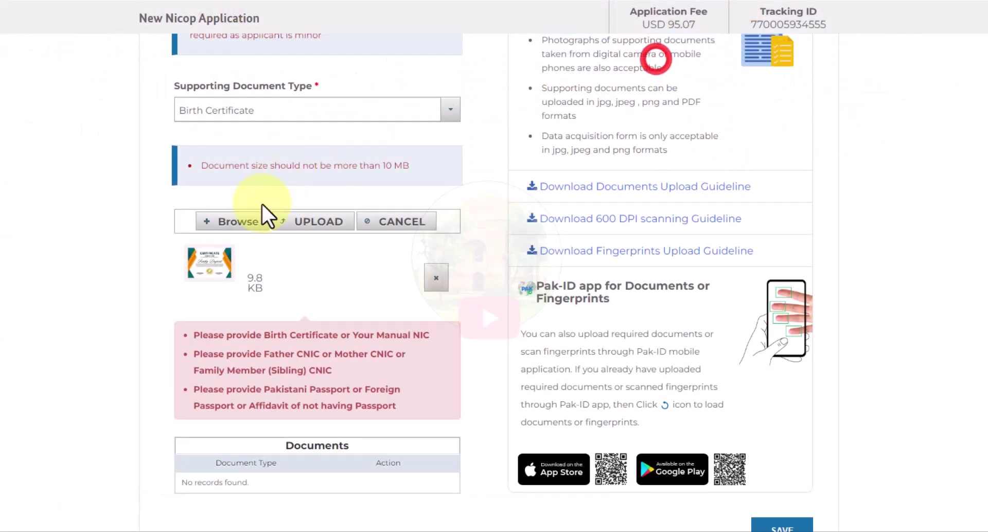
pyautogui.click(316, 228)
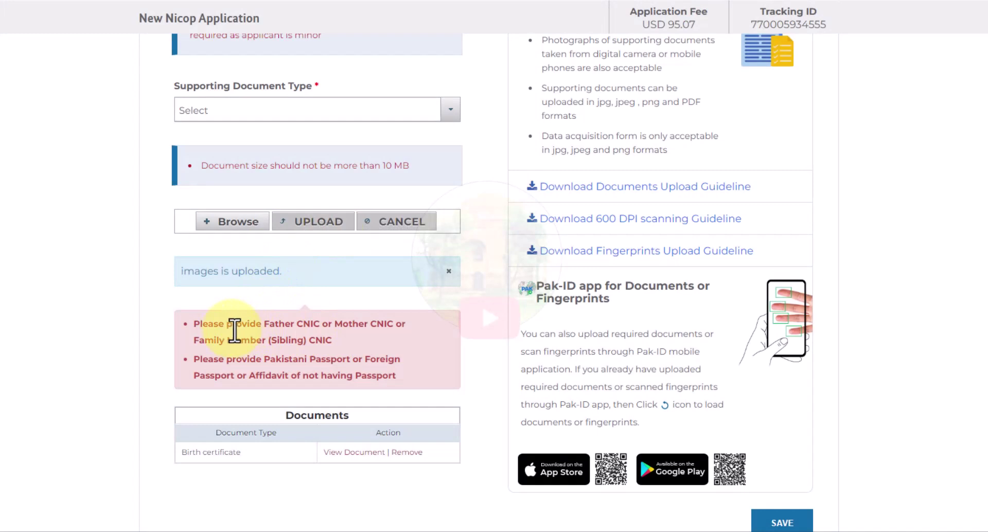
pyautogui.moveTo(214, 324); pyautogui.dragTo(359, 332)
pyautogui.click(360, 324)
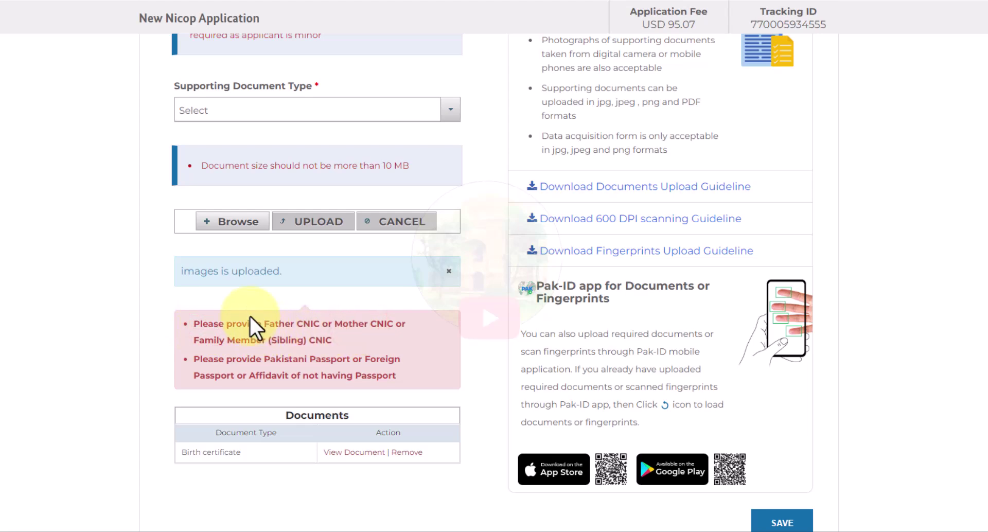
# - Upload the father id card back image from Documents File as the Father Cnic document
pyautogui.click(219, 110)
pyautogui.write('fat')
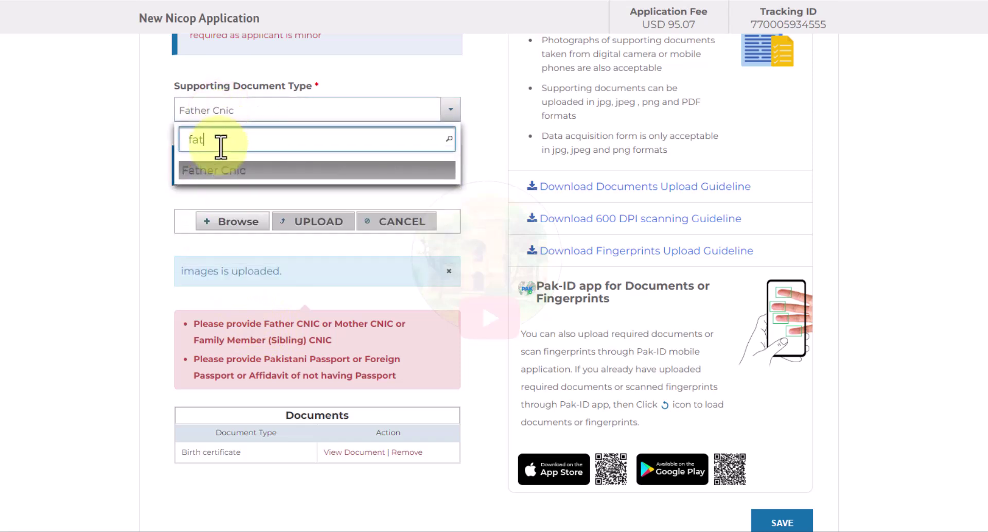
pyautogui.click(221, 172)
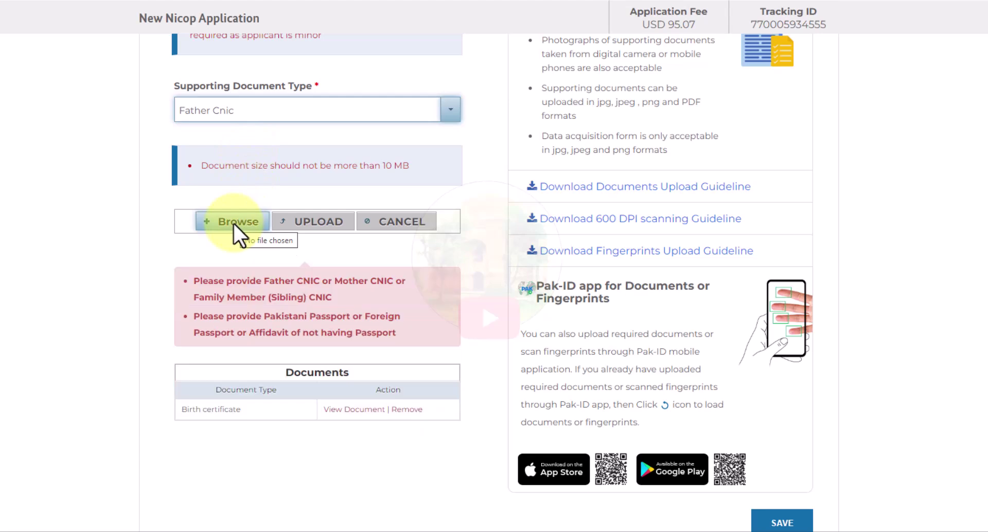
pyautogui.click(217, 219)
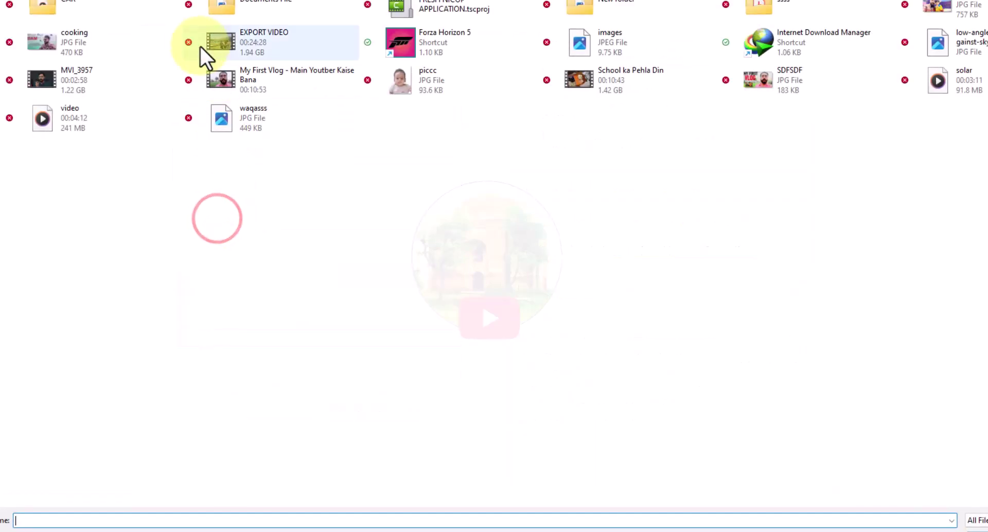
pyautogui.doubleClick(310, 6)
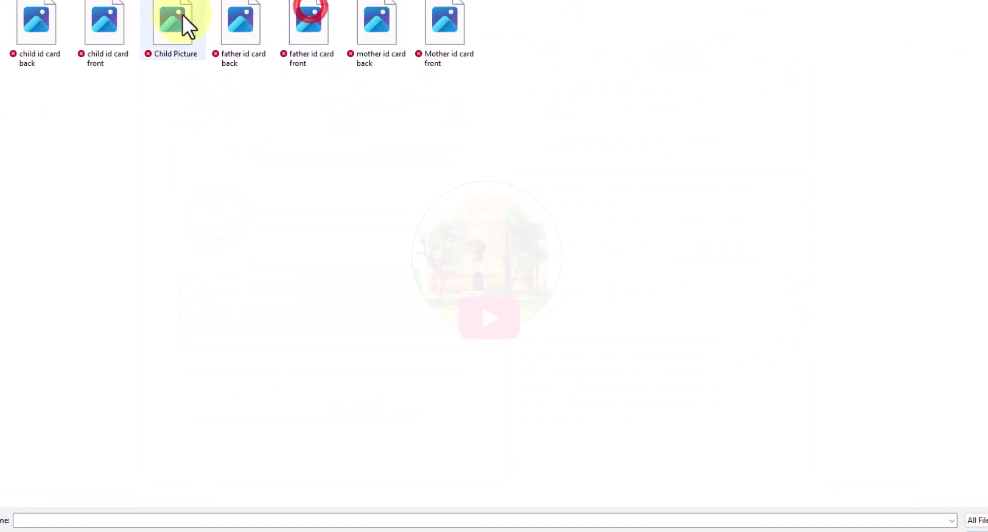
pyautogui.doubleClick(248, 27)
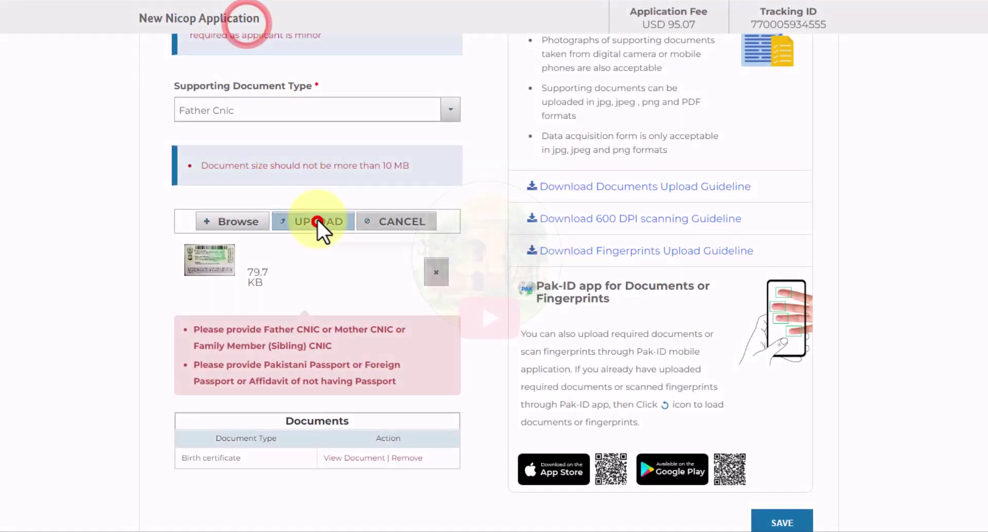
pyautogui.click(318, 221)
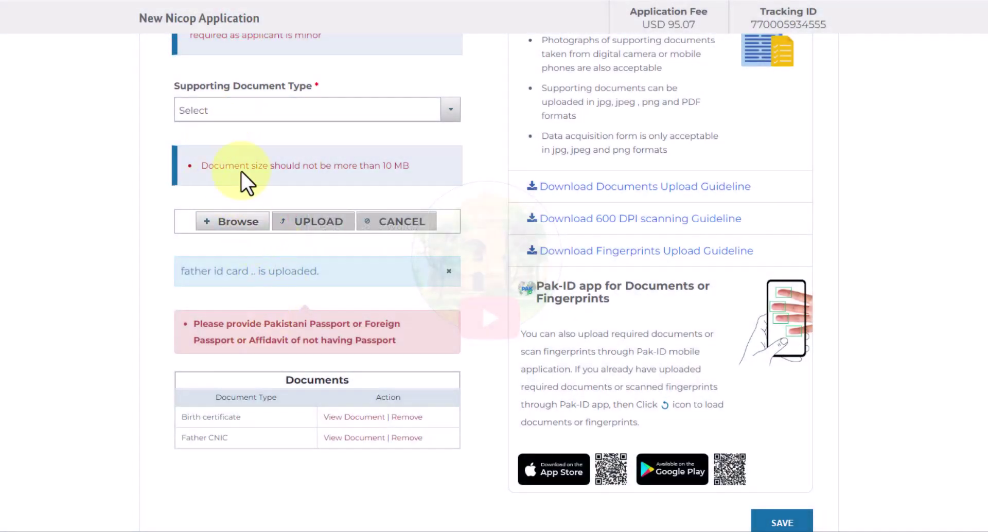
# - Upload the mother id card back image as the Mother Cnic document
pyautogui.click(227, 112)
pyautogui.write('mot')
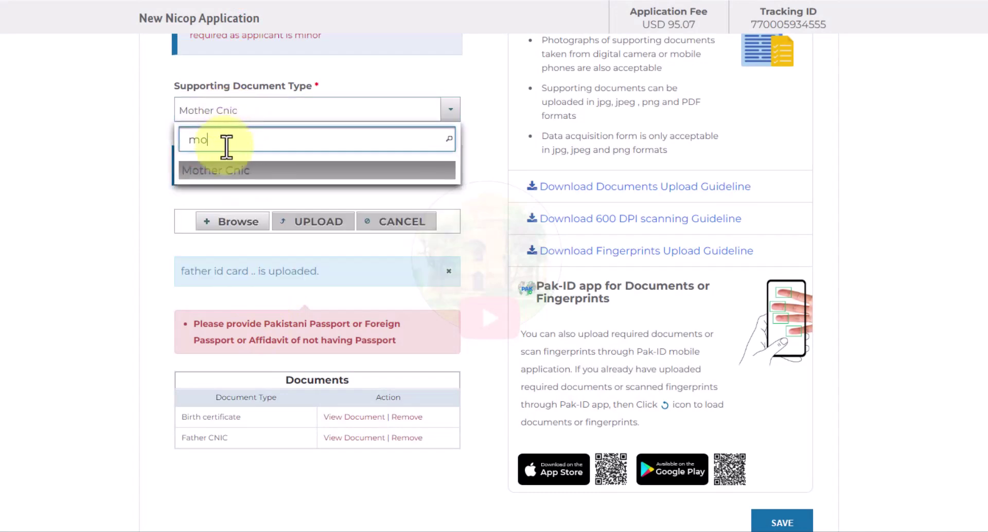
pyautogui.click(216, 168)
pyautogui.click(248, 222)
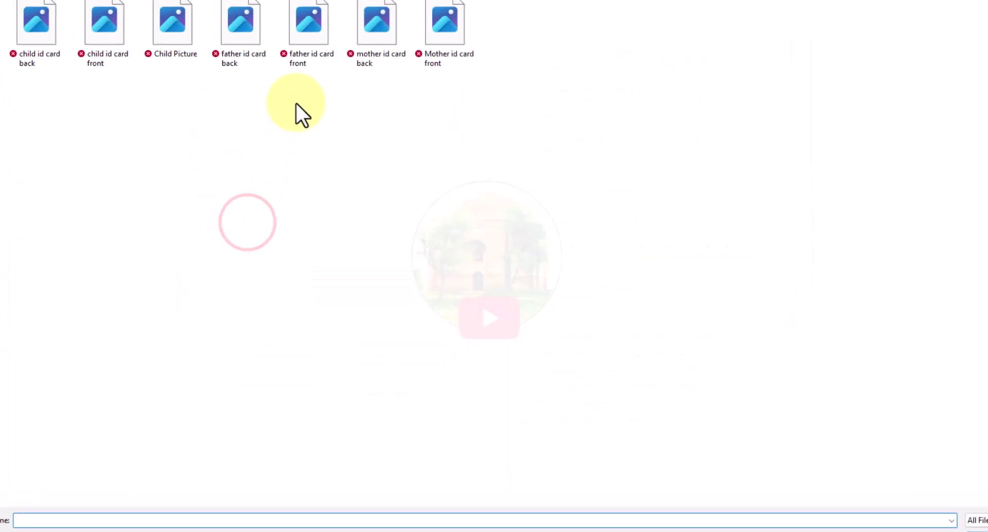
pyautogui.click(387, 31)
pyautogui.doubleClick(387, 32)
pyautogui.click(315, 221)
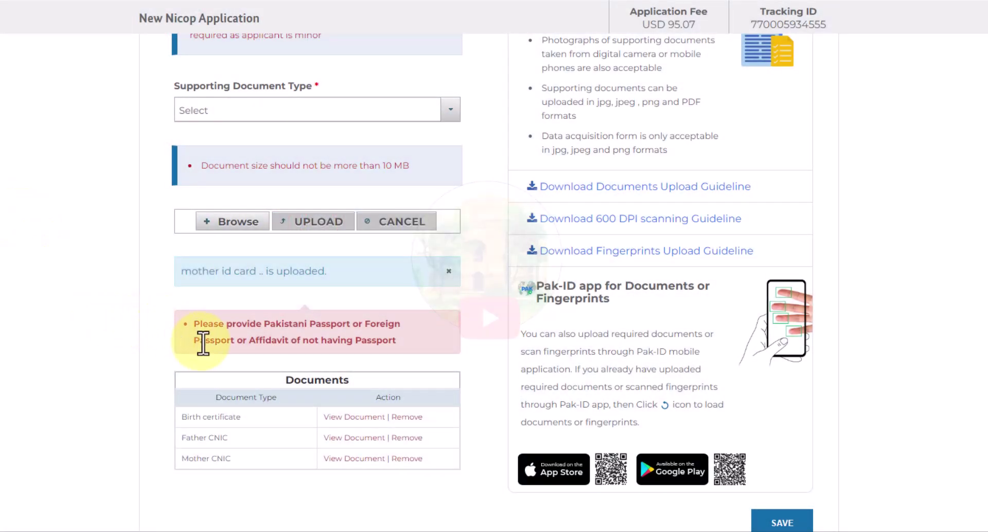
pyautogui.click(192, 323)
pyautogui.moveTo(205, 324); pyautogui.dragTo(412, 350)
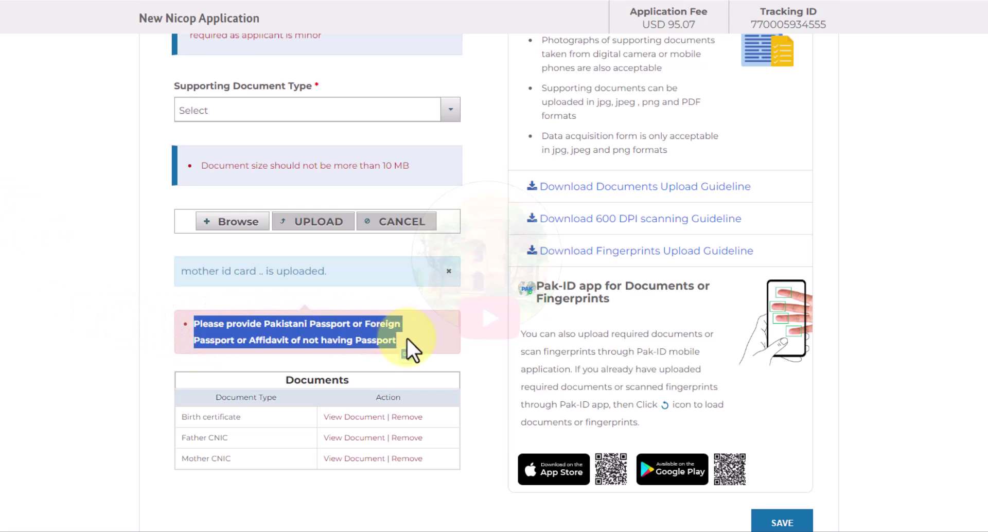
pyautogui.click(398, 341)
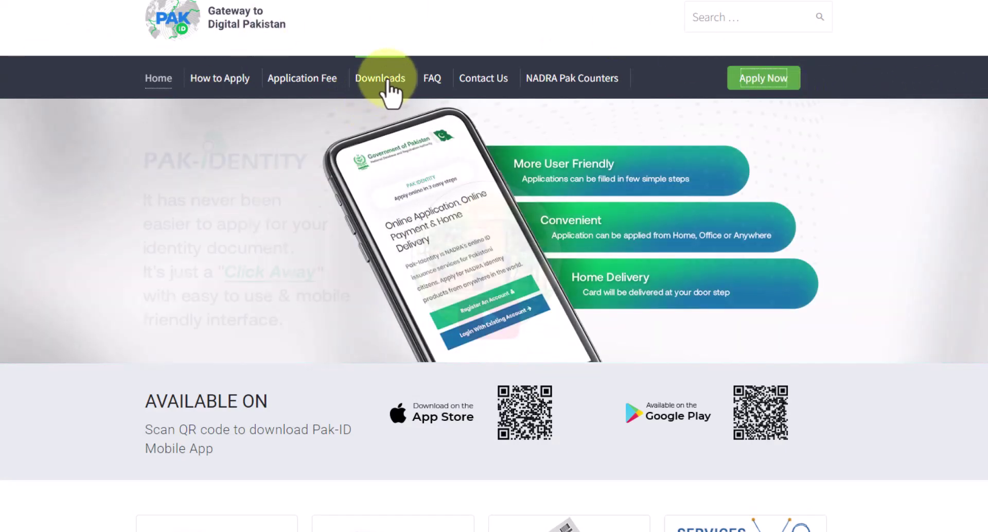
# - Filter Downloads by 'nico', then download and open 'Undertaking for NICOP without passport'
pyautogui.click(387, 78)
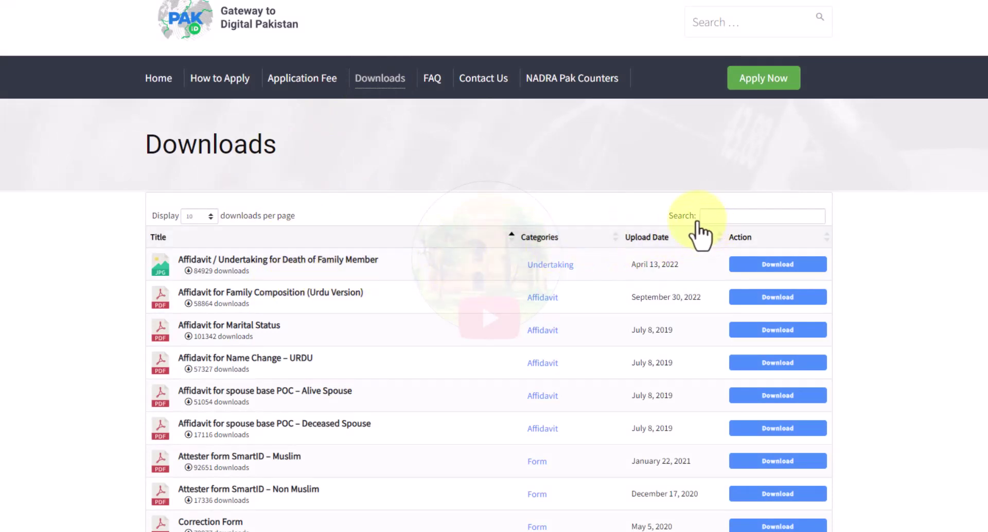
pyautogui.click(721, 215)
pyautogui.write('nicop')
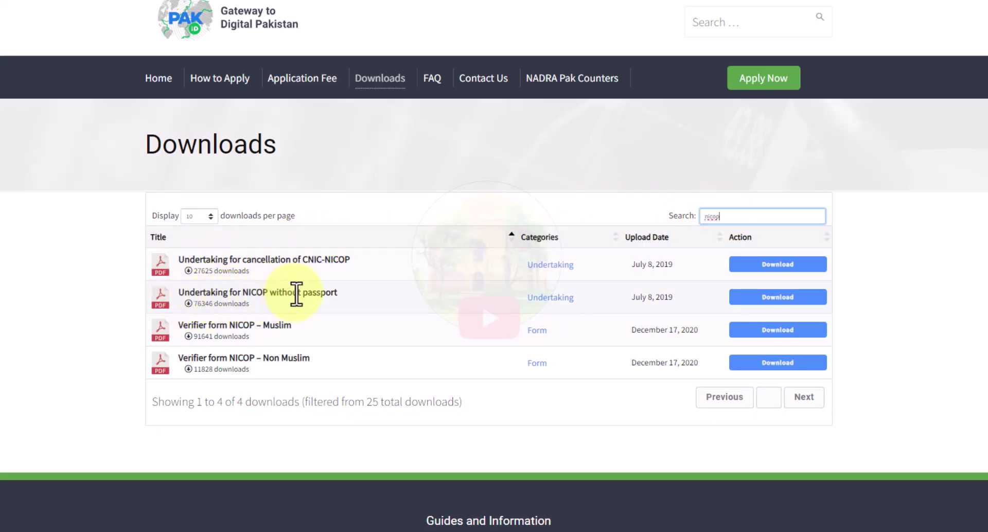
pyautogui.moveTo(338, 293); pyautogui.dragTo(179, 292)
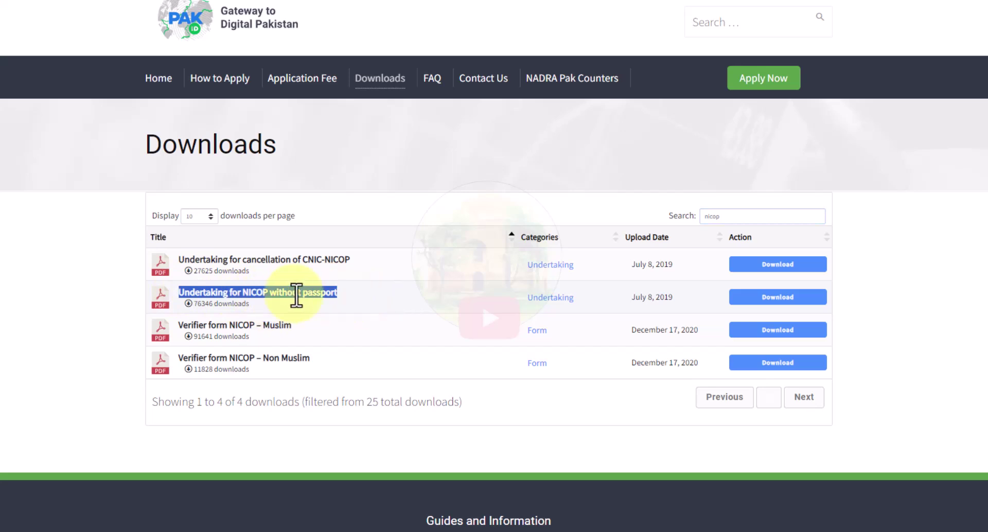
pyautogui.click(784, 298)
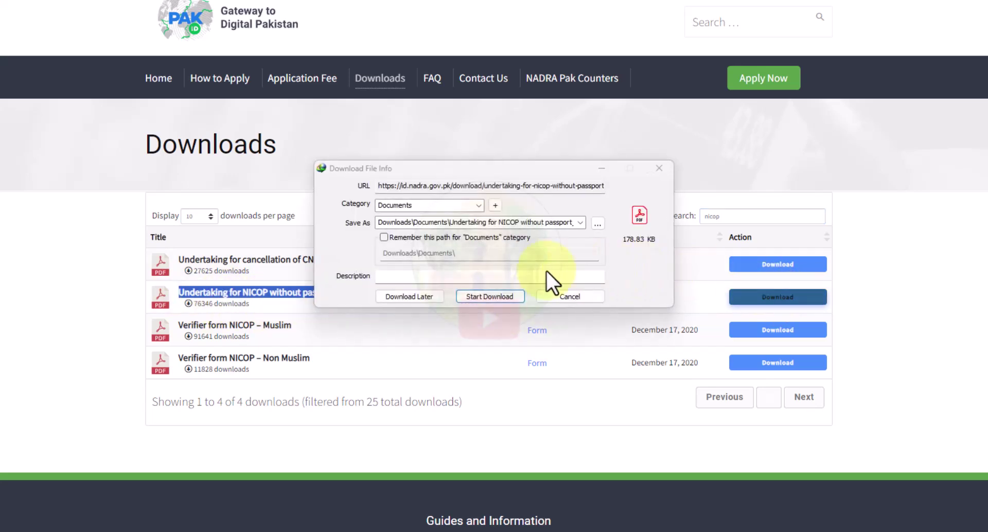
pyautogui.click(483, 297)
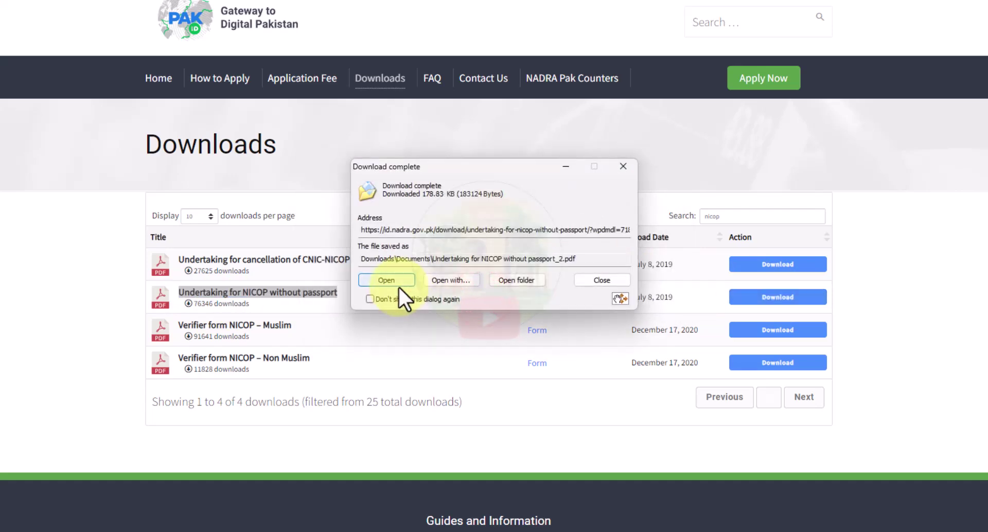
pyautogui.click(390, 278)
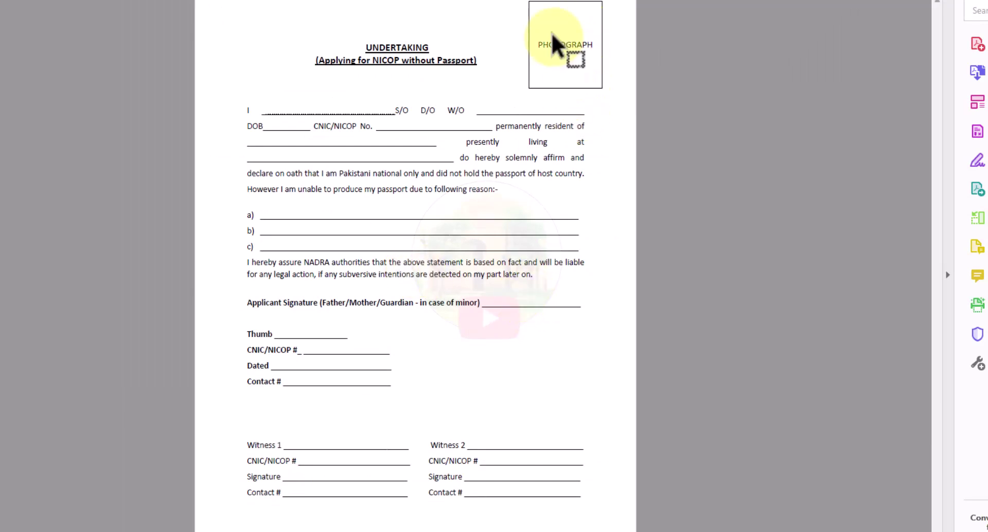
# - Point out the undertaking's name, W/O, date of birth, CNIC/NICOP No. and address blanks
pyautogui.scroll(2, 555, 42)
pyautogui.scroll(1, 663, 72)
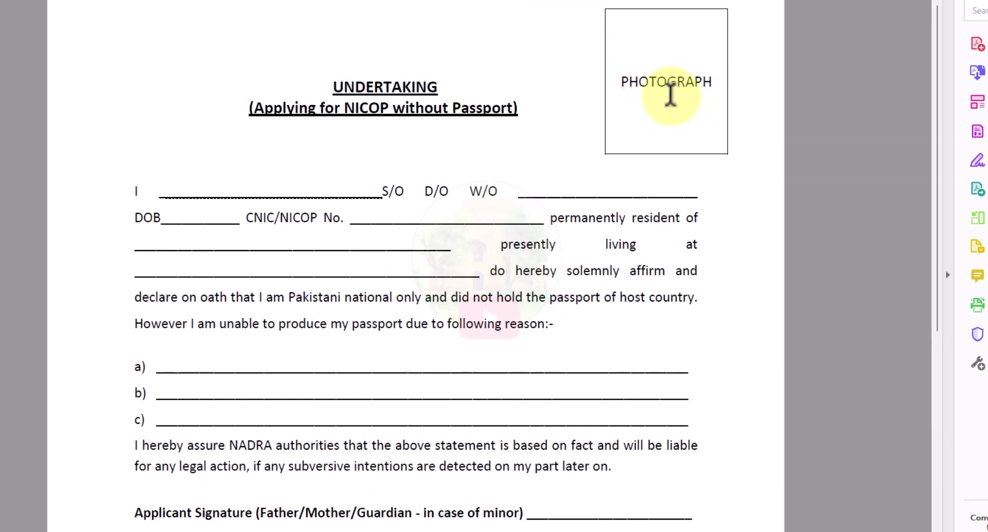
pyautogui.moveTo(172, 189); pyautogui.dragTo(348, 189)
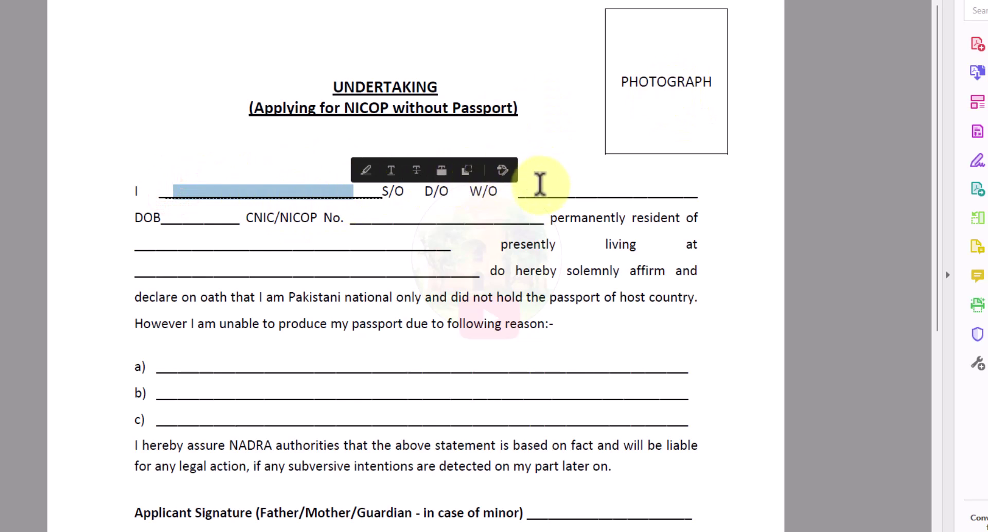
pyautogui.moveTo(539, 186); pyautogui.dragTo(684, 191)
pyautogui.moveTo(167, 218); pyautogui.dragTo(232, 218)
pyautogui.moveTo(355, 218); pyautogui.dragTo(545, 218)
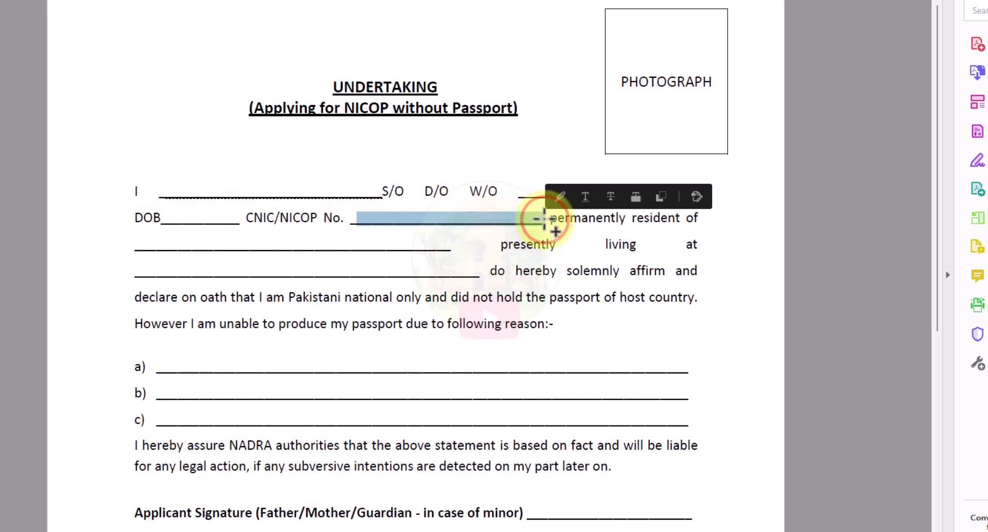
pyautogui.click(371, 217)
pyautogui.moveTo(359, 218); pyautogui.dragTo(504, 216)
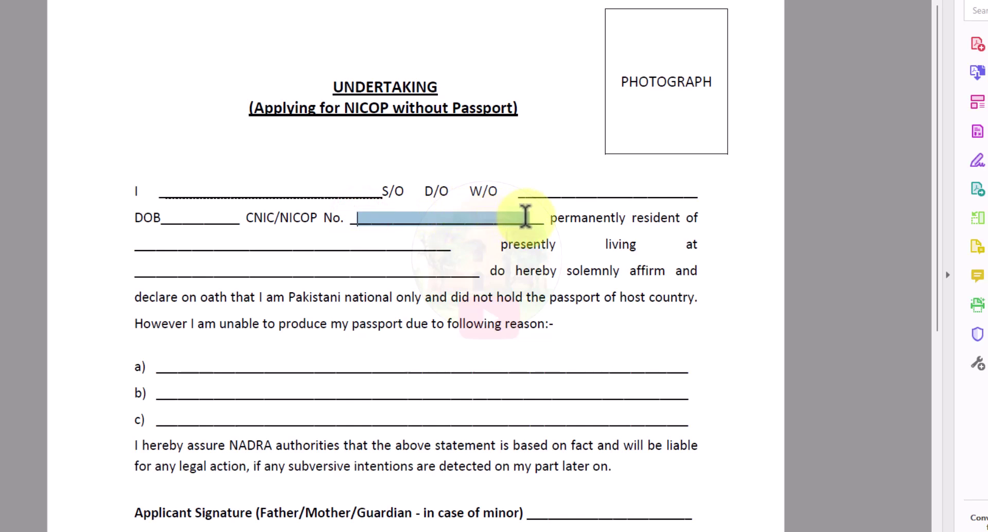
pyautogui.moveTo(524, 217); pyautogui.dragTo(526, 217)
pyautogui.click(386, 217)
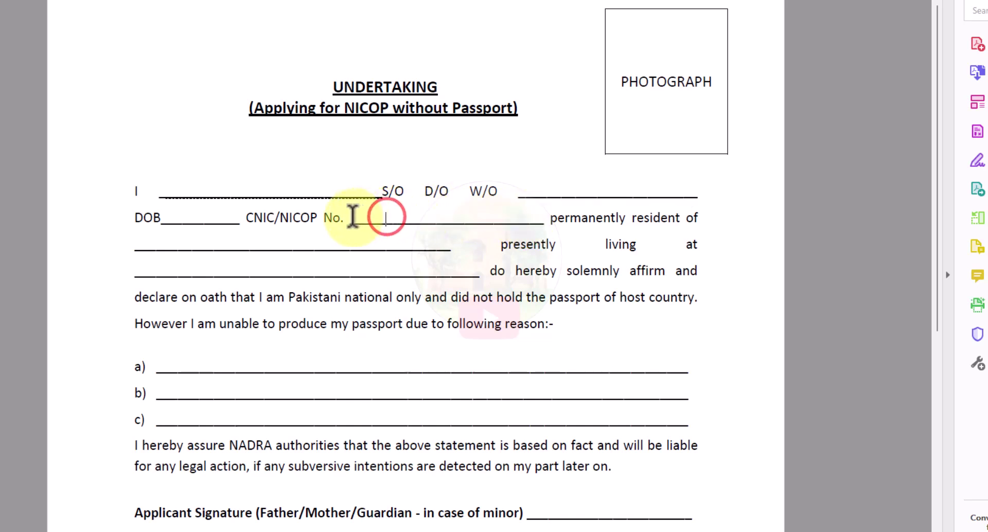
pyautogui.moveTo(349, 218); pyautogui.dragTo(523, 209)
pyautogui.moveTo(170, 243); pyautogui.dragTo(451, 244)
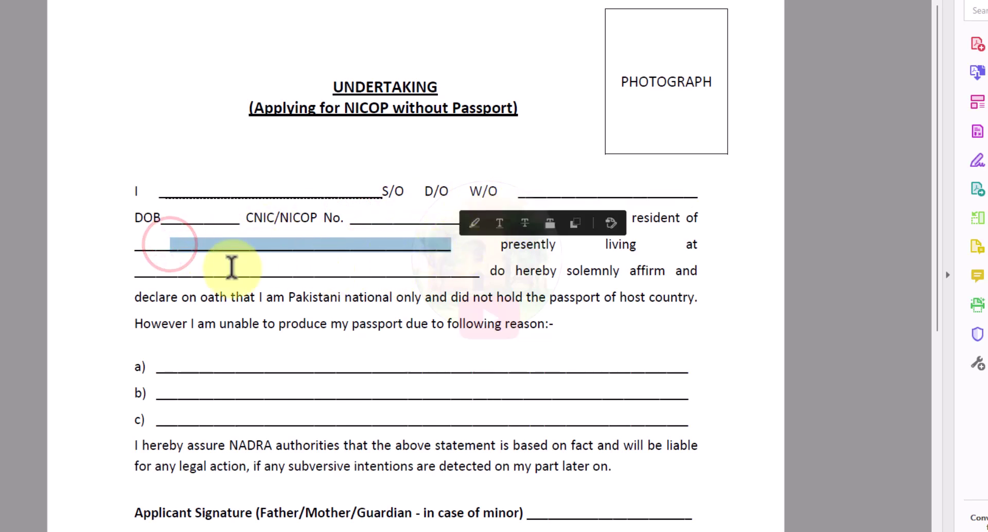
pyautogui.moveTo(162, 270); pyautogui.dragTo(414, 268)
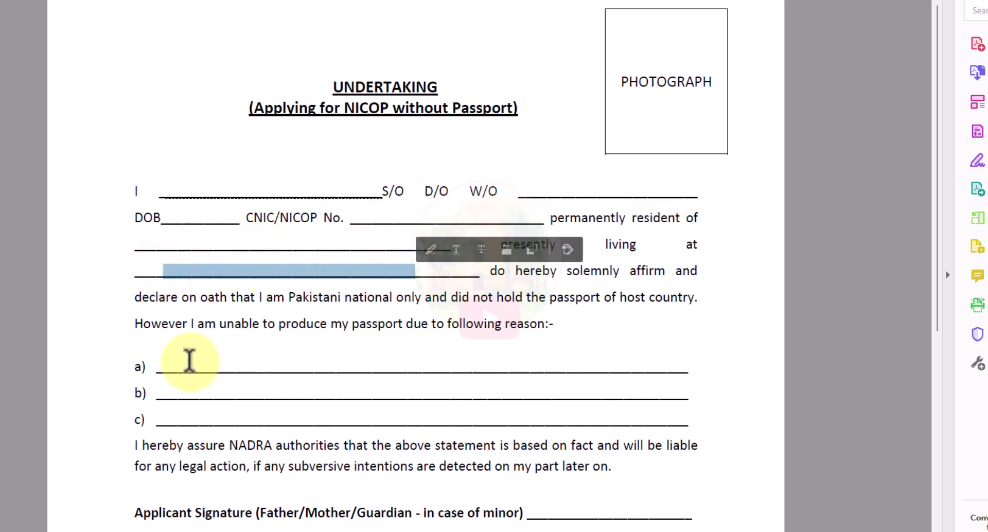
# - Highlight reason line a) in the undertaking
pyautogui.moveTo(187, 360); pyautogui.dragTo(608, 367)
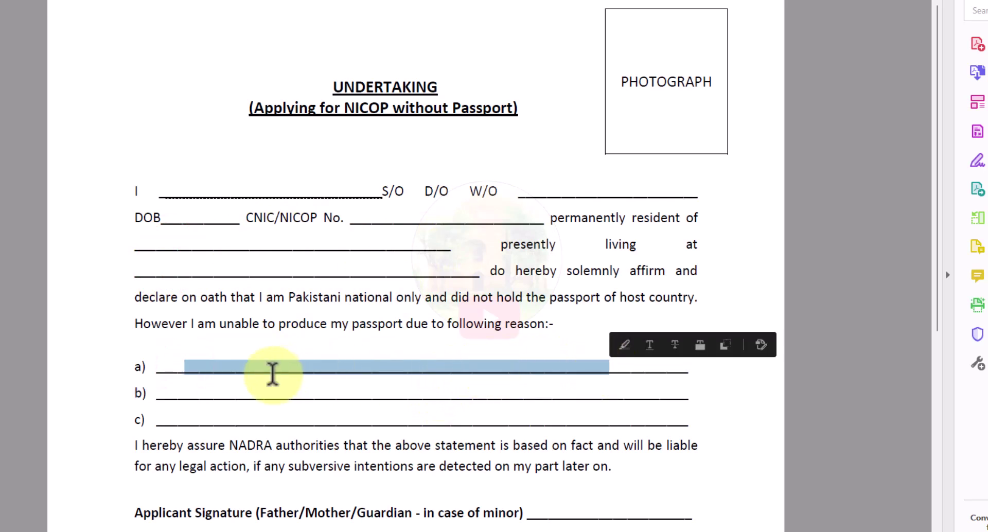
pyautogui.click(271, 372)
pyautogui.moveTo(205, 365); pyautogui.dragTo(240, 361)
pyautogui.moveTo(498, 363); pyautogui.dragTo(624, 363)
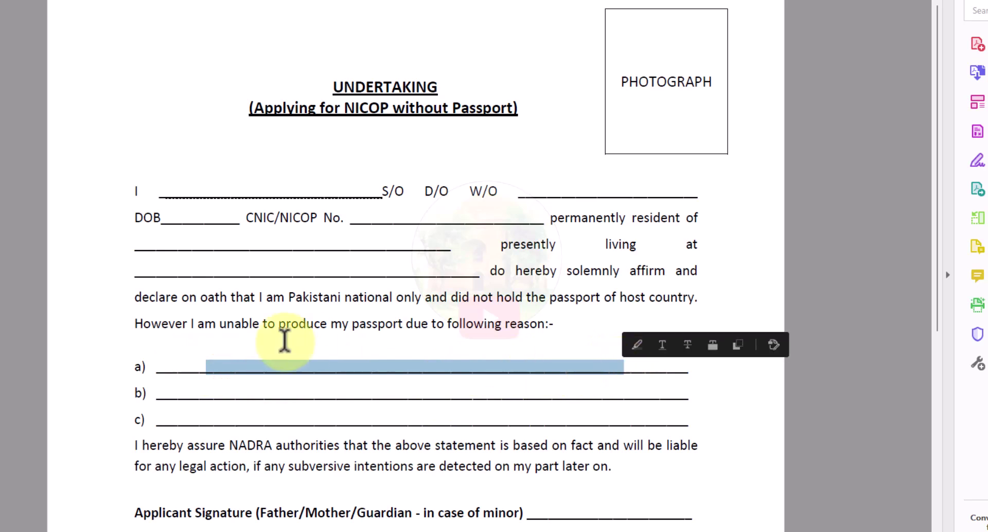
pyautogui.click(207, 367)
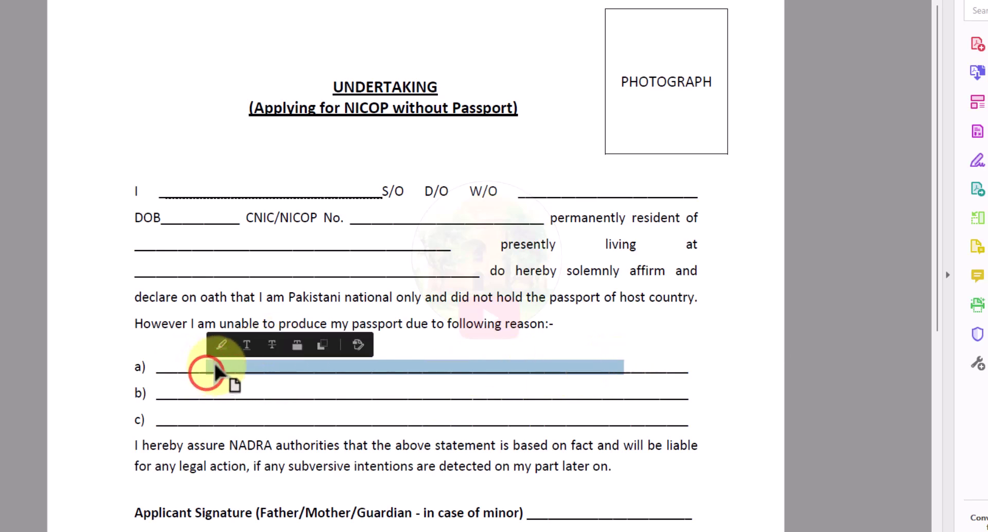
pyautogui.click(205, 366)
pyautogui.moveTo(205, 364); pyautogui.dragTo(370, 365)
pyautogui.moveTo(587, 360); pyautogui.dragTo(586, 360)
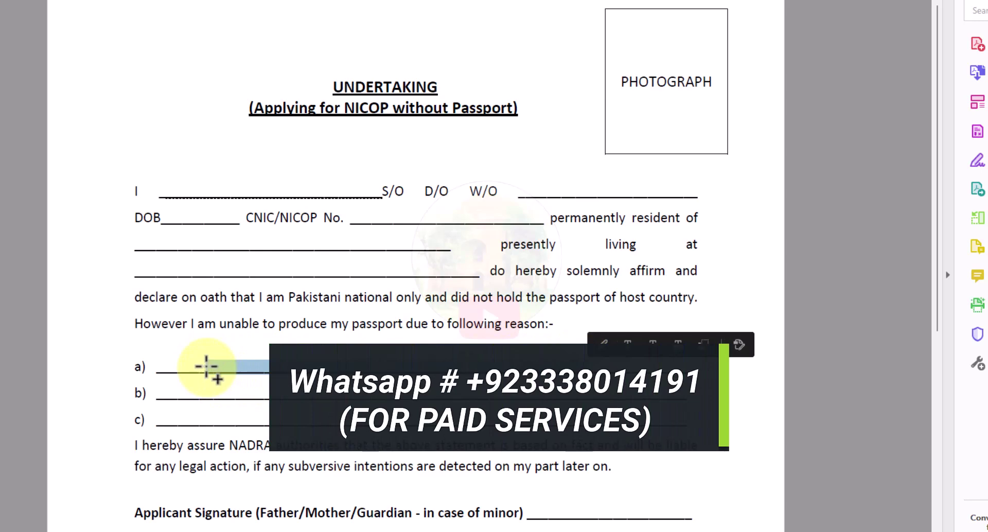
# - Point out the Applicant Signature, applicant CNIC/NICOP # and Witness 1 name, CNIC, signature and contact blanks
pyautogui.scroll(-3, 206, 367)
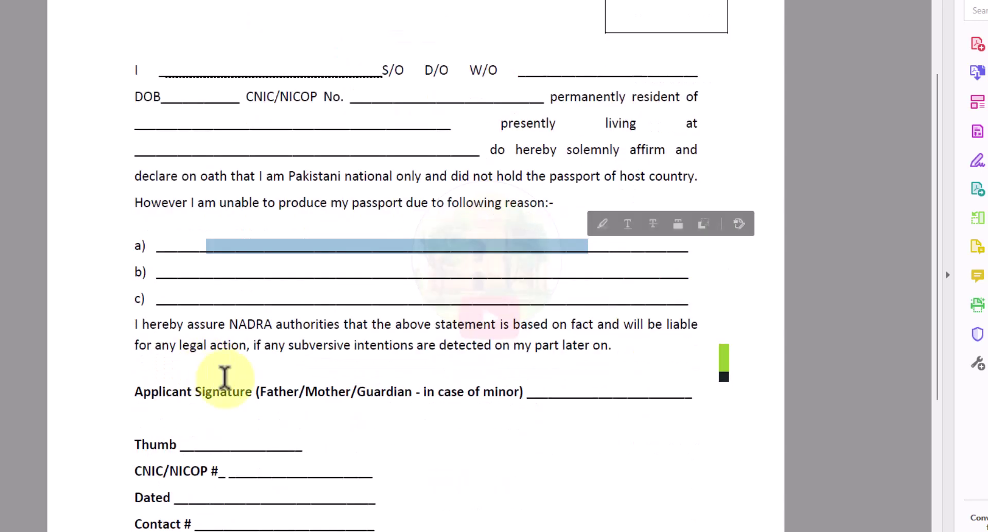
pyautogui.moveTo(135, 391); pyautogui.dragTo(522, 391)
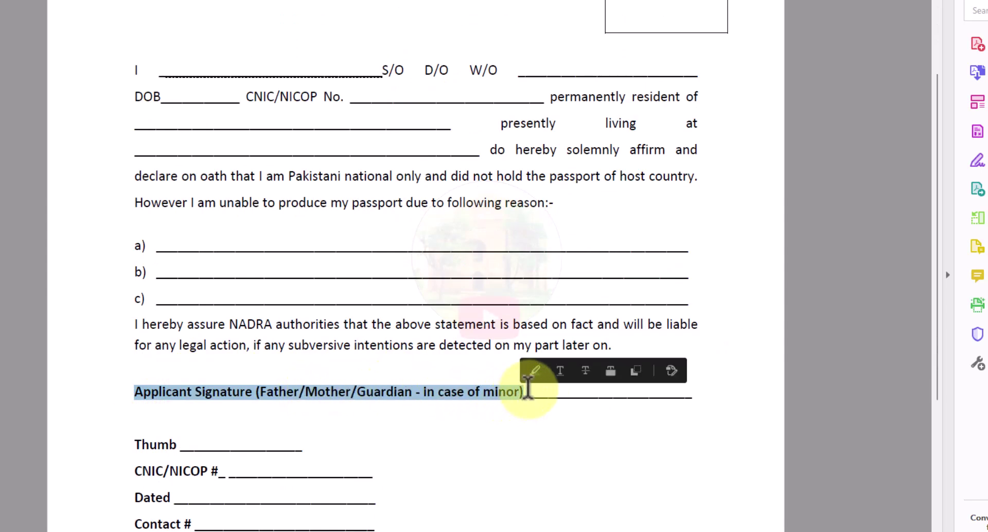
pyautogui.click(535, 391)
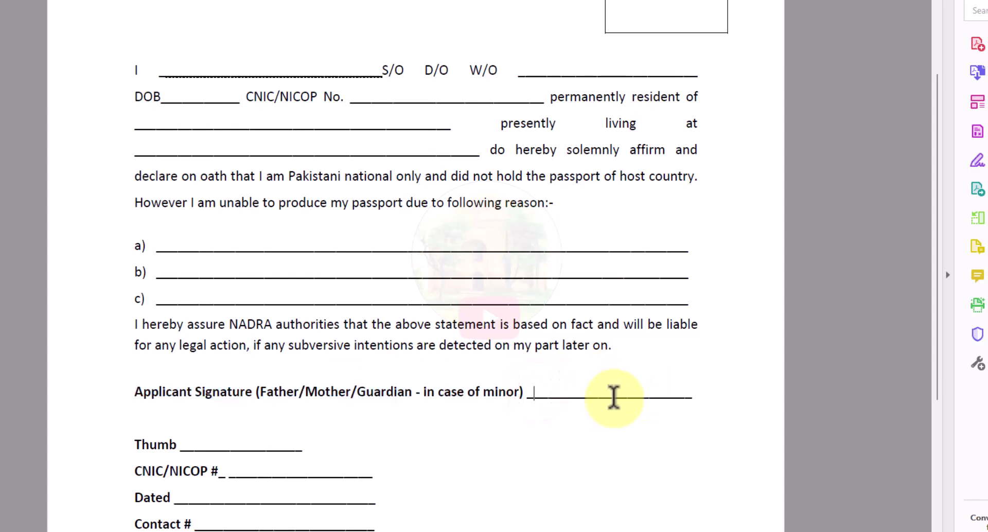
pyautogui.scroll(-1, 612, 398)
pyautogui.scroll(-4, 612, 398)
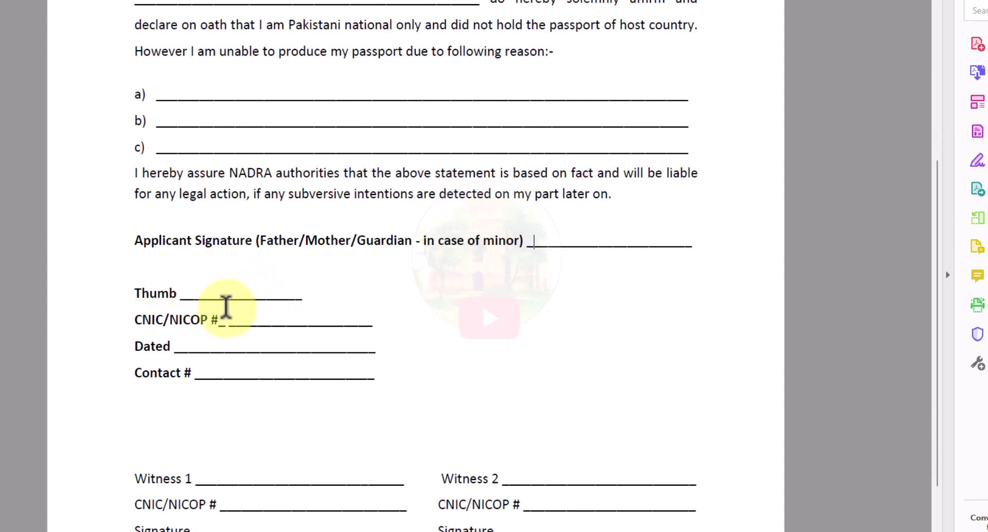
pyautogui.moveTo(212, 320); pyautogui.dragTo(275, 323)
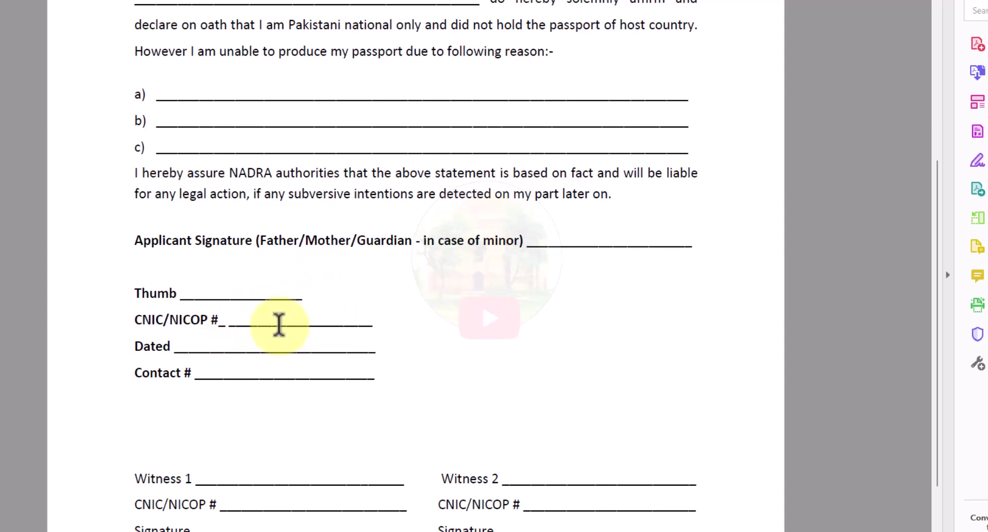
pyautogui.scroll(-3, 265, 375)
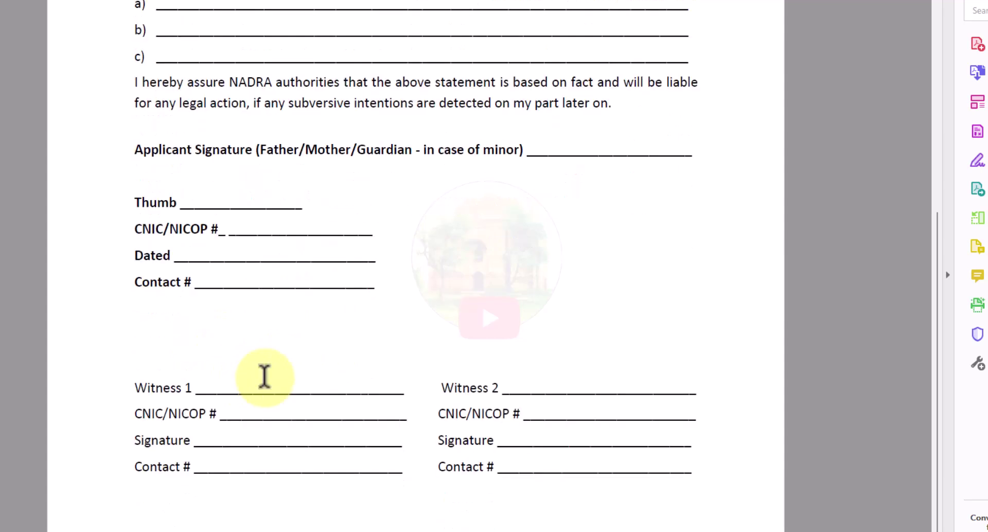
pyautogui.moveTo(218, 383); pyautogui.dragTo(360, 386)
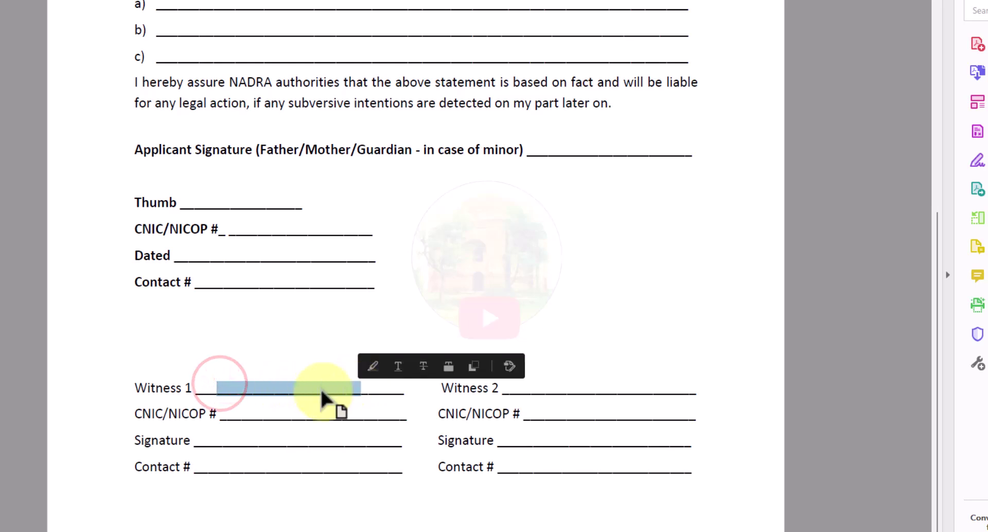
pyautogui.click(238, 406)
pyautogui.moveTo(238, 406)
pyautogui.mouseDown()
pyautogui.moveTo(372, 412)
pyautogui.moveTo(302, 418)
pyautogui.moveTo(273, 434)
pyautogui.moveTo(308, 441)
pyautogui.mouseUp()
pyautogui.click(270, 463)
pyautogui.click(362, 481)
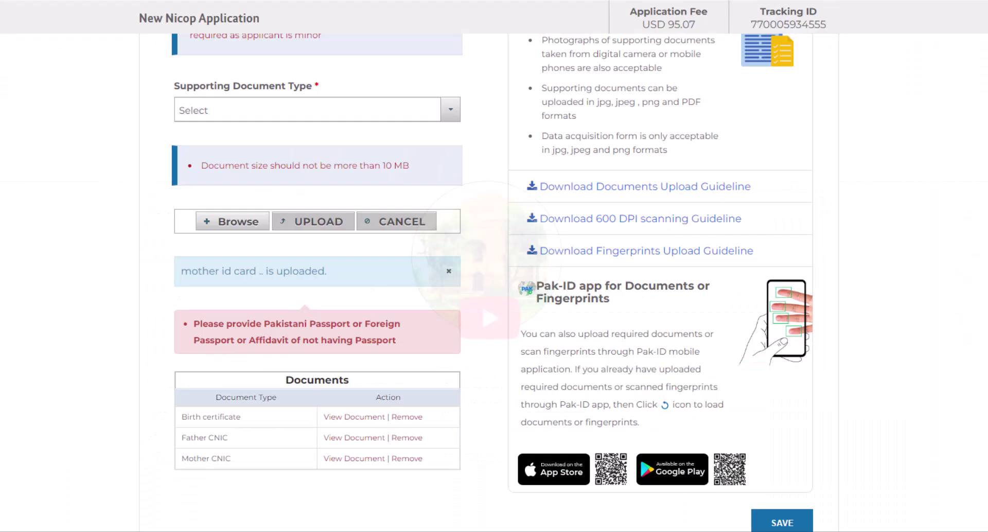
# - Upload the images file as the Affidavit Of Not Having Passport document
pyautogui.click(283, 105)
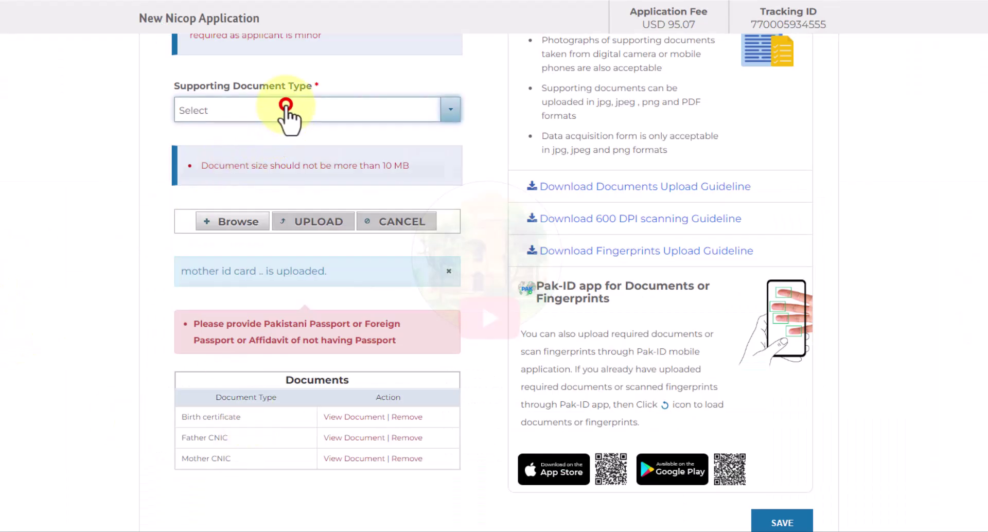
pyautogui.write('aff')
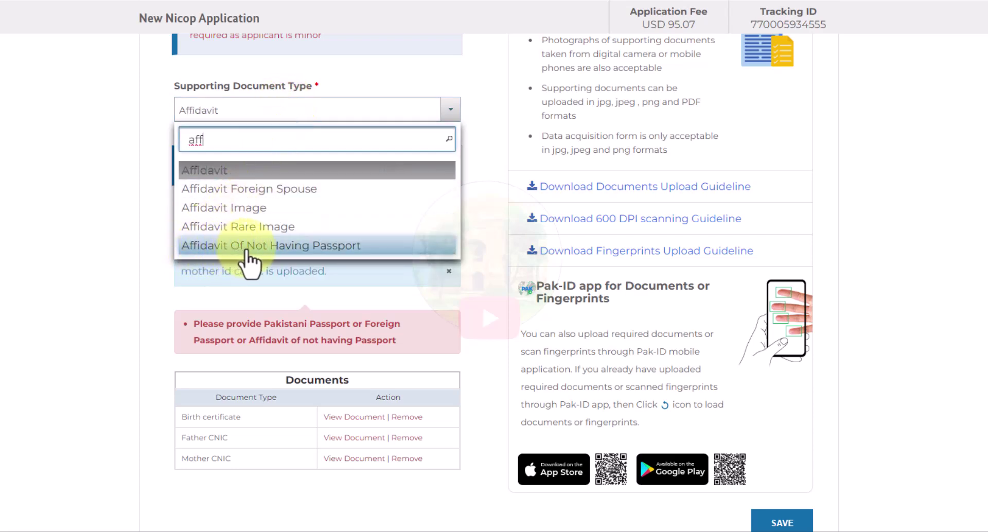
pyautogui.click(281, 246)
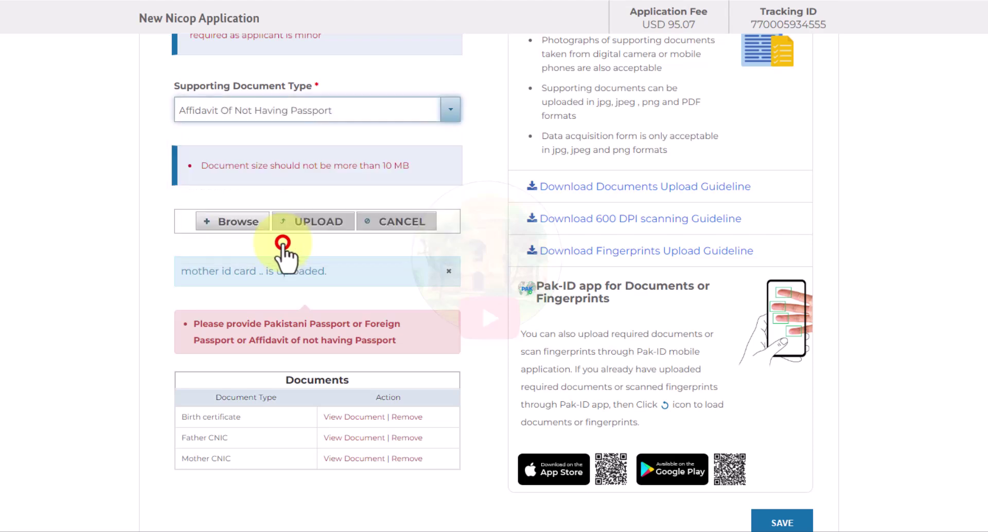
pyautogui.click(232, 224)
pyautogui.hotkey('alt', 'Up')
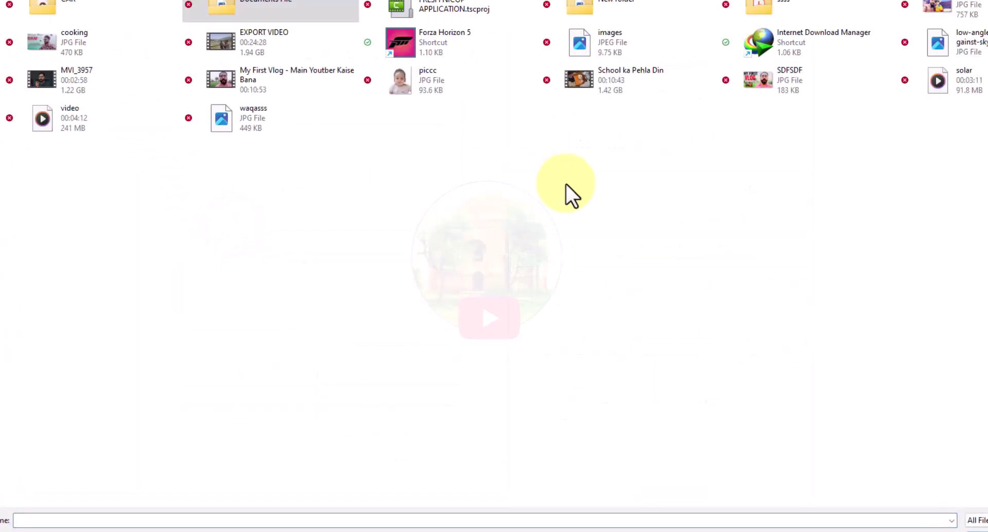
pyautogui.doubleClick(628, 51)
pyautogui.click(299, 223)
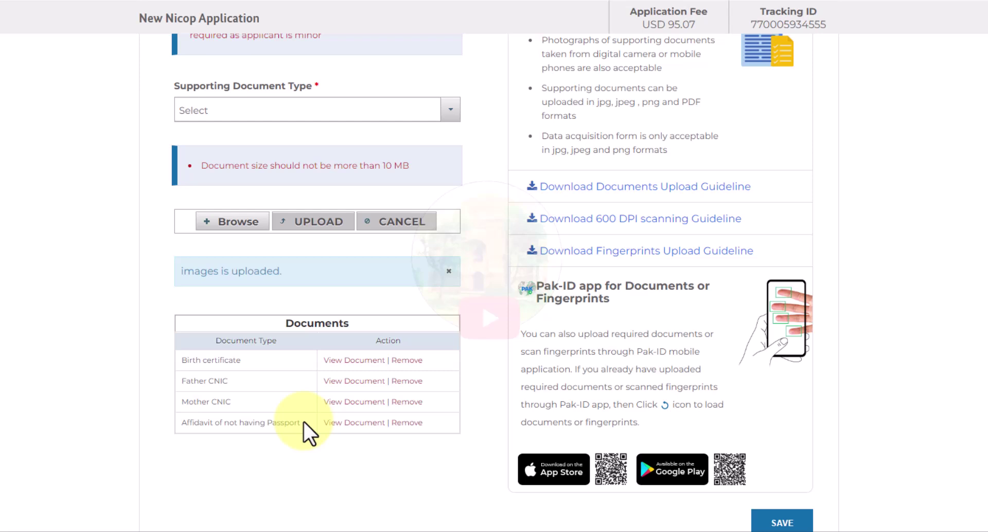
# - Review the document type list, then save the supporting documents step
pyautogui.click(390, 110)
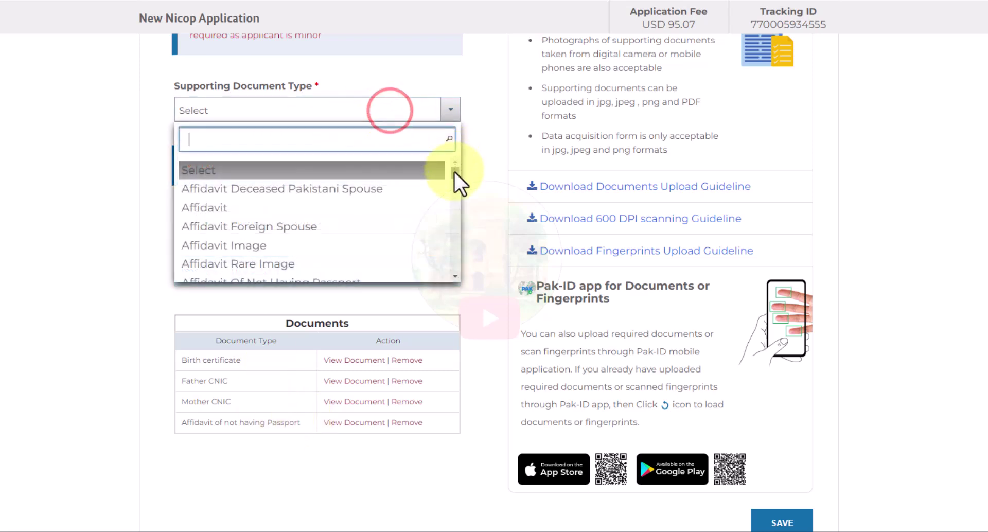
pyautogui.write('pic')
pyautogui.press('BackSpace')
pyautogui.press('BackSpace')
pyautogui.press('BackSpace')
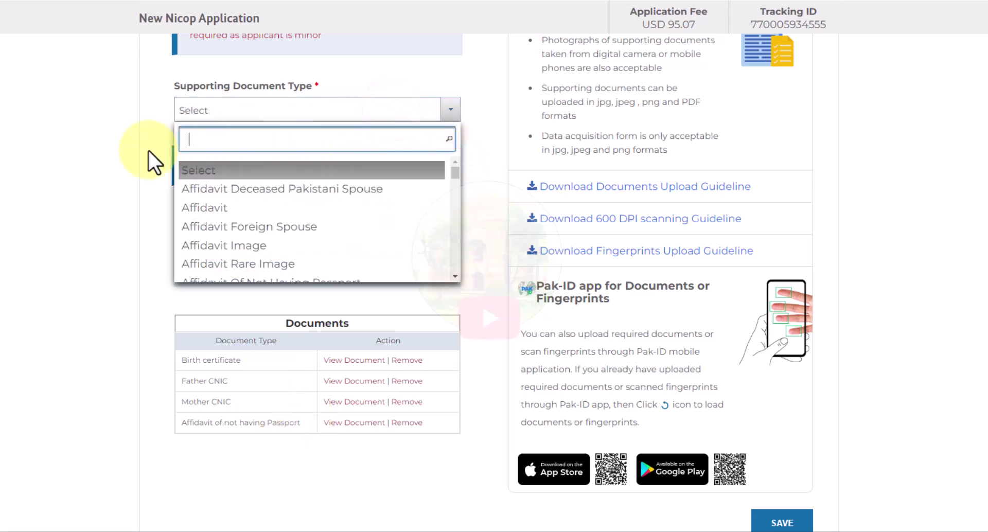
pyautogui.click(13, 187)
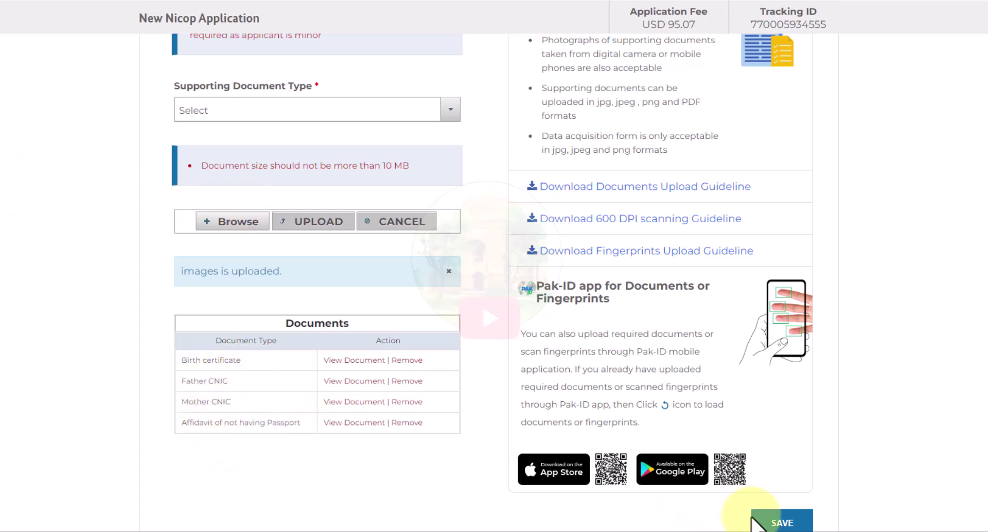
pyautogui.click(782, 521)
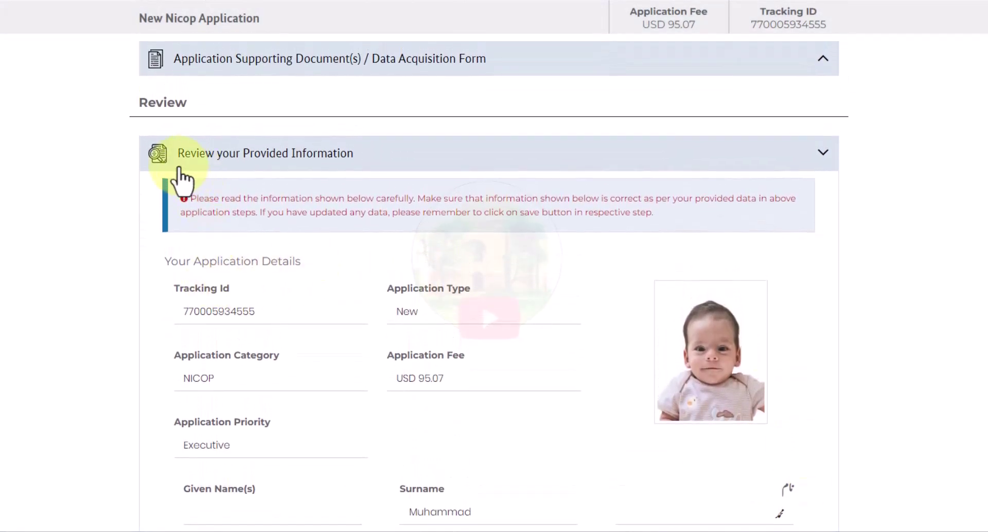
# - Tick the data acquisition form and finality of Prophethood declarations
pyautogui.scroll(1, 180, 175)
pyautogui.scroll(-10, 183, 177)
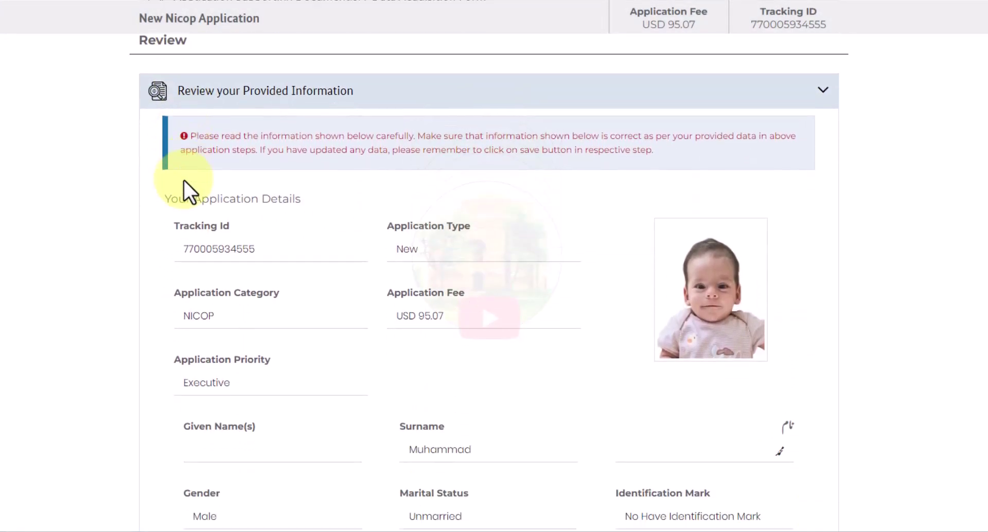
pyautogui.scroll(-20, 186, 187)
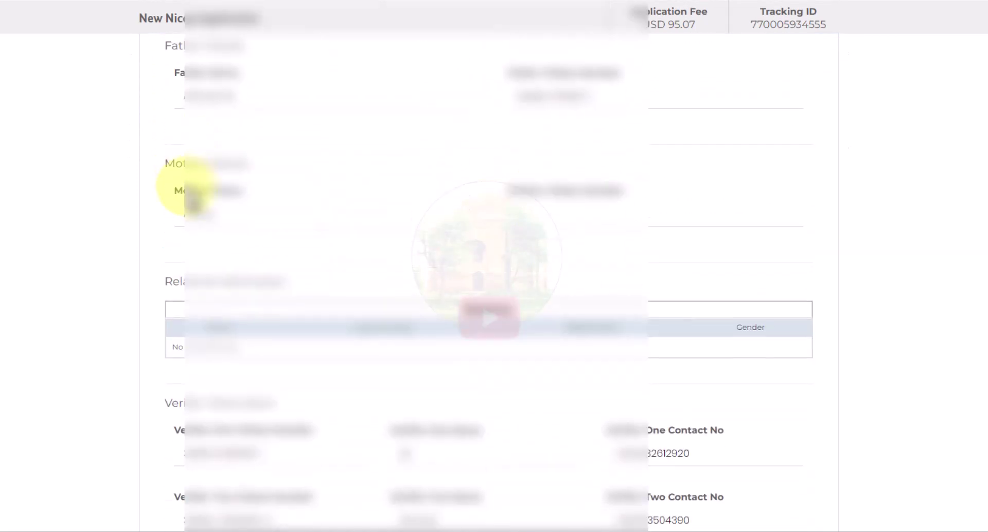
pyautogui.scroll(-5, 195, 198)
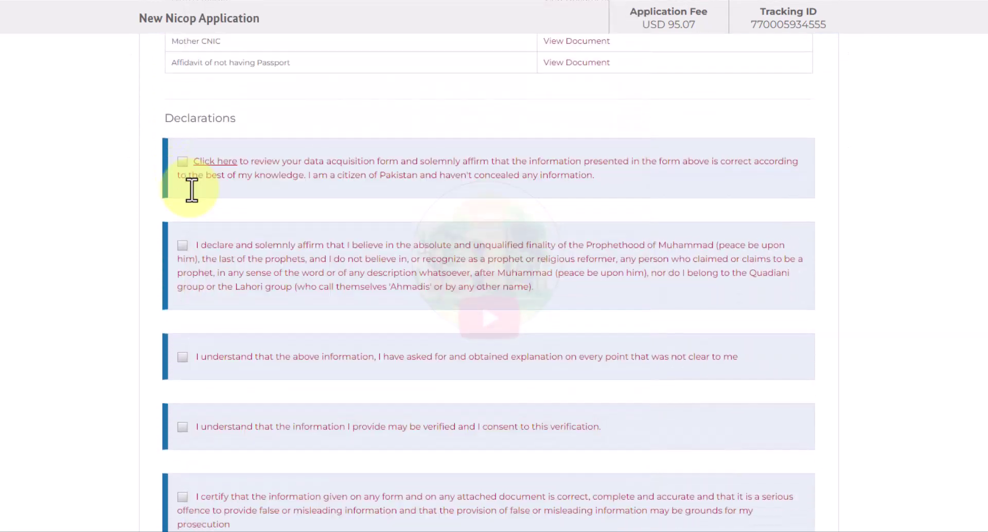
pyautogui.moveTo(156, 118); pyautogui.dragTo(246, 128)
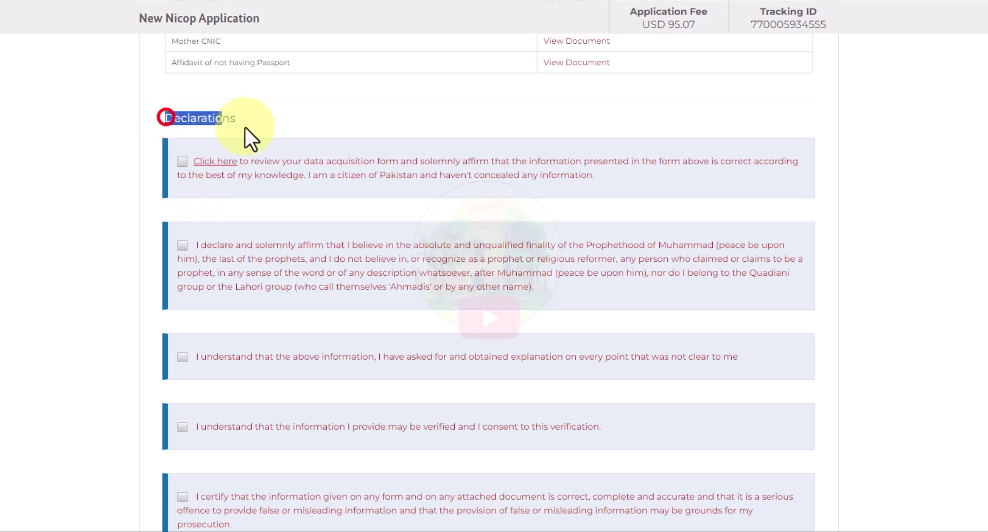
pyautogui.click(264, 118)
pyautogui.click(182, 160)
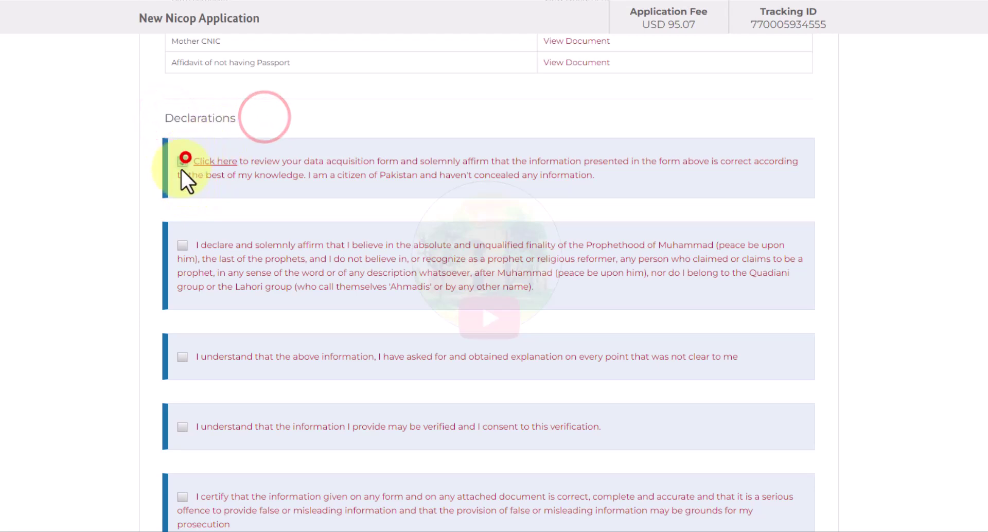
pyautogui.click(180, 244)
# - Tick the explanations, verification consent, accuracy and not-convicted declarations
pyautogui.scroll(-2, 181, 257)
pyautogui.click(182, 231)
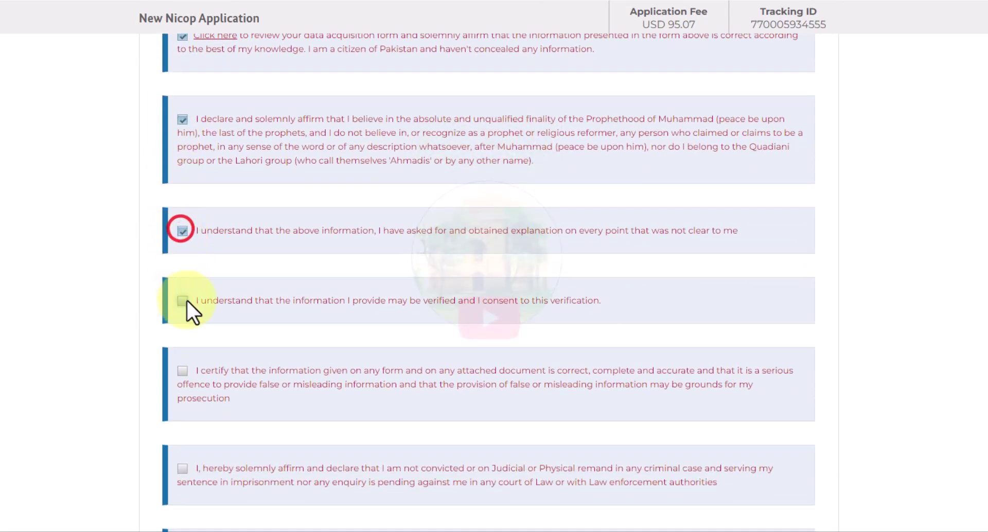
pyautogui.click(184, 300)
pyautogui.scroll(-2, 188, 304)
pyautogui.click(183, 248)
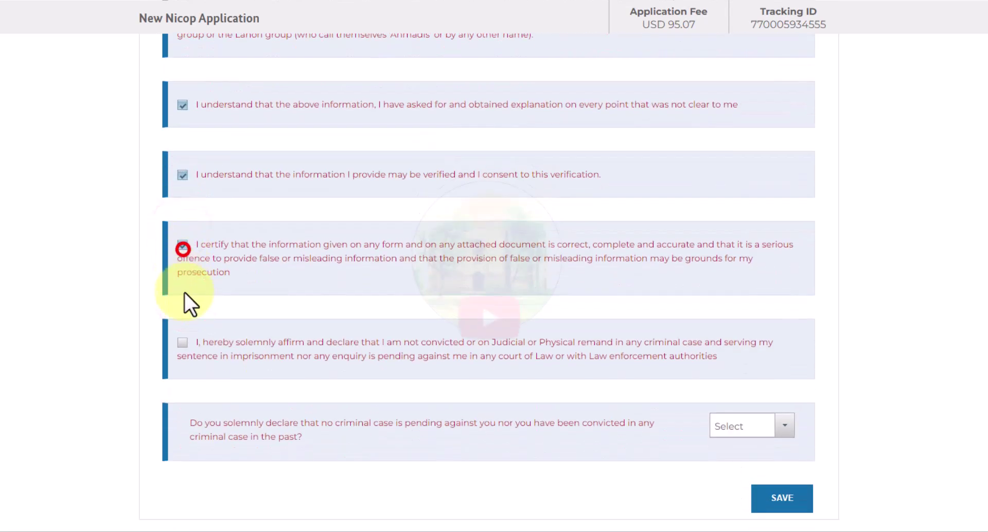
pyautogui.click(183, 342)
# - Answer Yes to the criminal-case question and save the review step
pyautogui.click(741, 426)
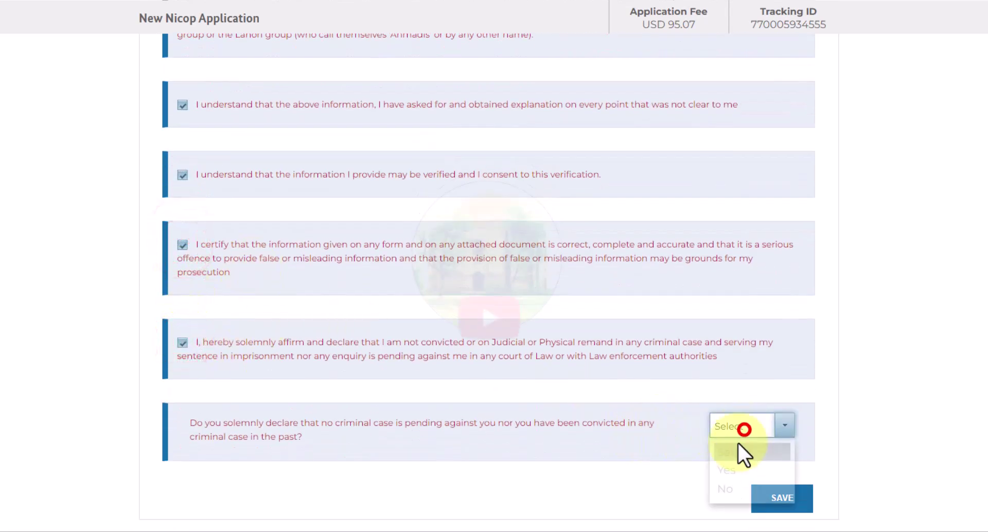
pyautogui.click(728, 469)
pyautogui.moveTo(191, 424); pyautogui.dragTo(319, 443)
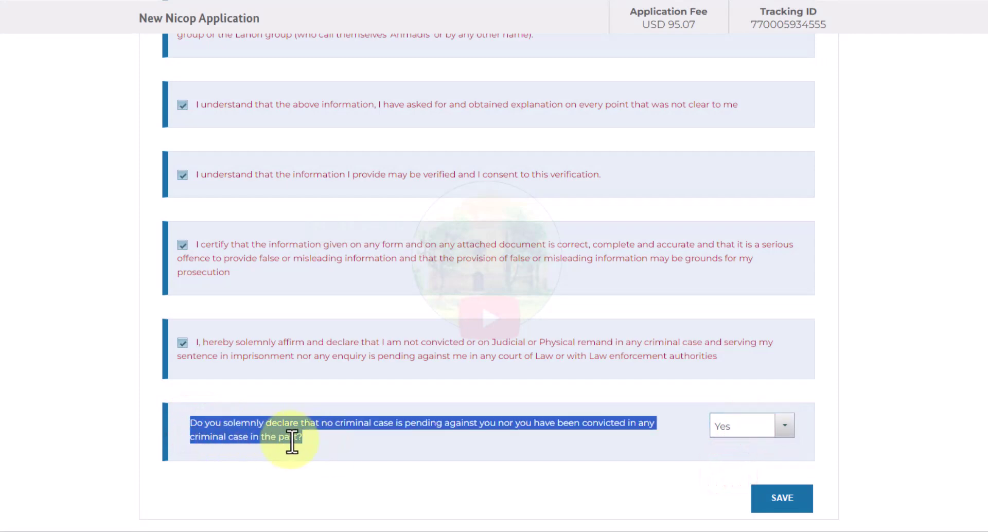
pyautogui.click(779, 497)
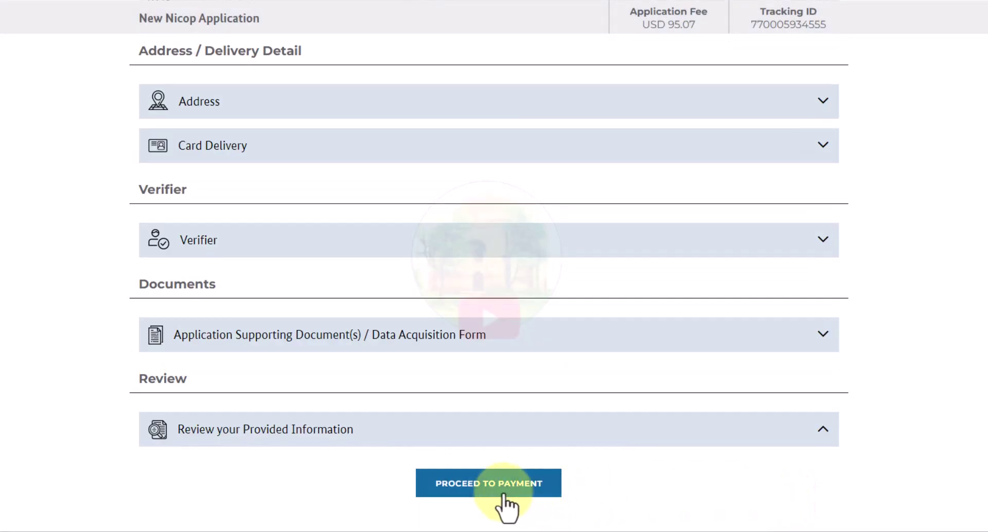
# - Proceed to payment and accept the payment terms including the no-refund policy
pyautogui.click(490, 485)
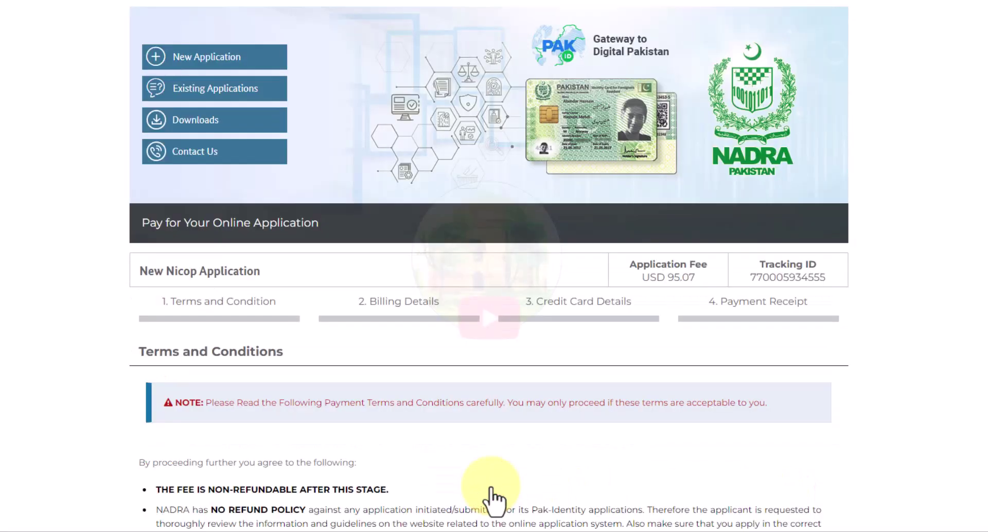
pyautogui.scroll(-4, 490, 488)
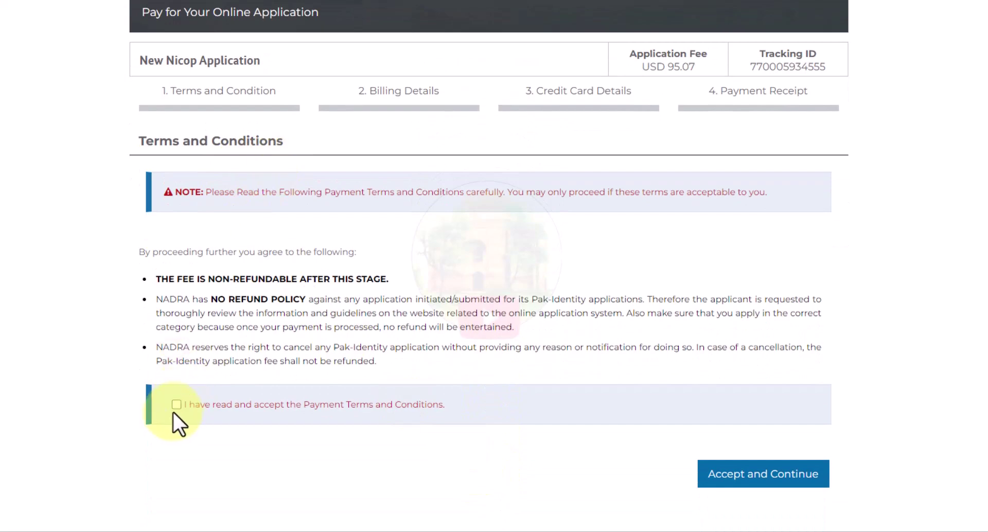
pyautogui.click(175, 405)
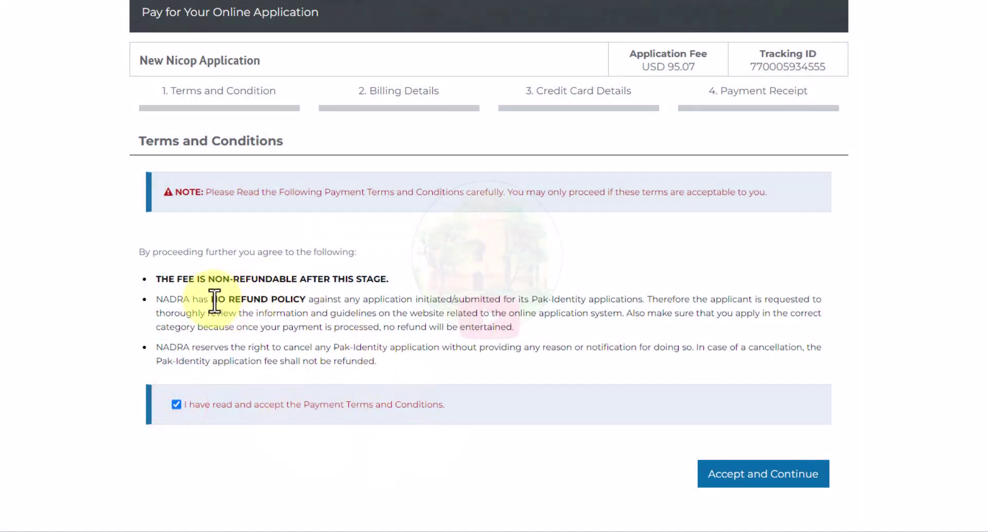
pyautogui.moveTo(214, 301); pyautogui.dragTo(320, 301)
pyautogui.click(319, 302)
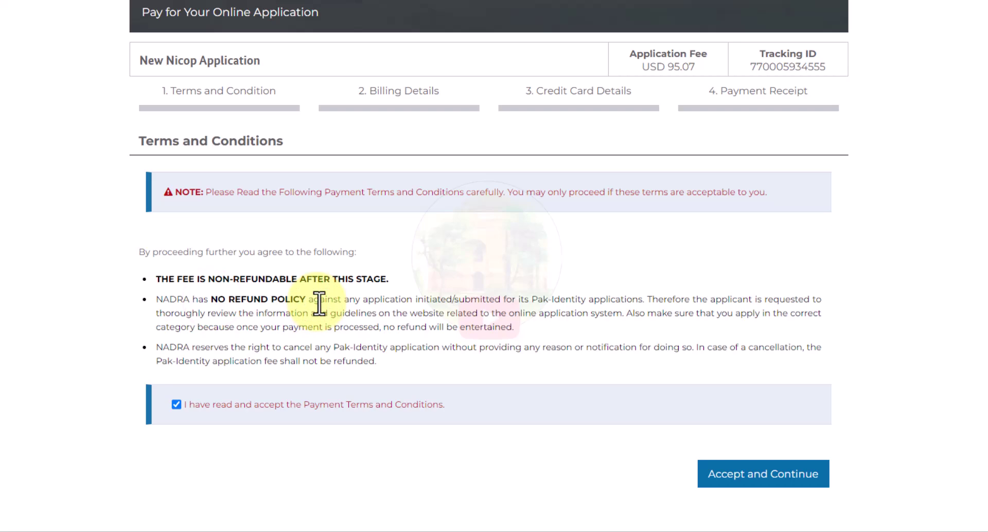
pyautogui.click(786, 479)
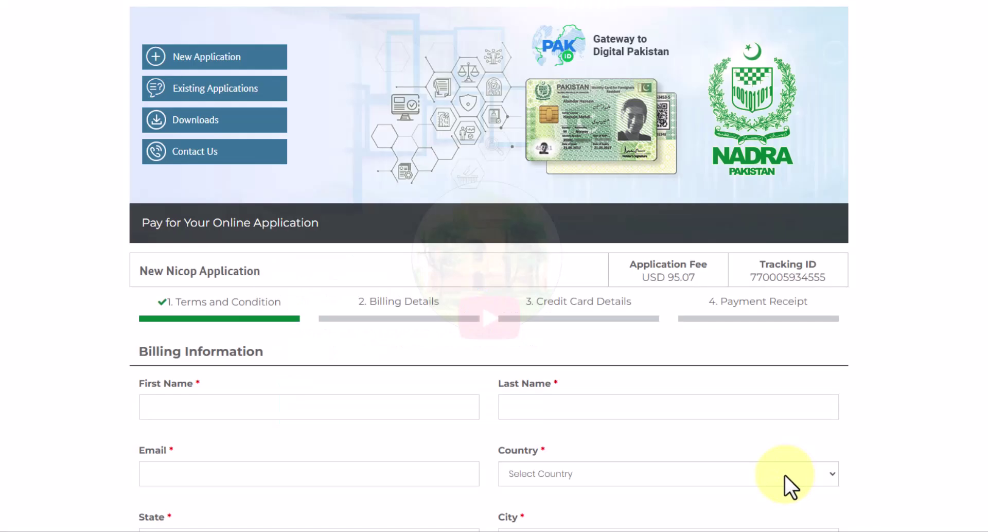
# - Fill the billing form from saved details, enter the State, and continue
pyautogui.scroll(-2, 785, 477)
pyautogui.click(192, 278)
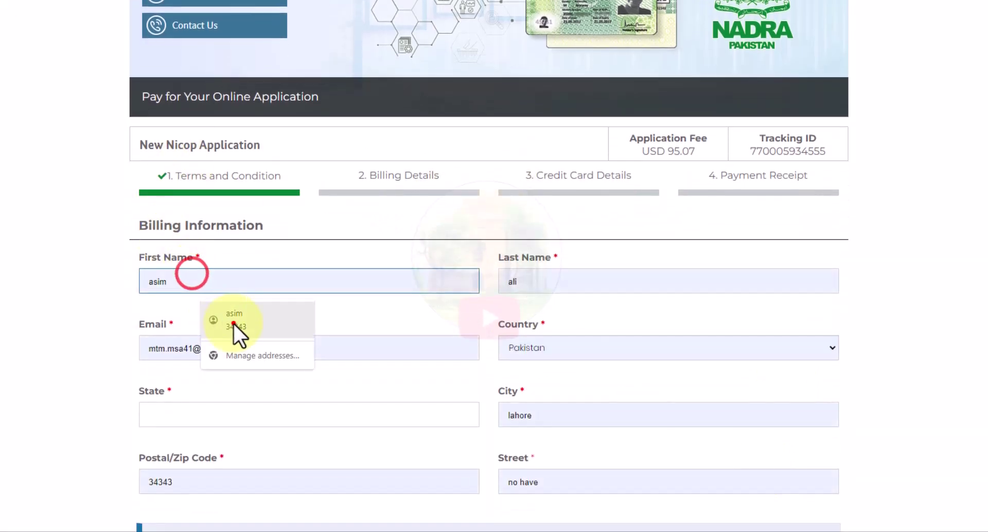
pyautogui.click(234, 325)
pyautogui.scroll(-2, 233, 325)
pyautogui.click(172, 287)
pyautogui.write('no')
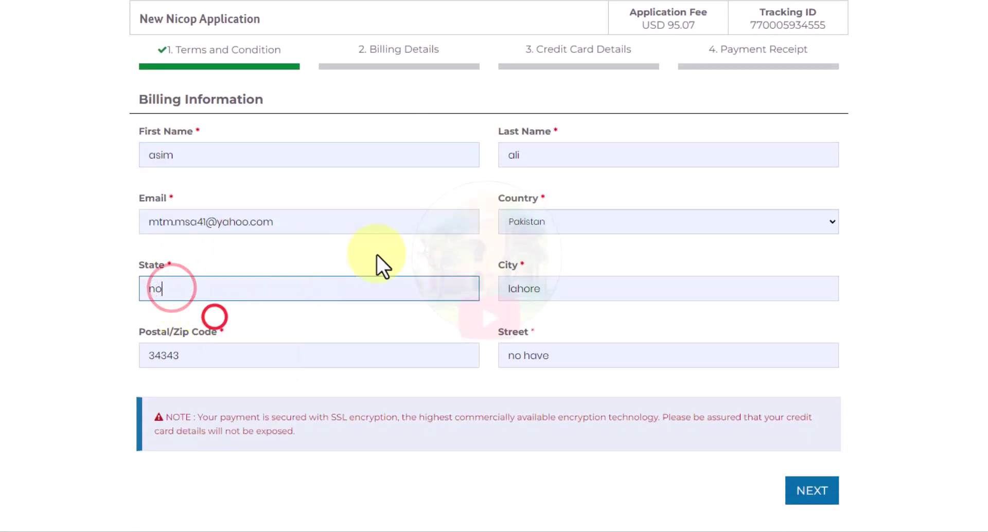
pyautogui.click(802, 484)
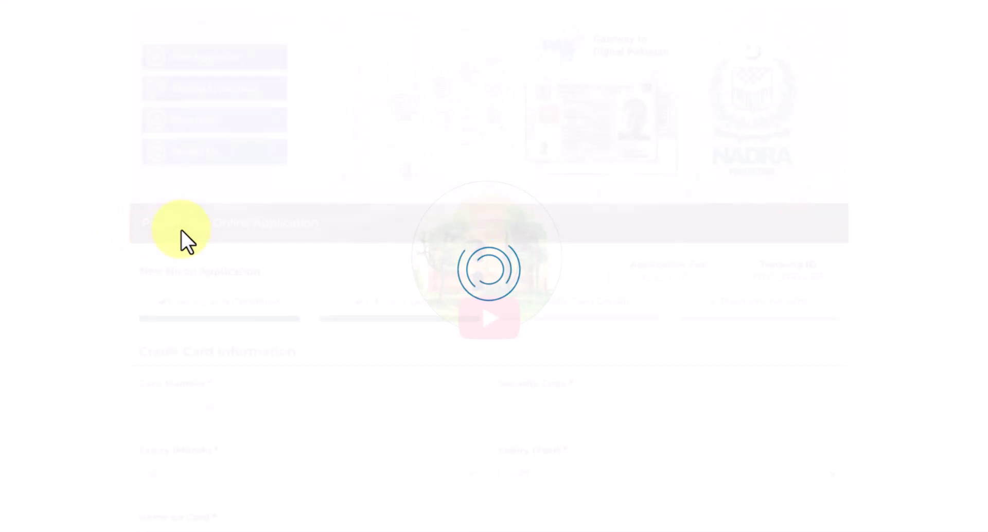
# - Set the card expiry to 04/2027 and fill in the cardholder's name
pyautogui.scroll(-2, 170, 233)
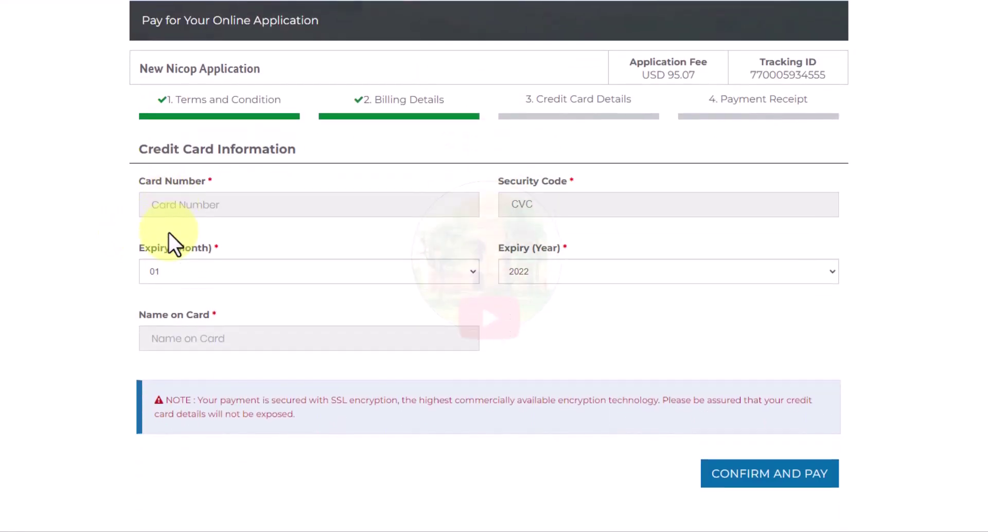
pyautogui.scroll(1, 170, 236)
pyautogui.scroll(-1, 169, 232)
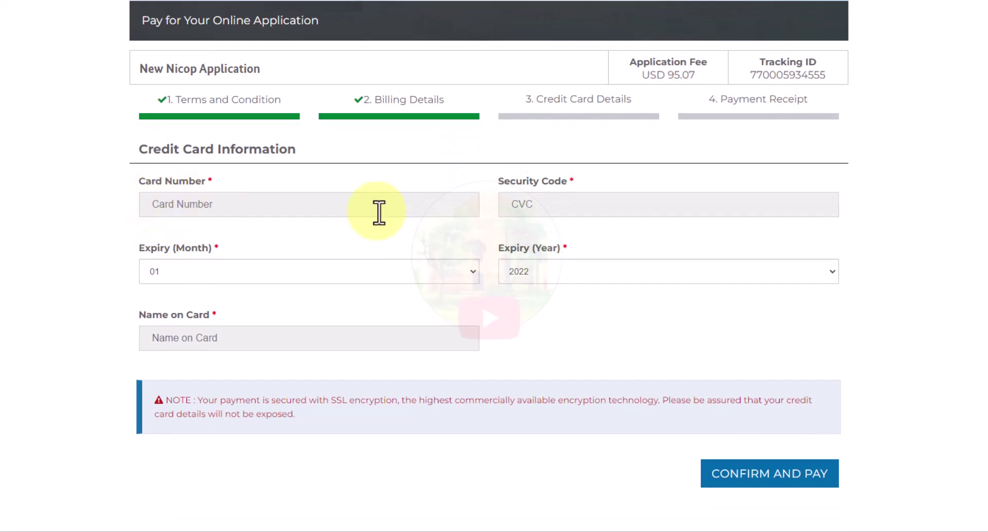
pyautogui.click(230, 268)
pyautogui.click(223, 327)
pyautogui.click(538, 271)
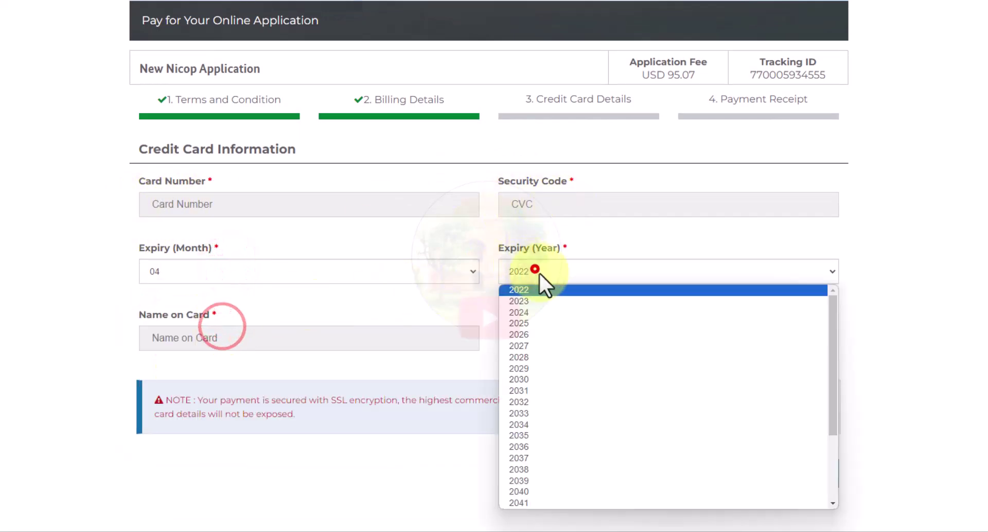
pyautogui.click(557, 347)
pyautogui.click(198, 337)
pyautogui.click(244, 362)
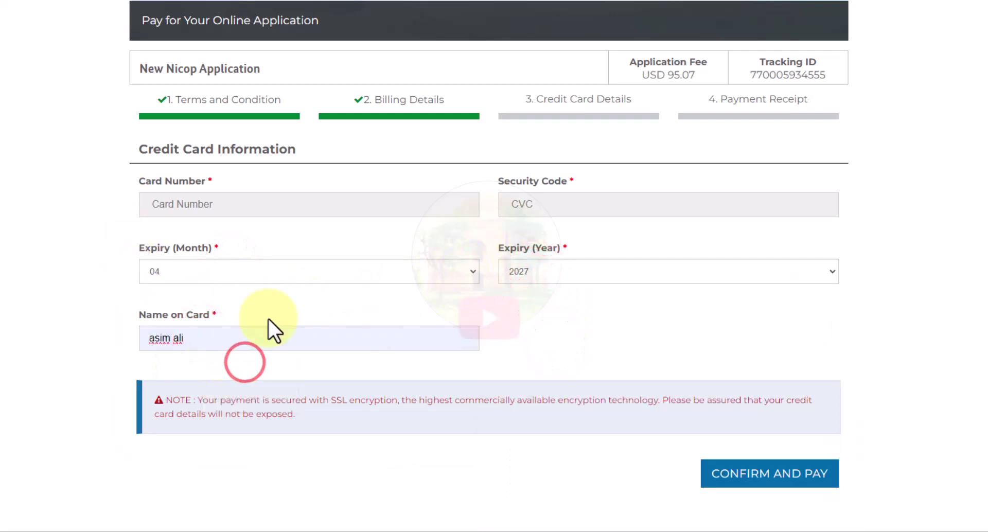
# - Confirm the card payment and submit the purchase verification code
pyautogui.click(786, 473)
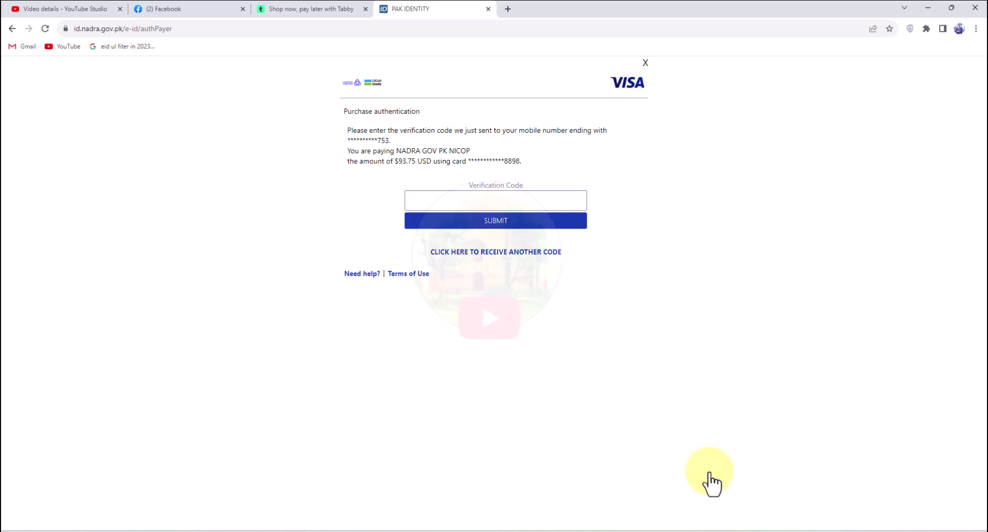
pyautogui.click(447, 193)
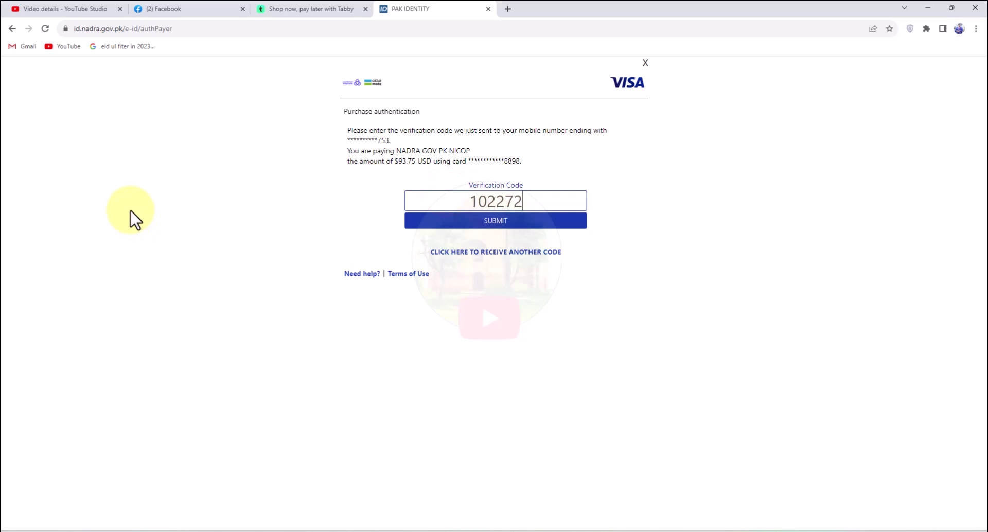
pyautogui.click(482, 222)
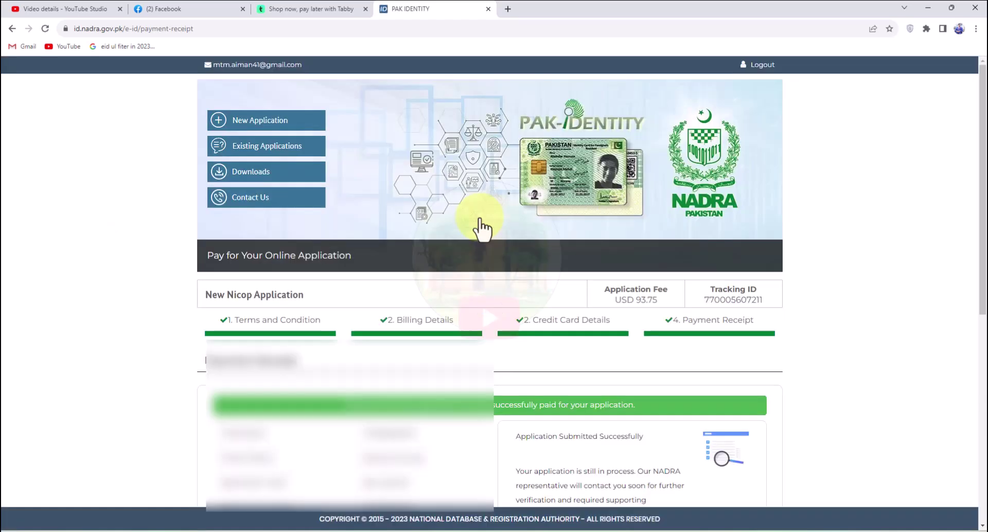
# - Scroll through the USD 93.75 payment receipt and give the site a star rating
pyautogui.scroll(-2, 483, 229)
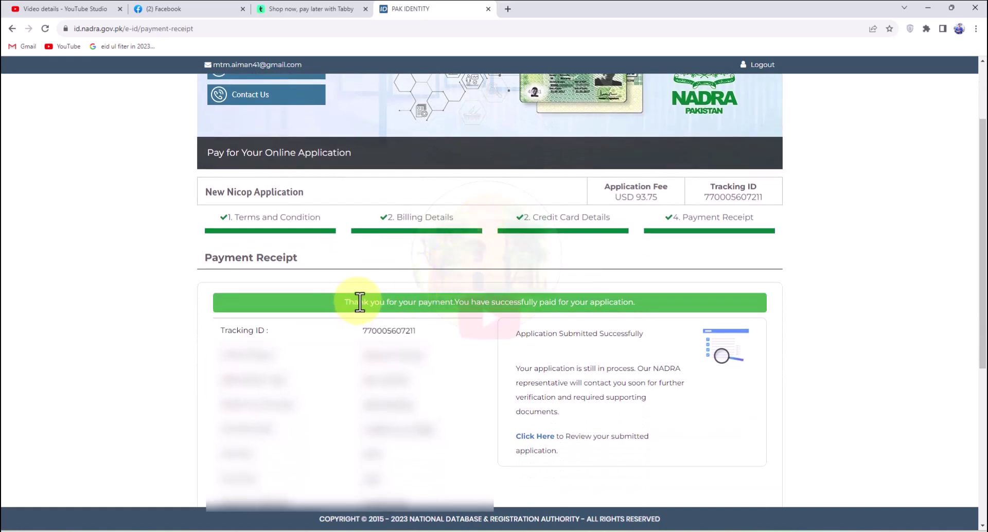
pyautogui.moveTo(982, 246); pyautogui.dragTo(982, 316)
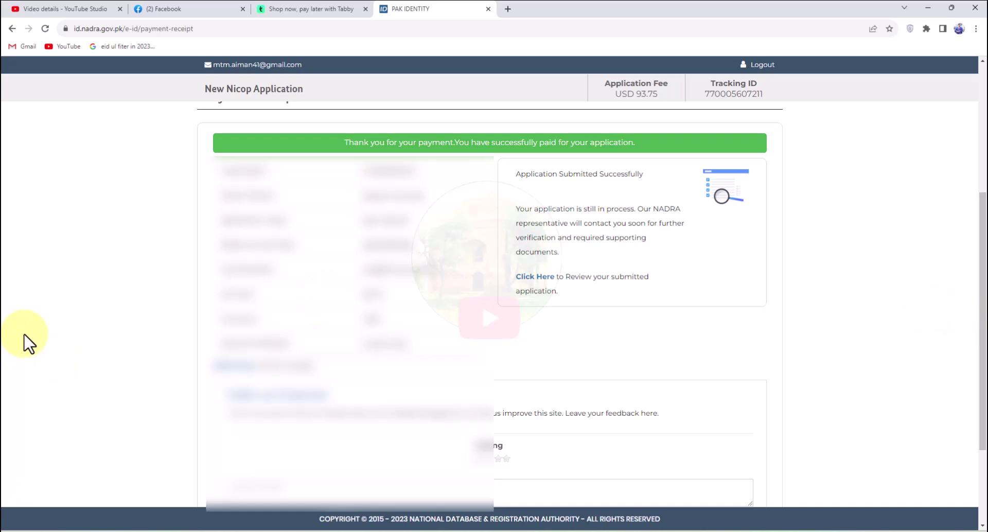
pyautogui.click(507, 457)
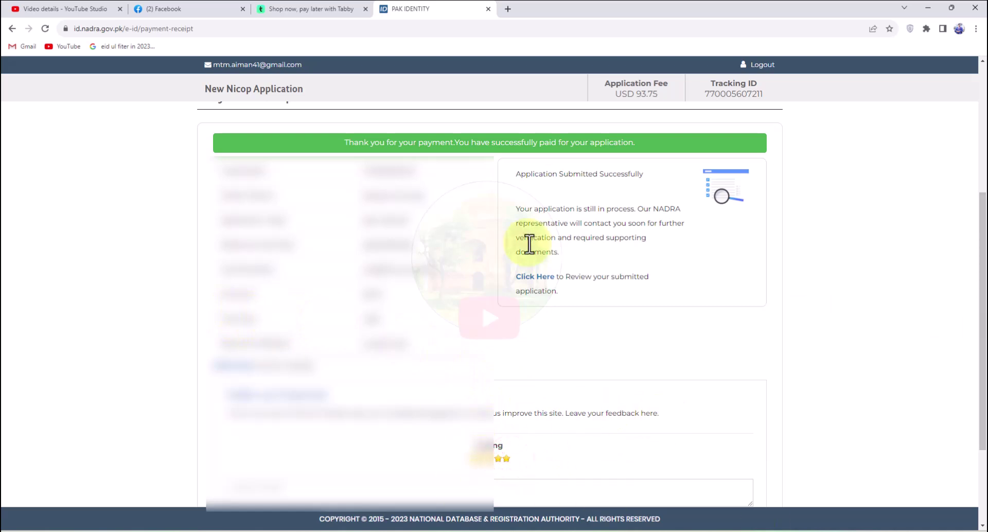